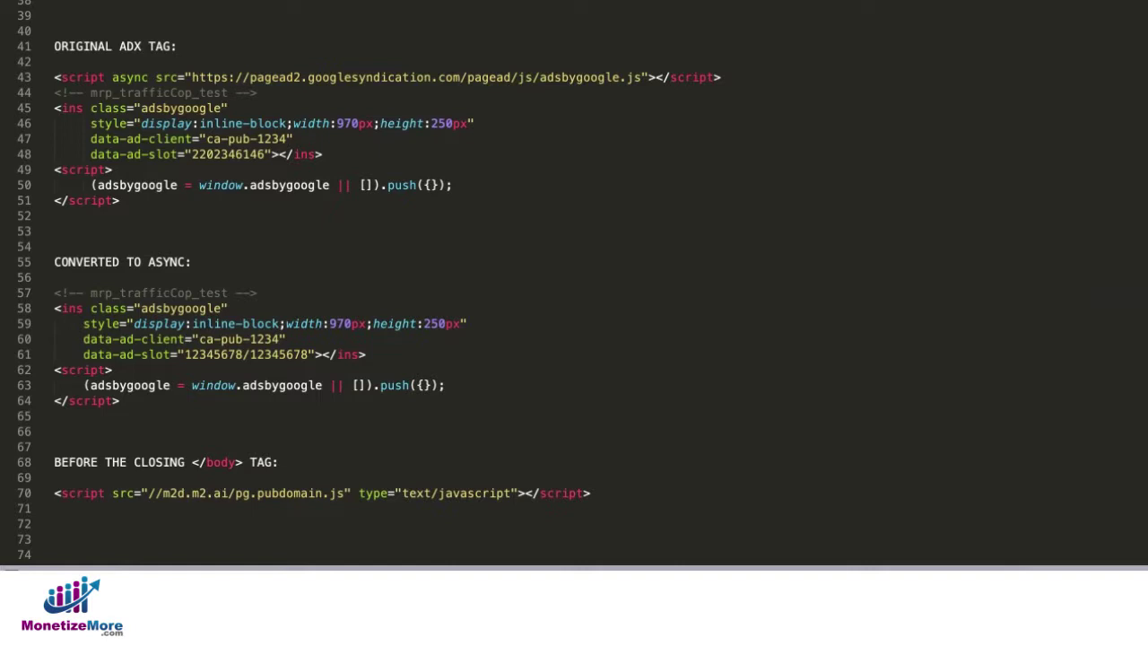
Copy the converted async ADX tag on lines 57–64 in the text editor.
drag(56, 293, 151, 402)
click(191, 403)
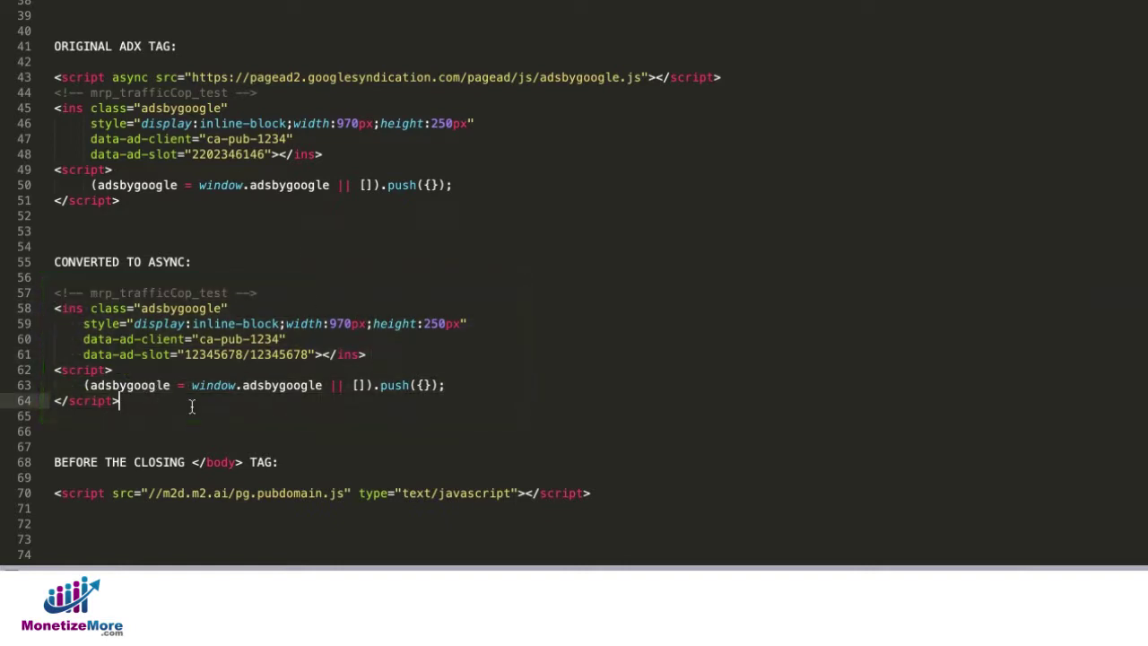
drag(121, 201, 52, 79)
drag(136, 403, 51, 290)
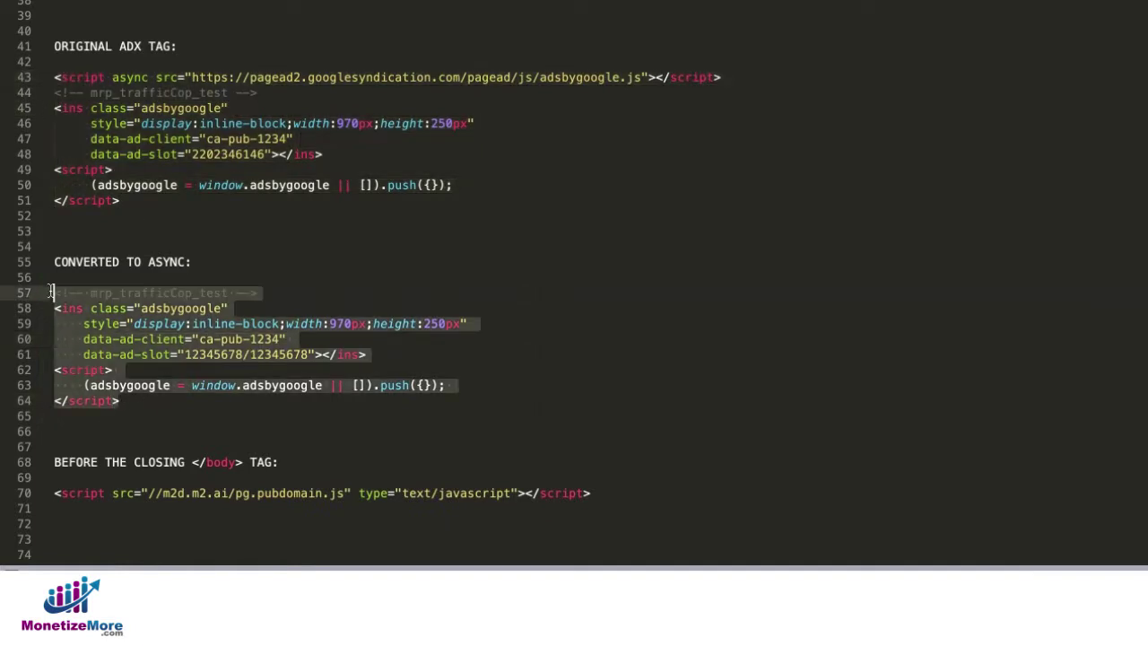
click(180, 401)
key(shift+Up)
key(shift+Up)
key(shift+Up)
key(shift+Up)
key(shift+Up)
key(shift+Up)
key(shift+Up)
key(shift+Home)
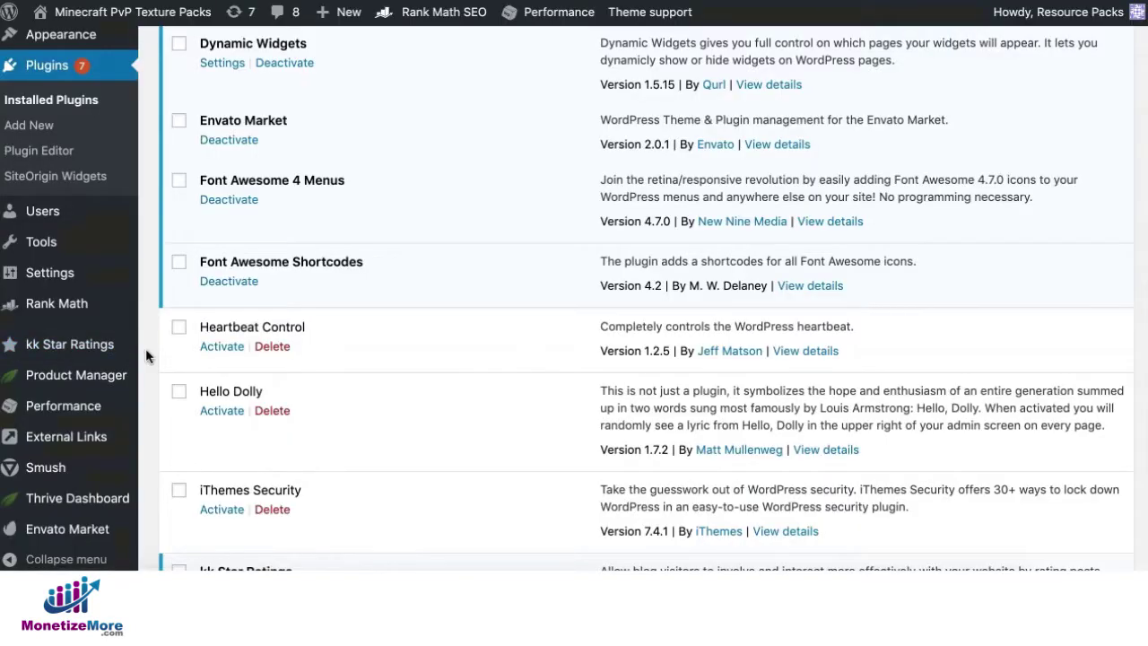
Paste the async ADX tag into Ad Inserter's Block 81 code area.
mouse_move(50, 274)
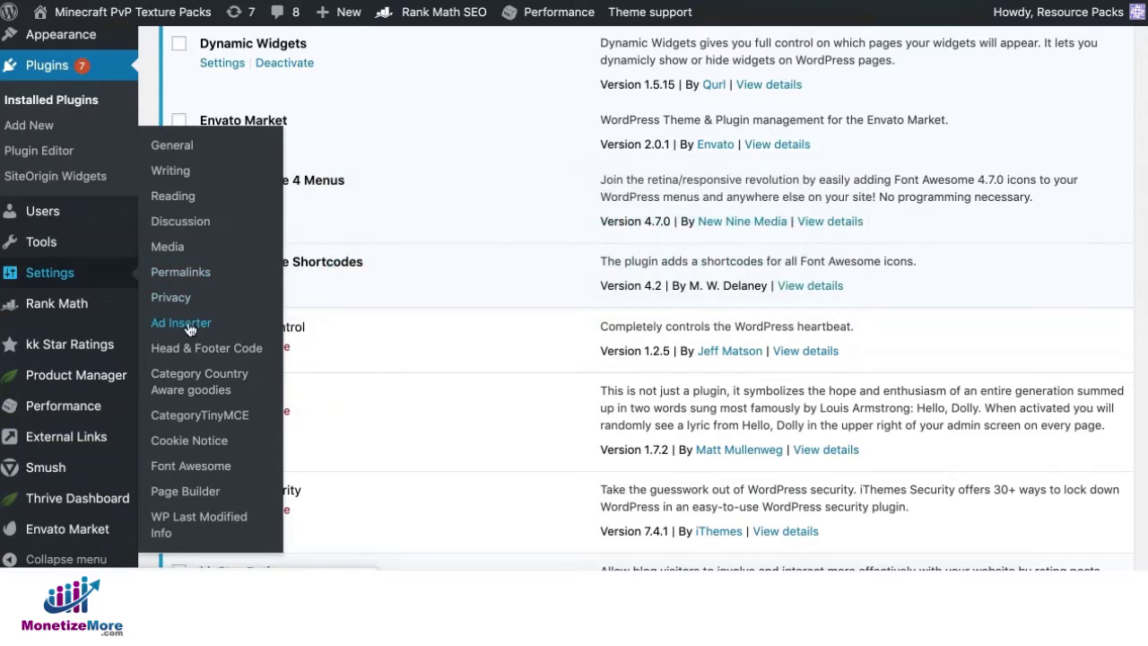
click(184, 323)
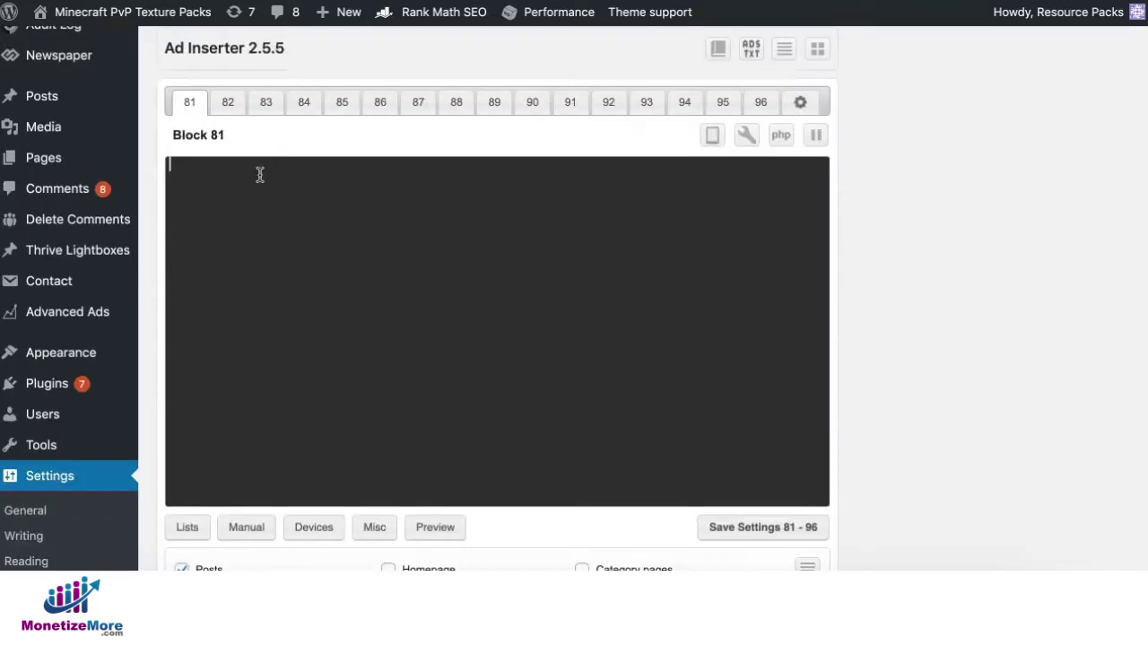
click(264, 341)
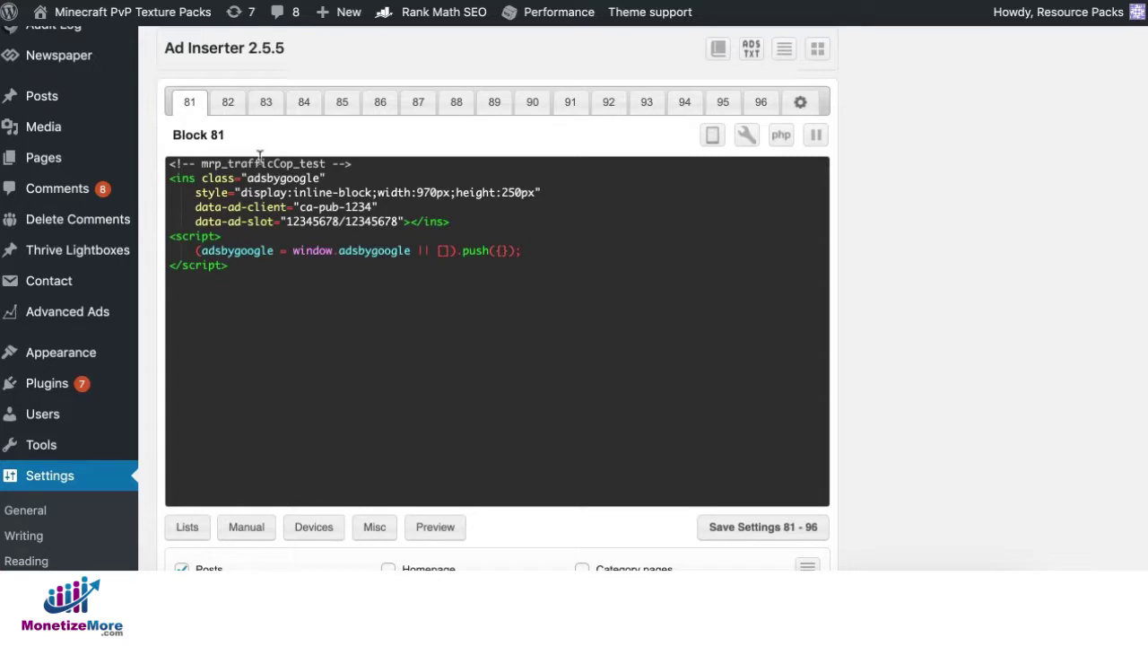
Rename Block 81 to 'top sidebar ad'.
click(230, 134)
drag(235, 134, 165, 126)
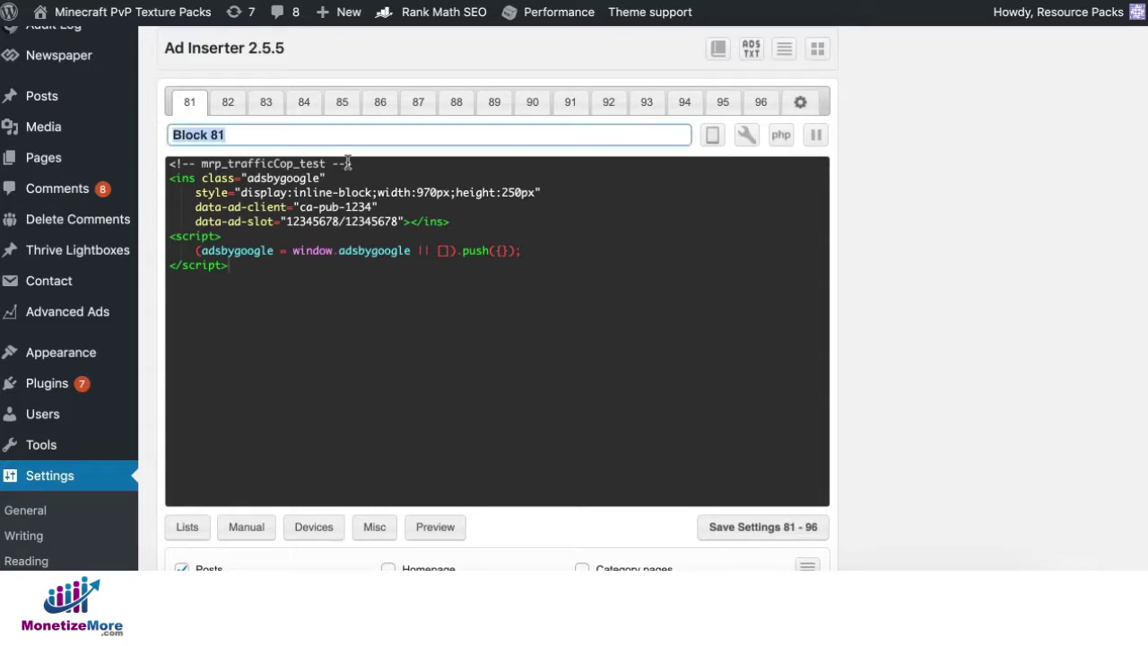
text(top sideba)
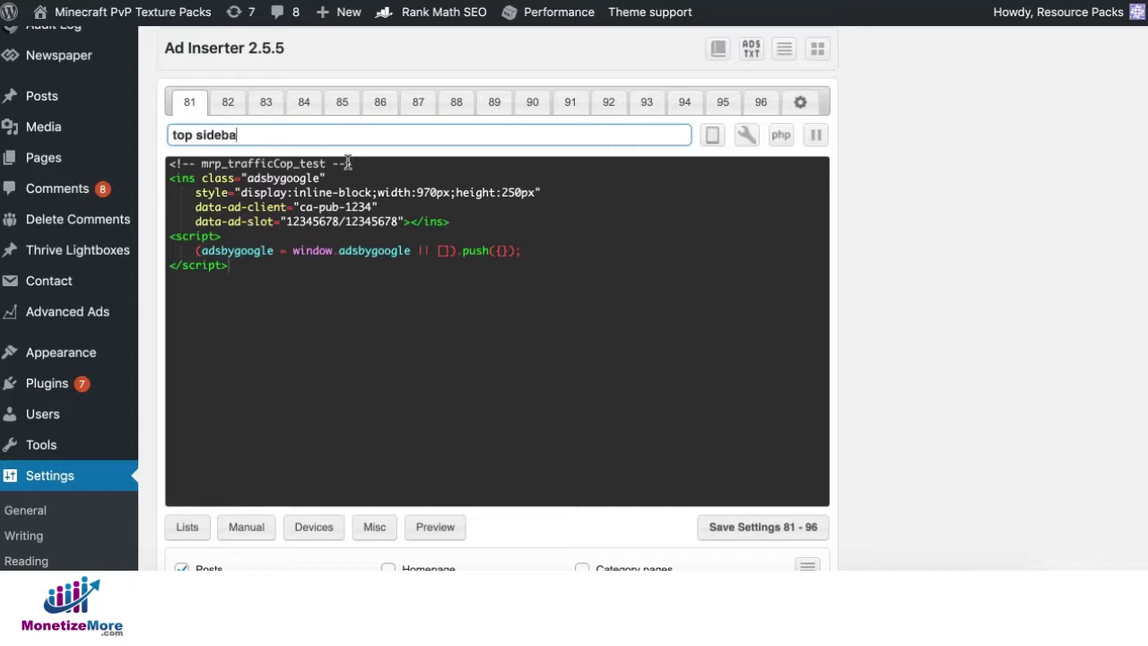
text(r ad)
key(Return)
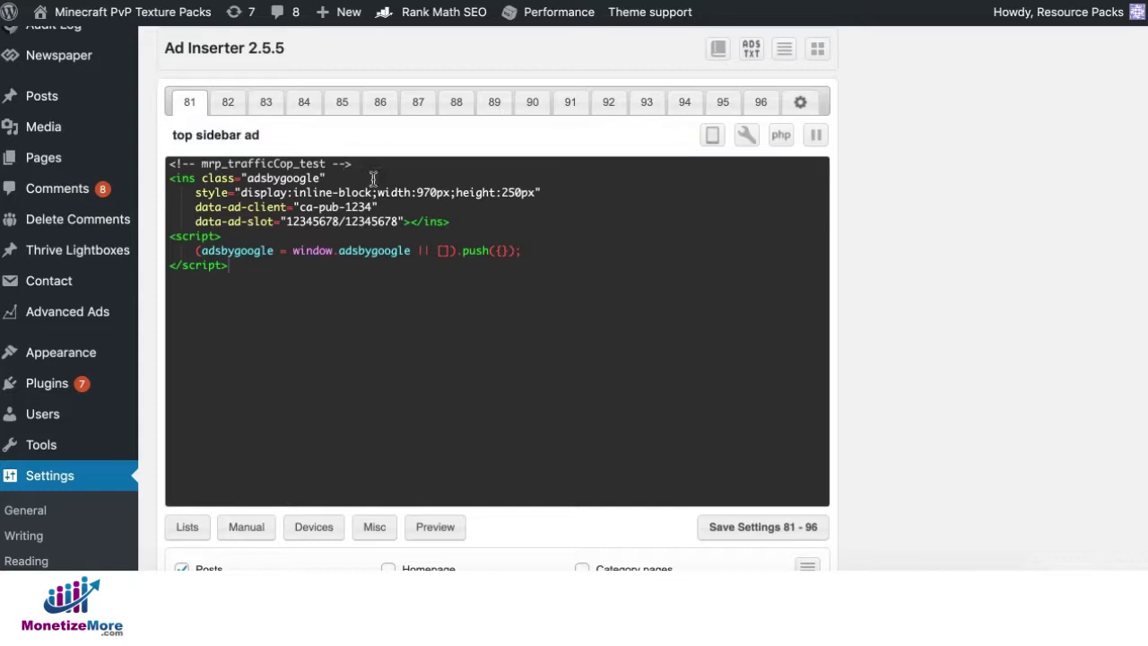
Enable the top sidebar ad on the homepage and category pages as well.
scroll(533, 264, down, 5)
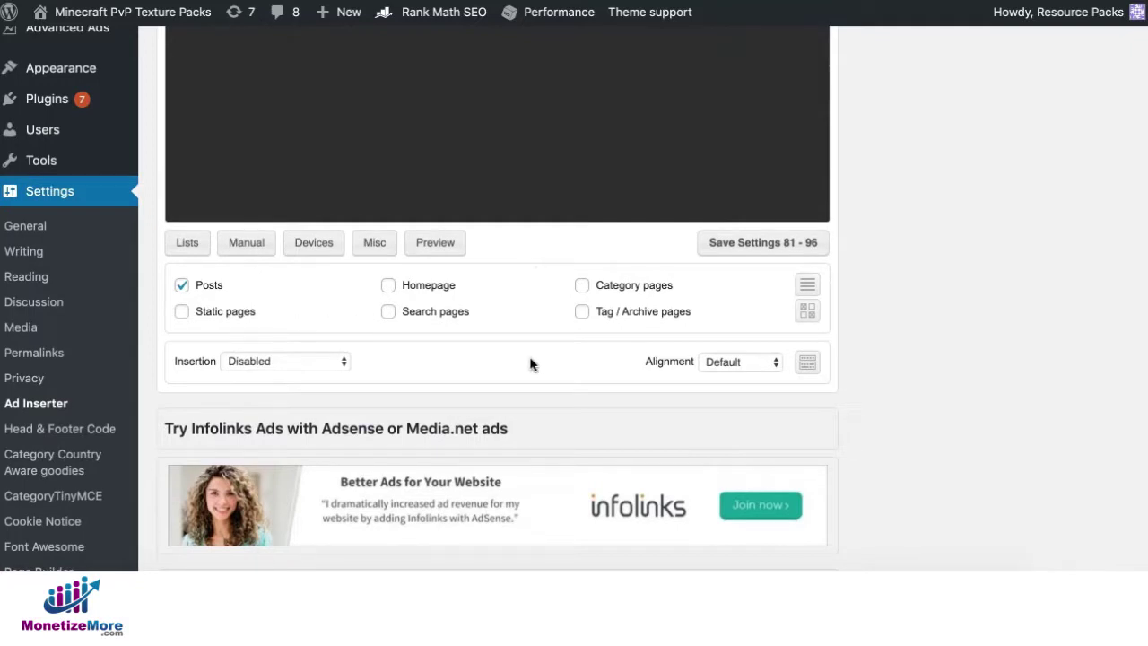
scroll(529, 364, up, 2)
scroll(530, 363, up, 1)
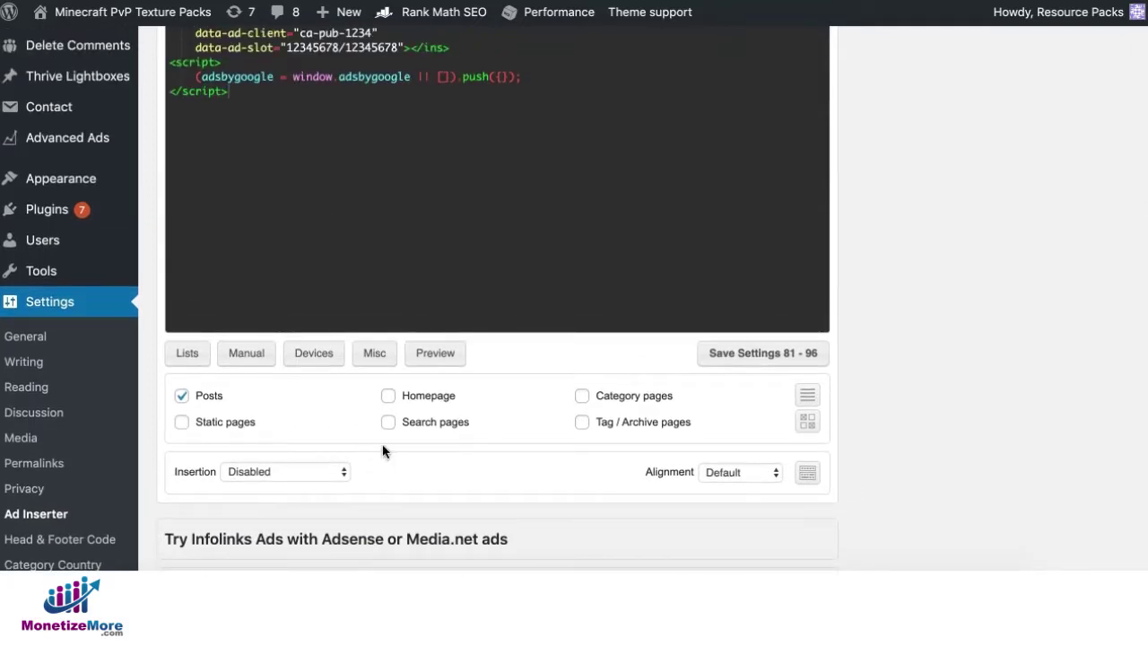
click(388, 398)
click(583, 396)
Set the ad's insertion to before paragraph and its alignment to Center.
click(316, 475)
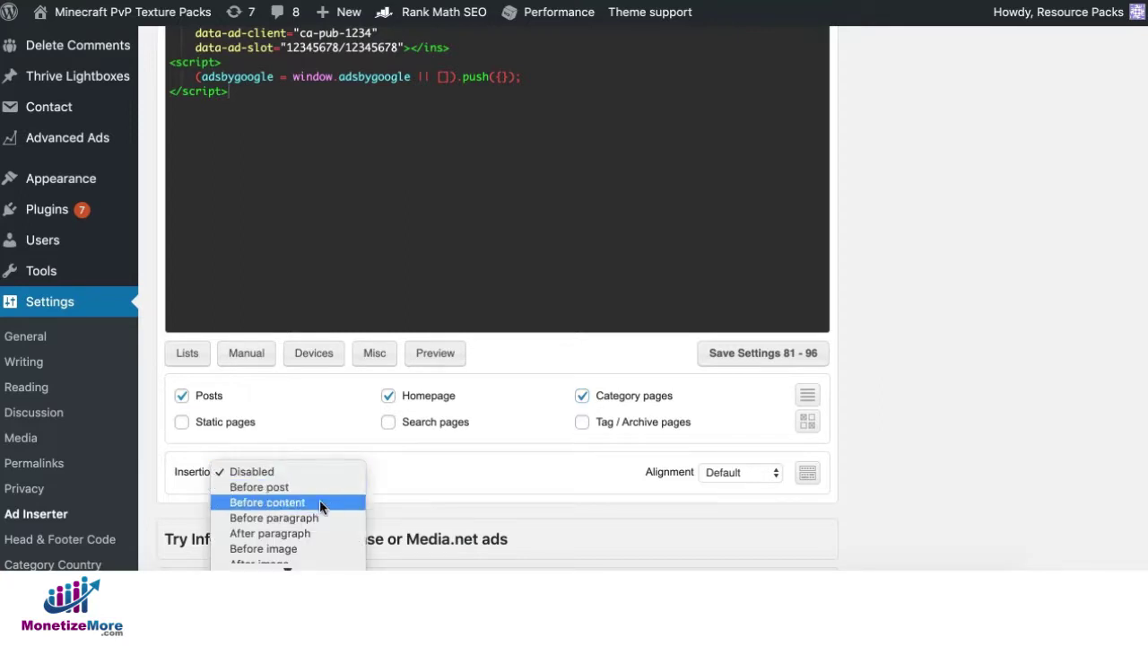
scroll(319, 500, down, 5)
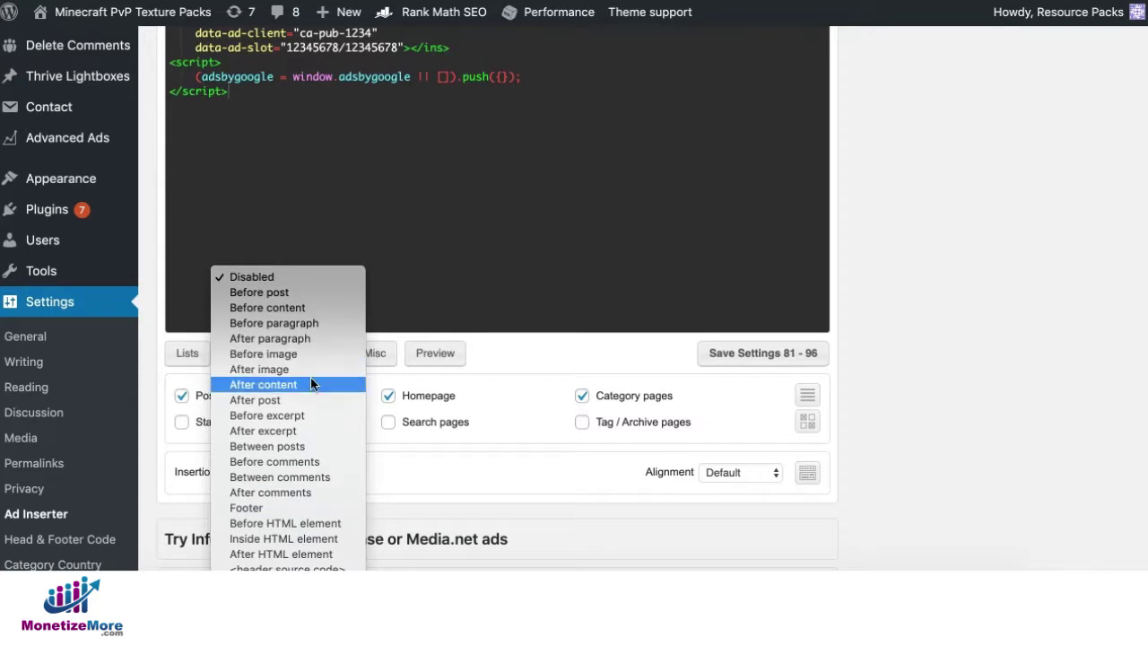
click(321, 323)
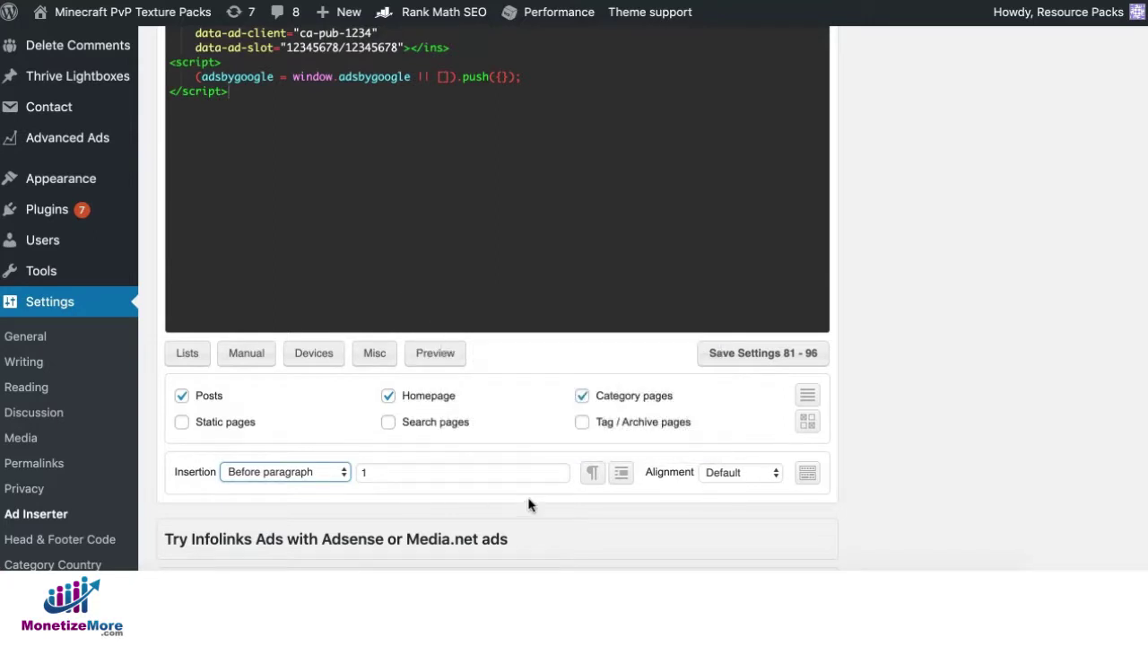
click(729, 476)
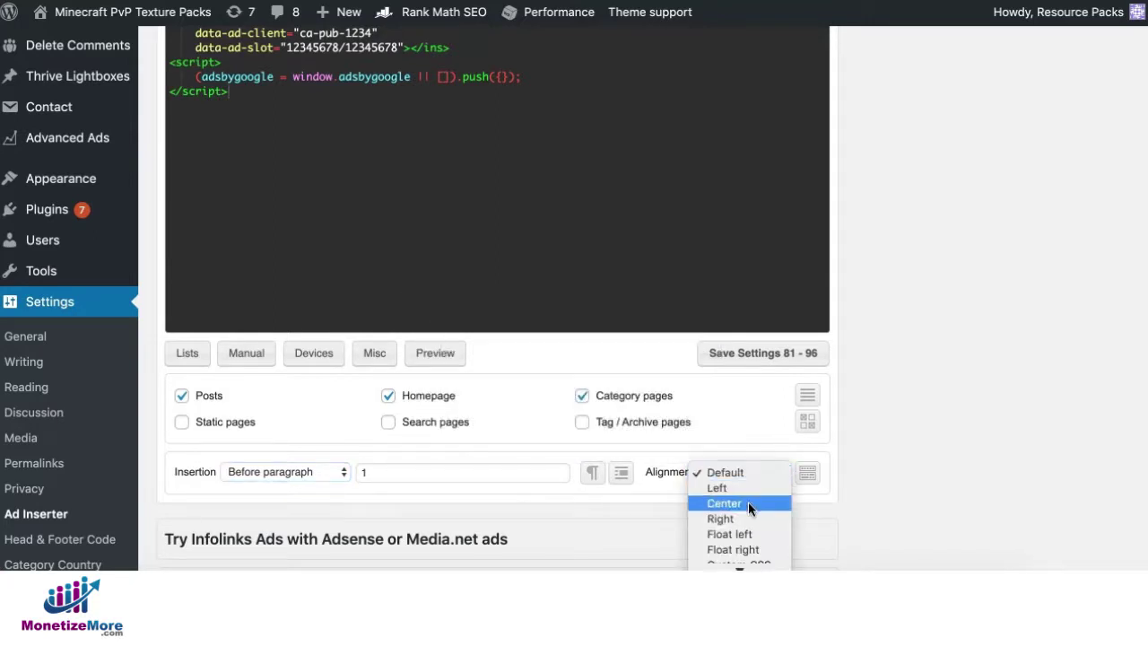
click(748, 503)
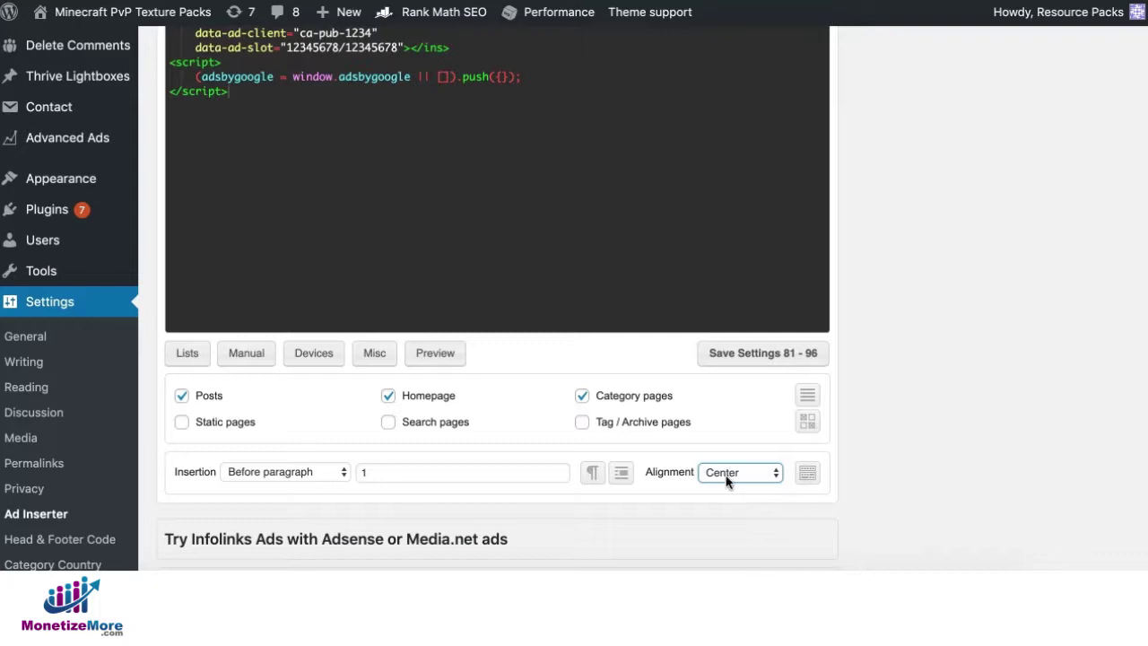
scroll(691, 407, up, 4)
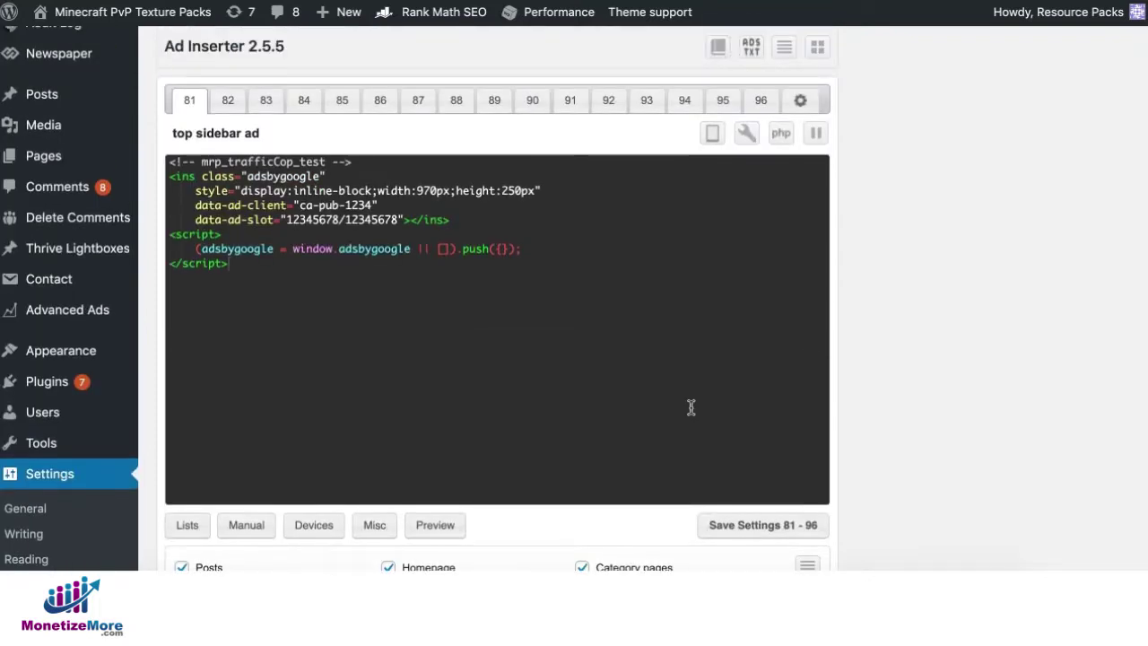
Save Block 81, open empty Block 86, and select the pubdomain.js footer script line.
click(763, 525)
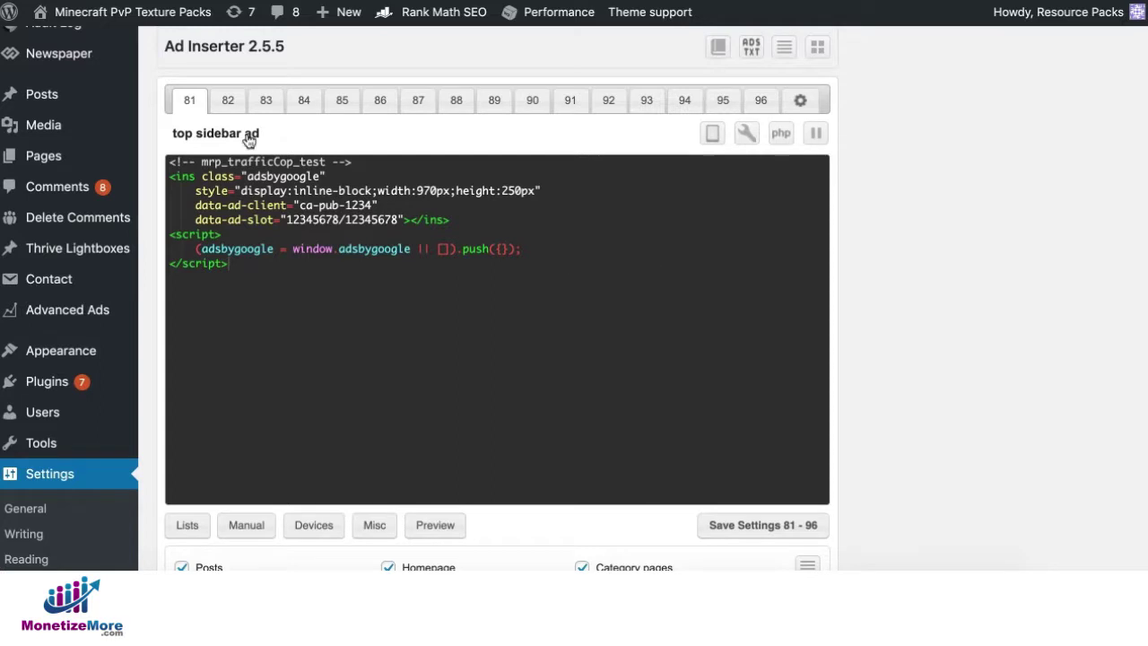
click(230, 100)
click(267, 101)
click(304, 101)
click(339, 102)
click(380, 101)
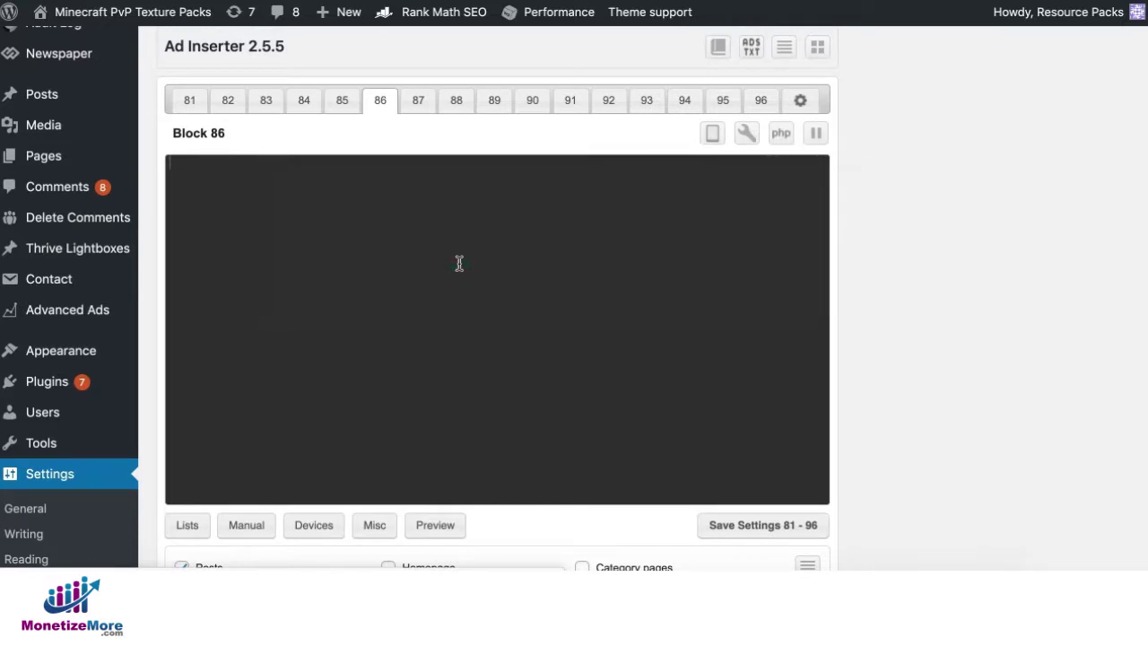
scroll(459, 262, down, 5)
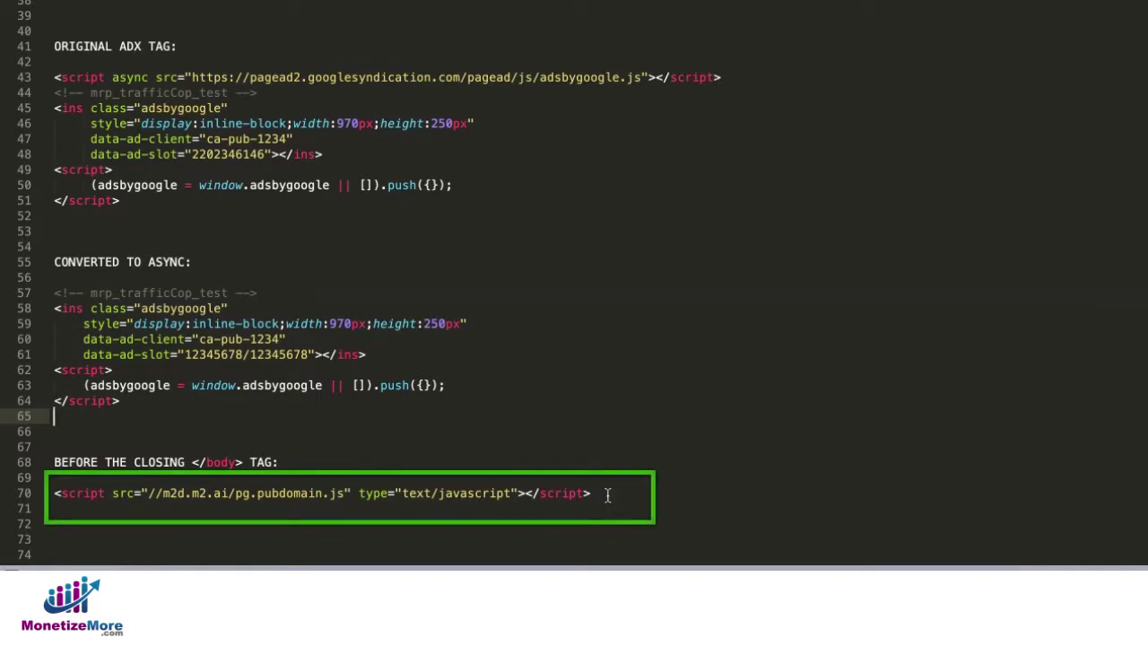
drag(607, 493, 54, 494)
key(ctrl+c)
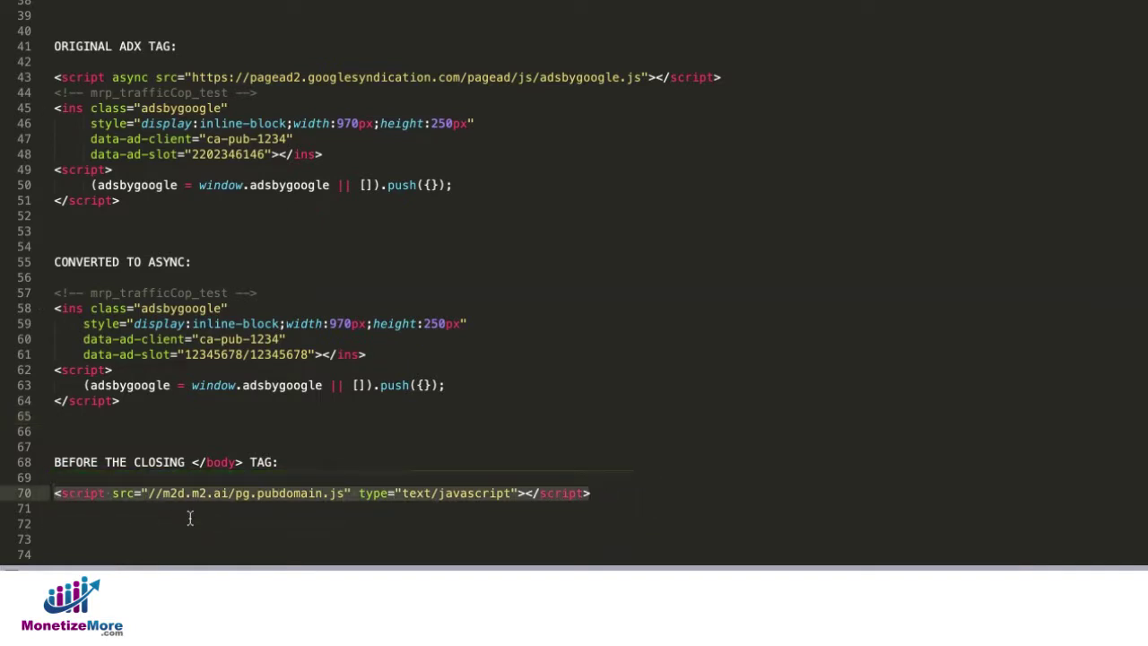
Paste the pubdomain.js script into Ad Inserter's HTML page footer code and enable it.
key(super+Tab)
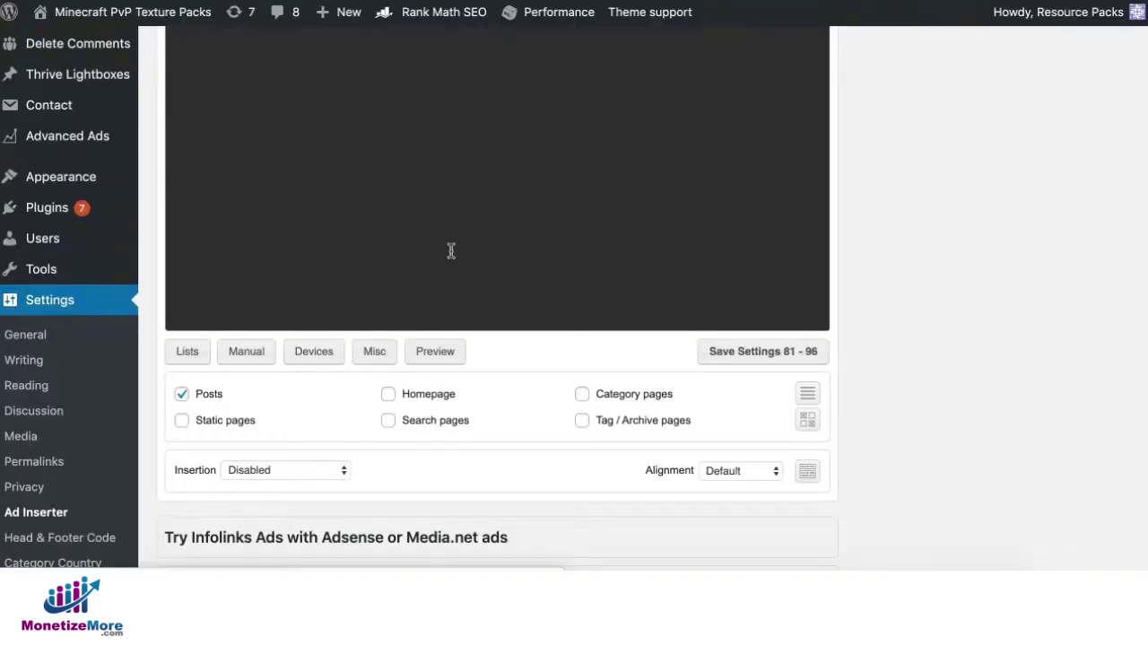
scroll(453, 259, up, 3)
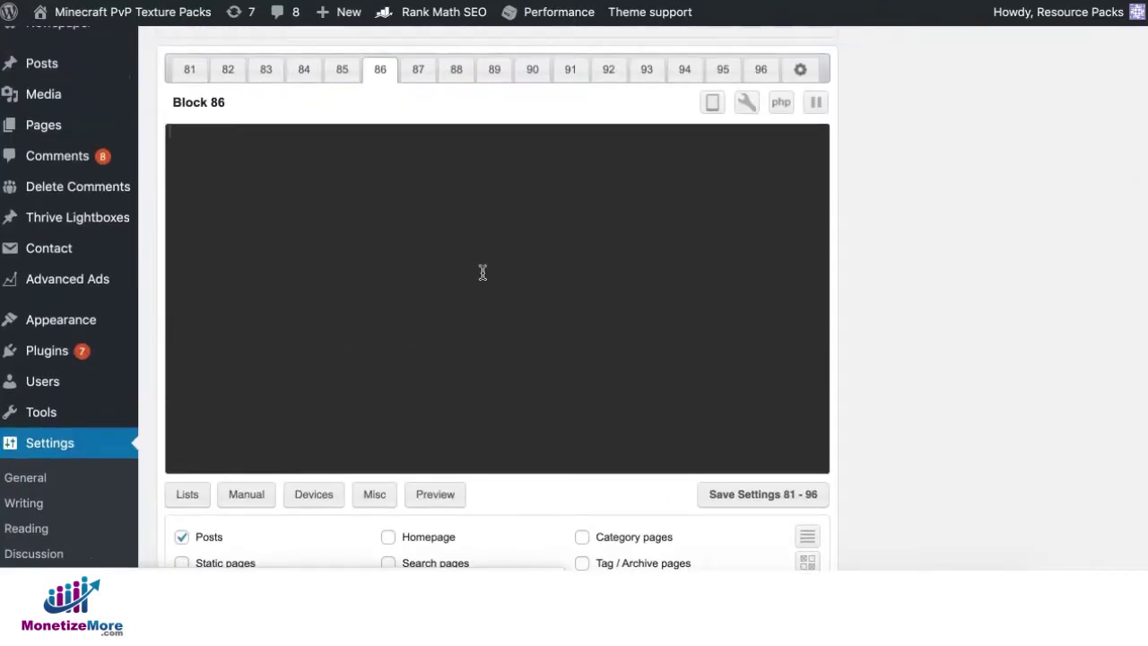
scroll(904, 157, up, 2)
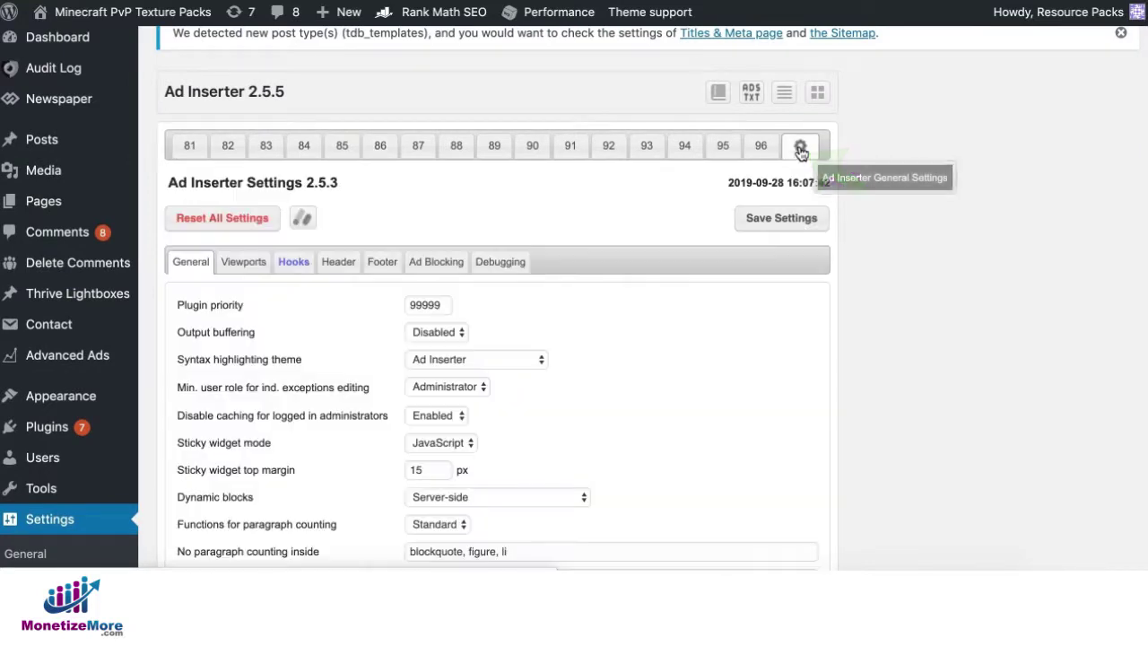
click(801, 151)
click(384, 268)
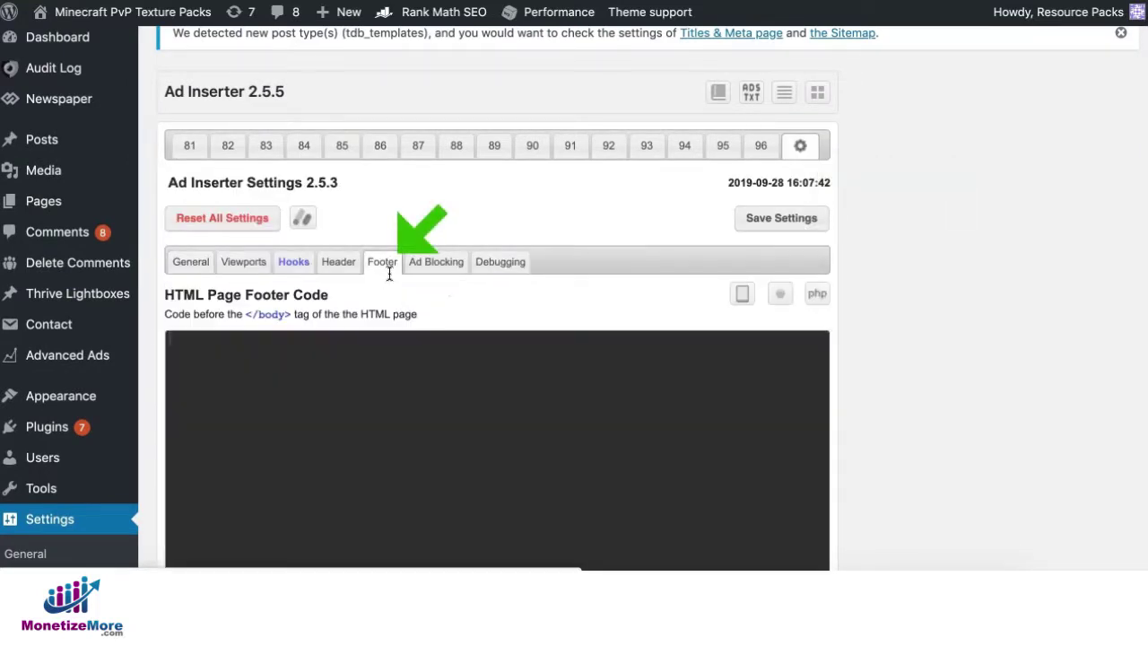
click(410, 388)
key(ctrl+v)
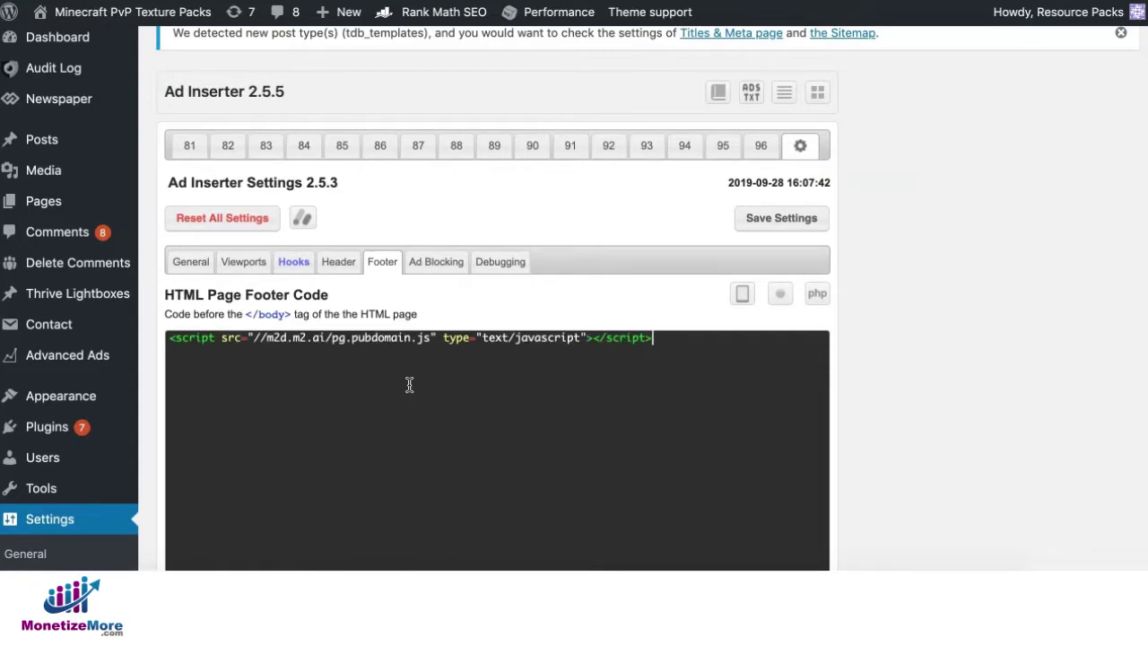
scroll(449, 359, down, 1)
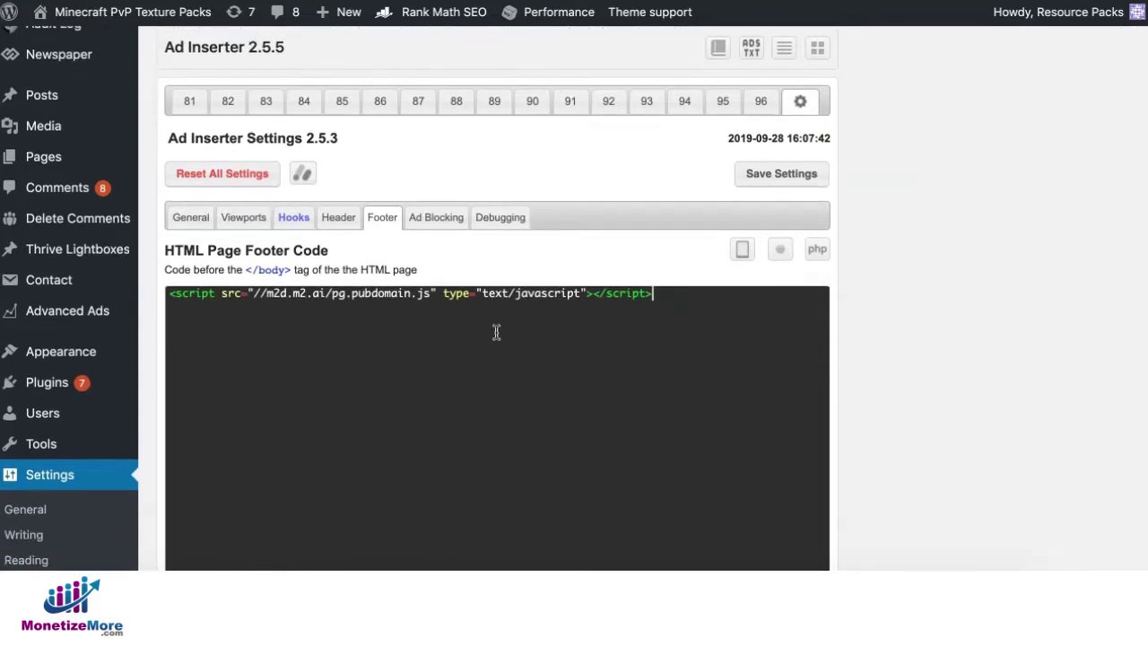
click(780, 254)
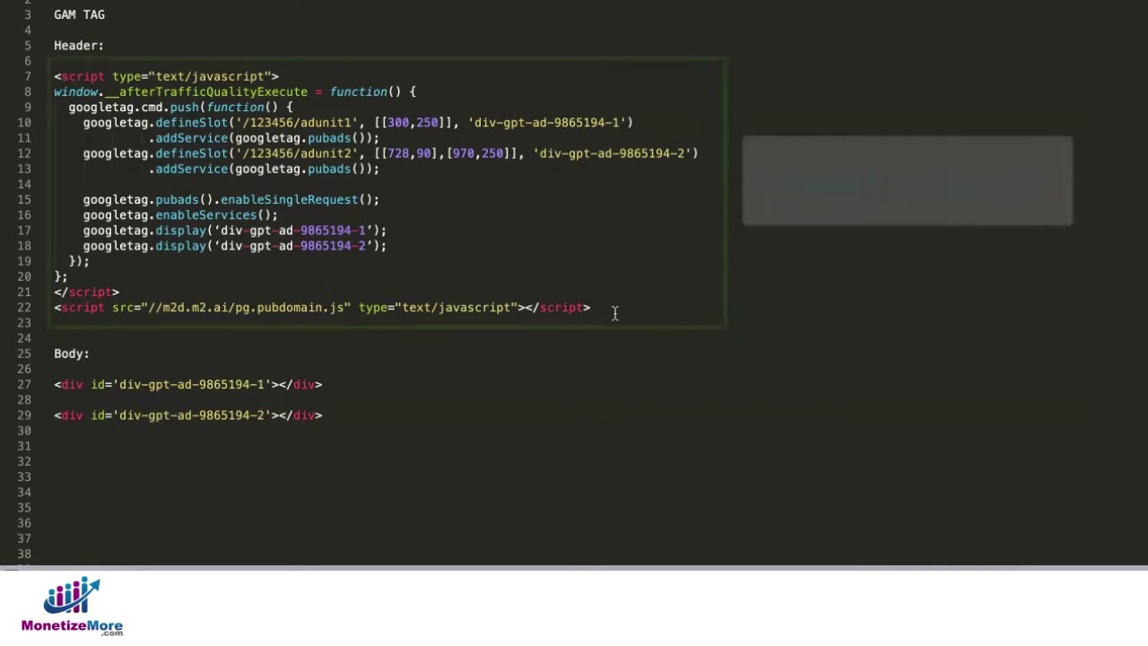
Select the GAM tag's header script on lines 7–22 in the text editor.
drag(615, 310, 56, 71)
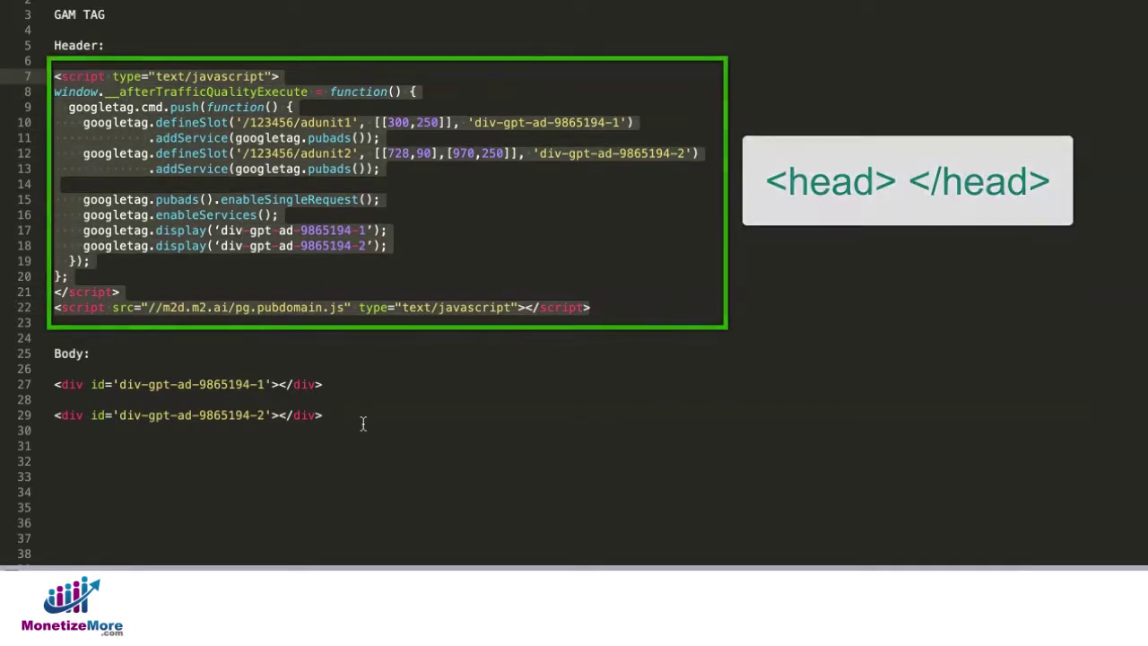
drag(349, 384, 54, 384)
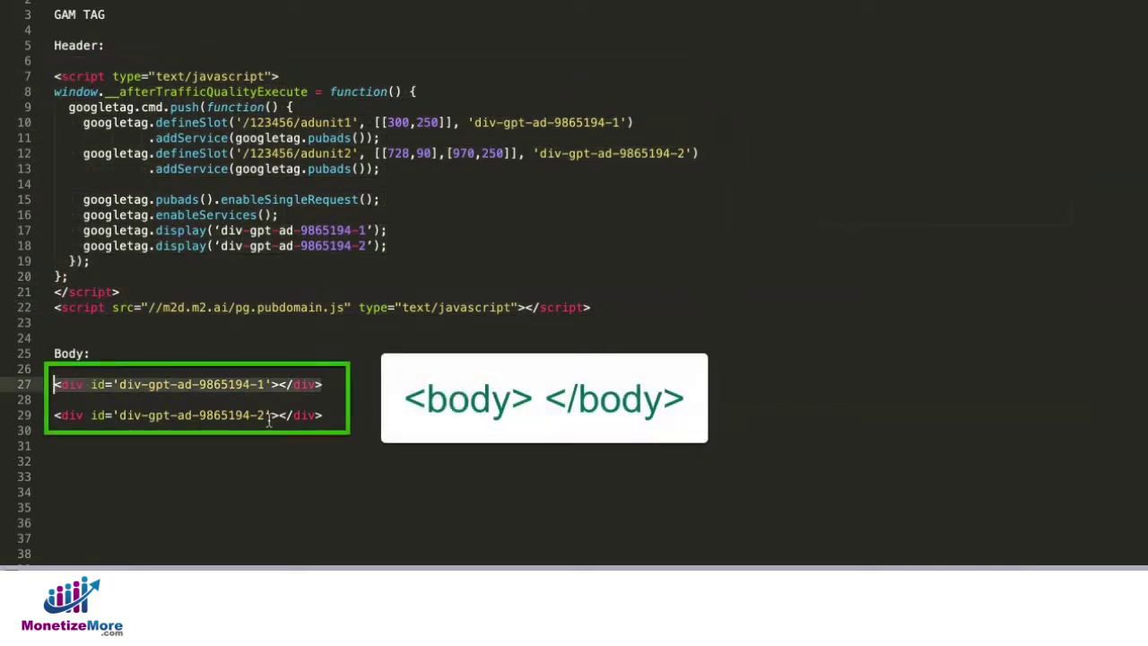
drag(341, 416, 51, 415)
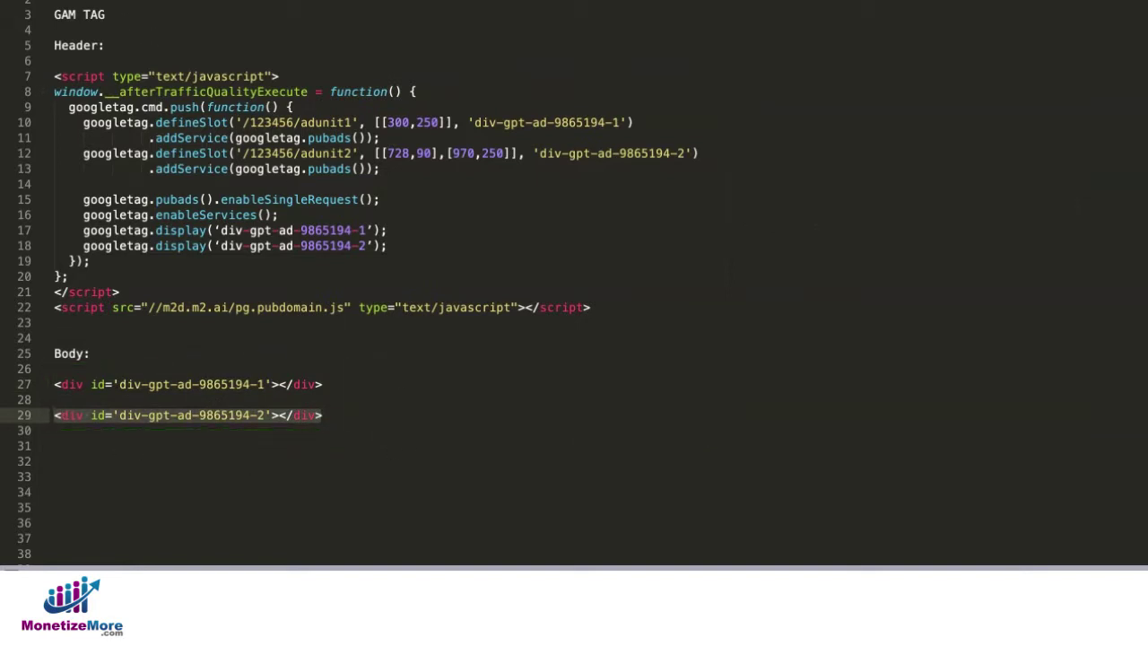
drag(591, 307, 52, 77)
key(super+c)
Paste the GAM header script into Ad Inserter's empty Block 81 editor.
key(super+Tab)
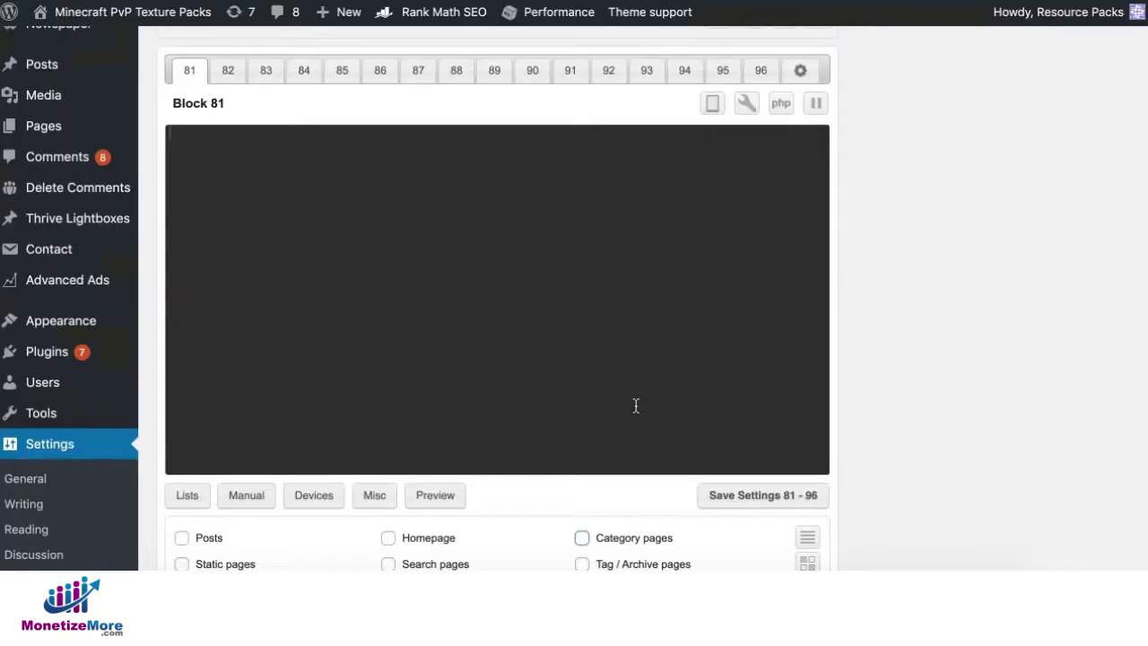
click(278, 133)
key(super+v)
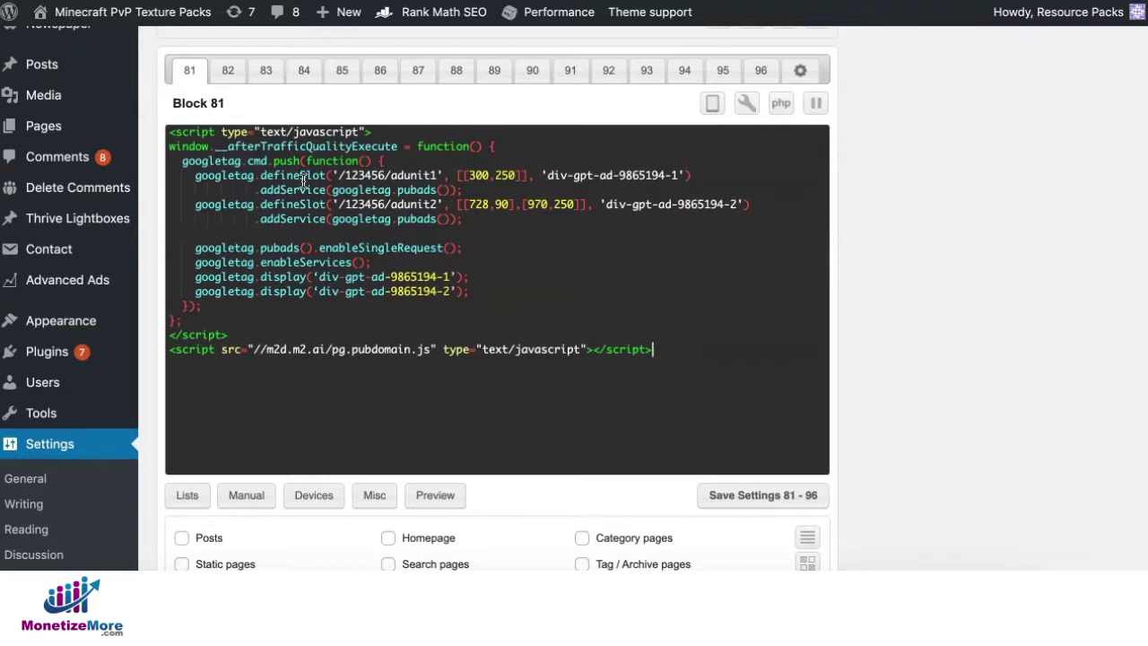
Set custom Hook 1 '<header source code>' on the wp_head action at priority 10.
click(799, 72)
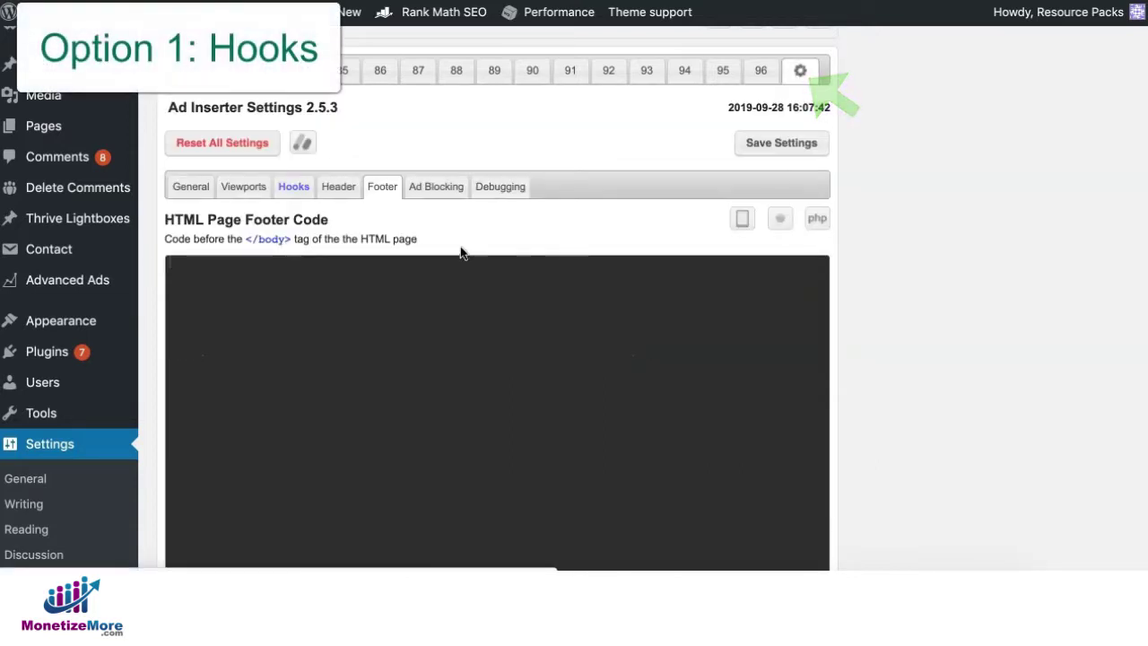
click(292, 187)
click(371, 252)
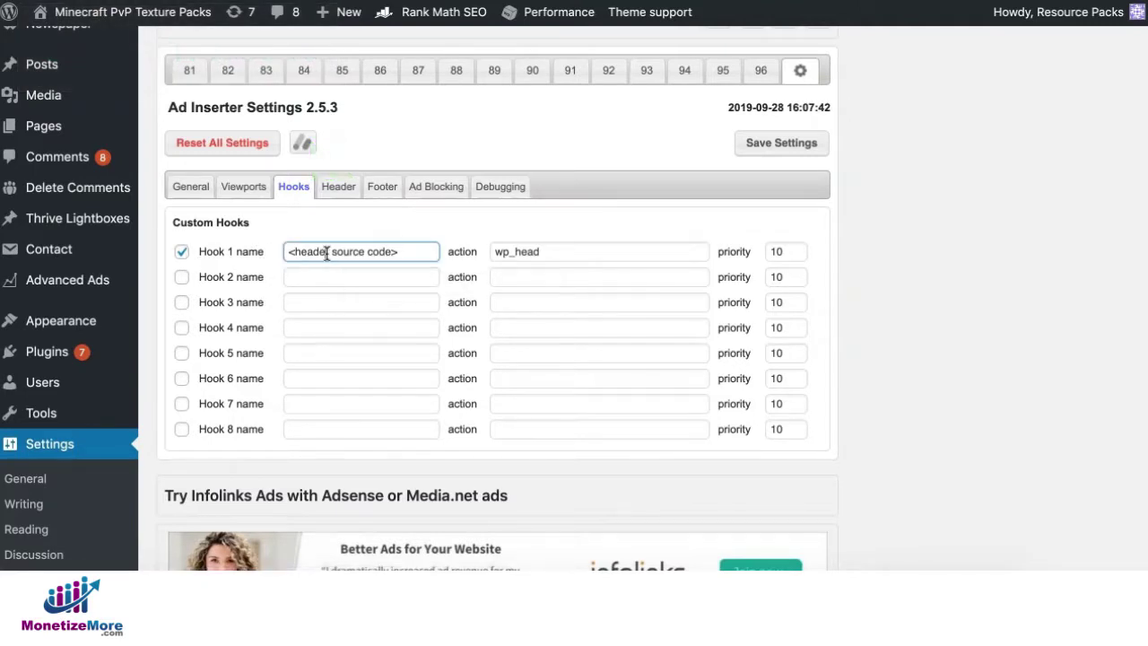
drag(423, 253, 269, 249)
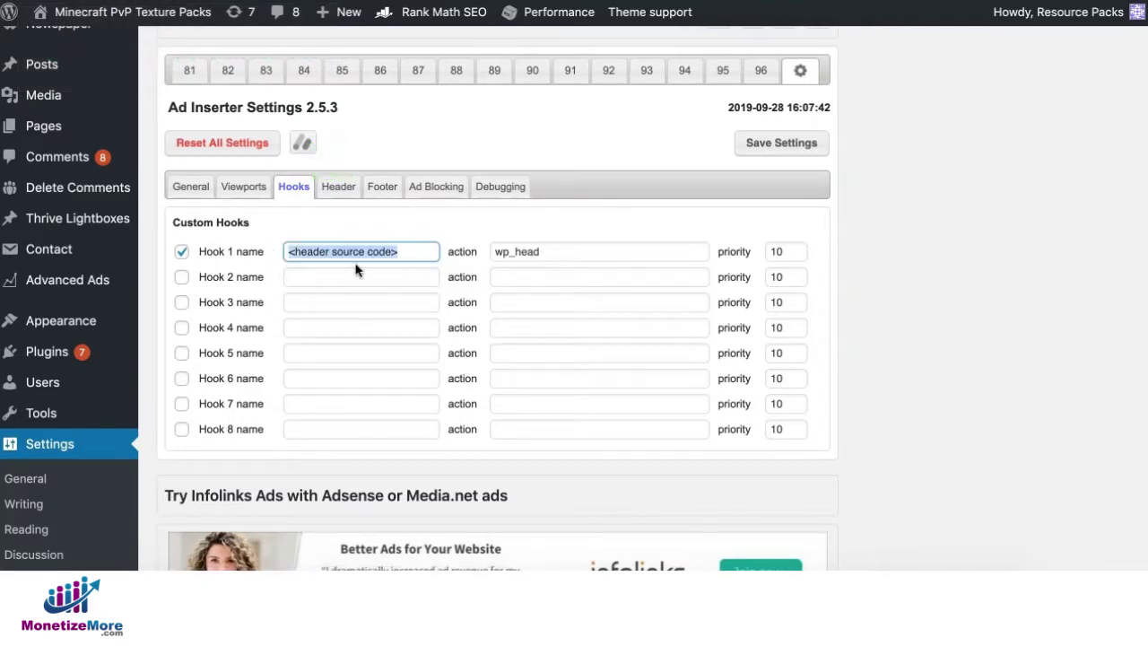
click(544, 251)
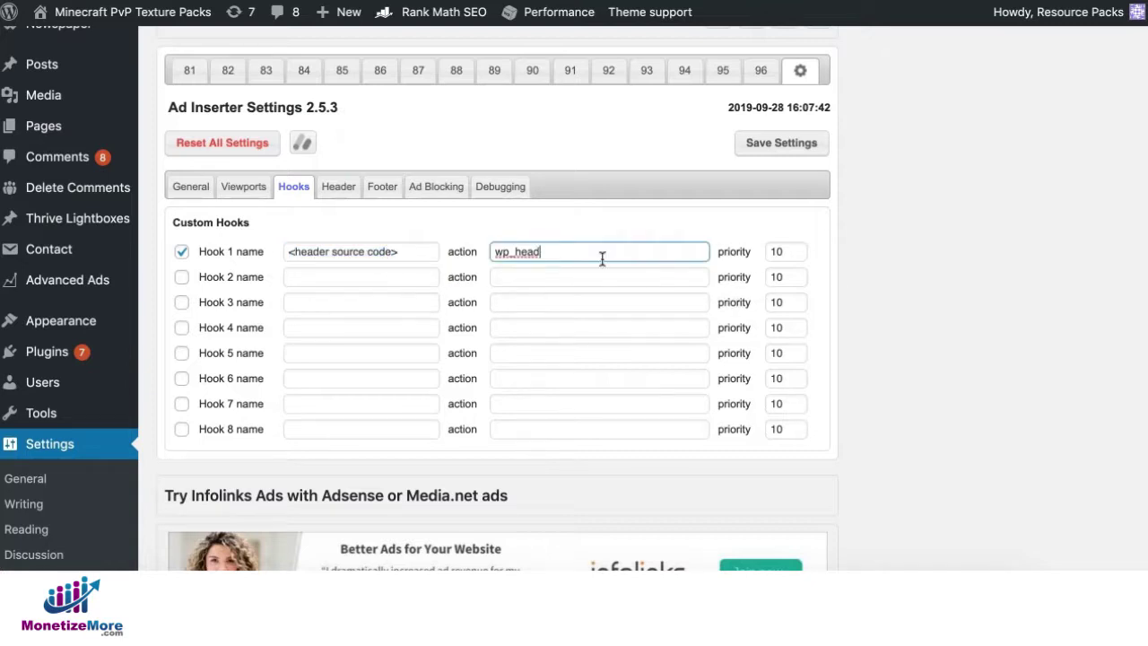
click(590, 230)
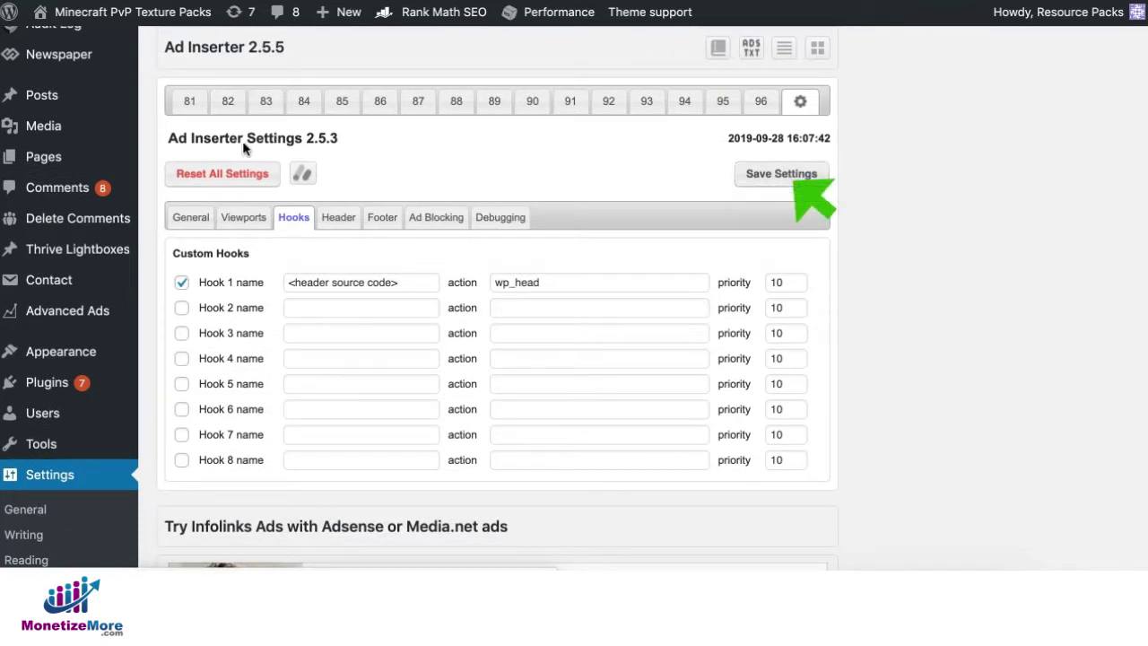
click(187, 106)
Insert Block 81 via the <header source code> hook on posts, homepage and category pages.
click(657, 381)
scroll(659, 381, down, 5)
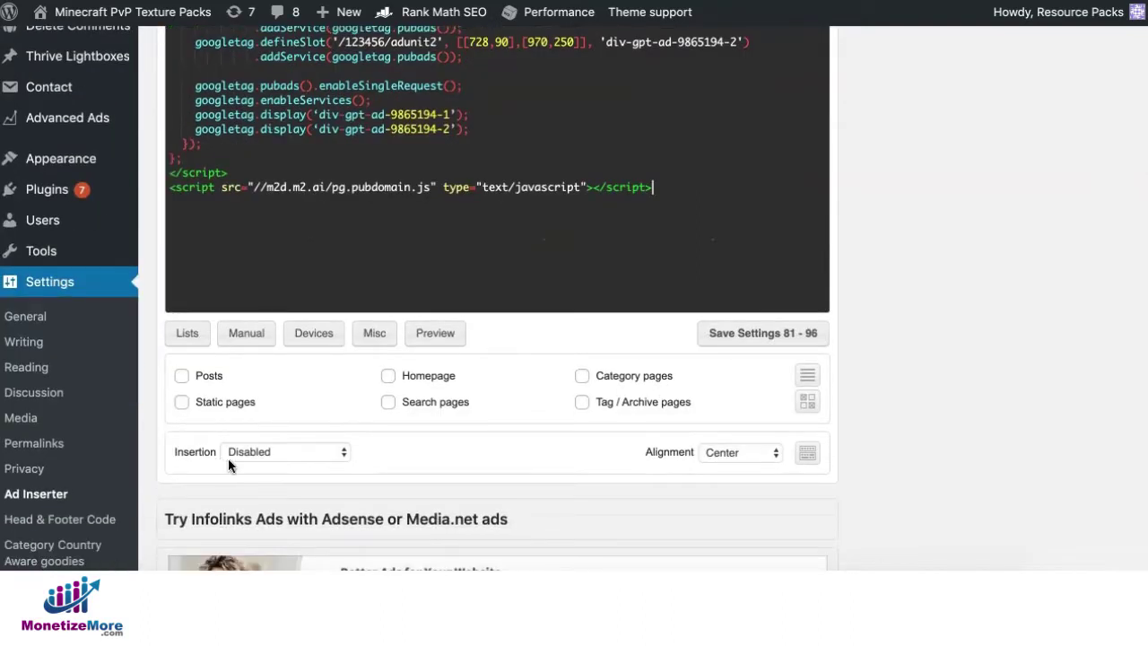
click(296, 454)
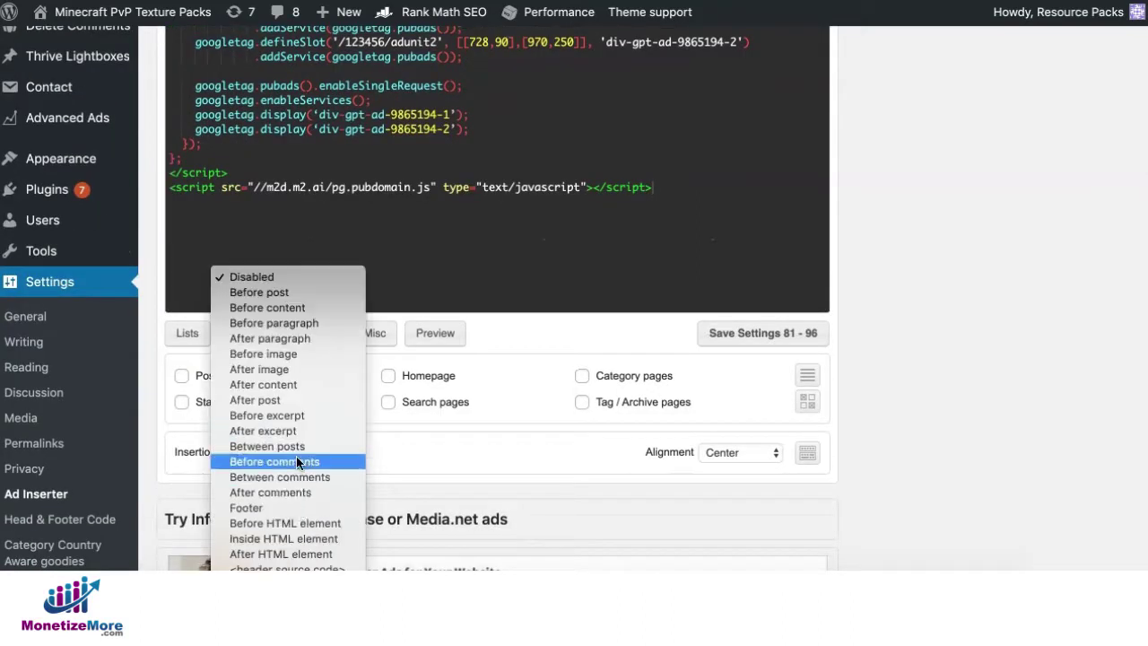
click(290, 569)
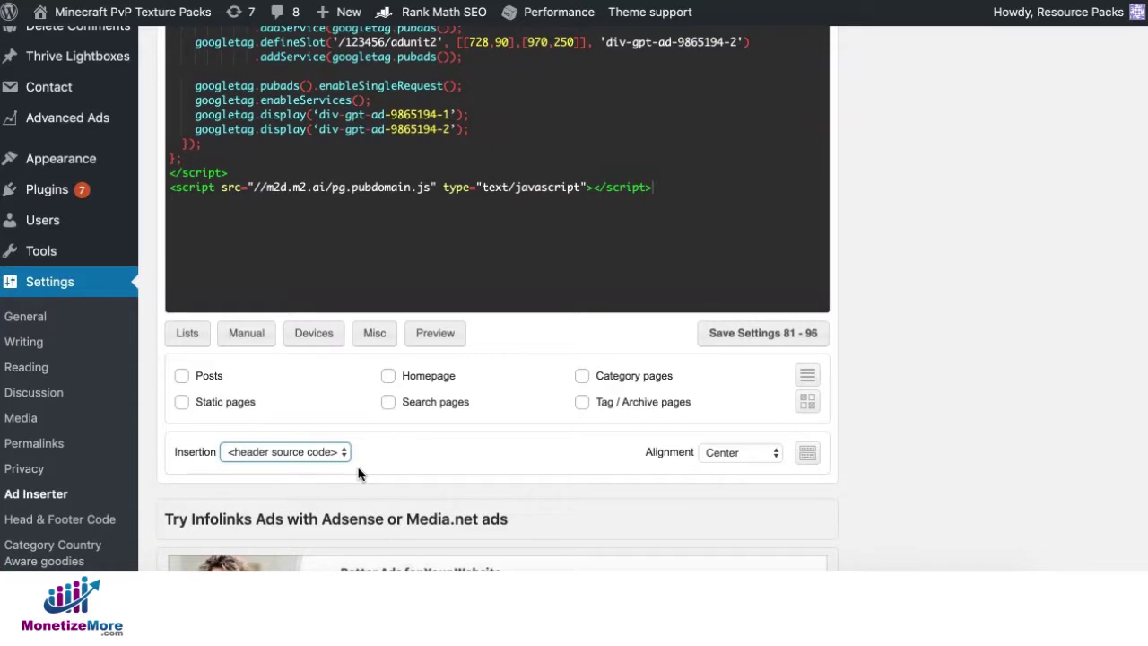
click(181, 376)
click(387, 376)
click(582, 377)
scroll(548, 376, up, 3)
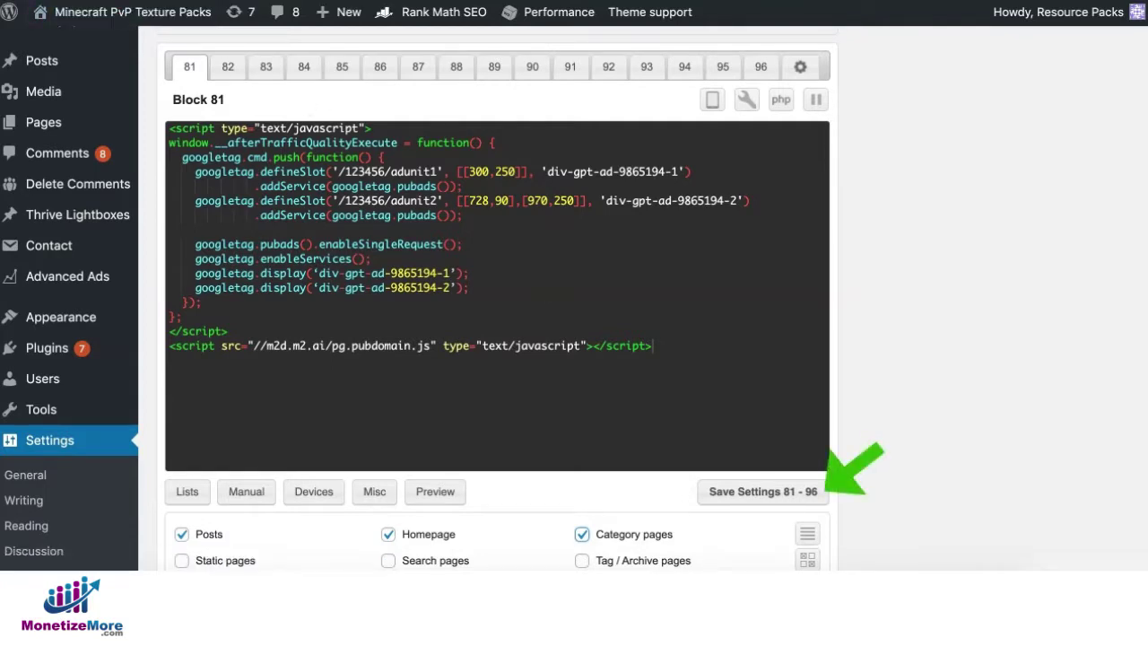
Delete the entire GAM header script from Block 81.
key(ctrl+a)
key(ctrl+c)
click(692, 349)
drag(692, 349, 180, 120)
key(BackSpace)
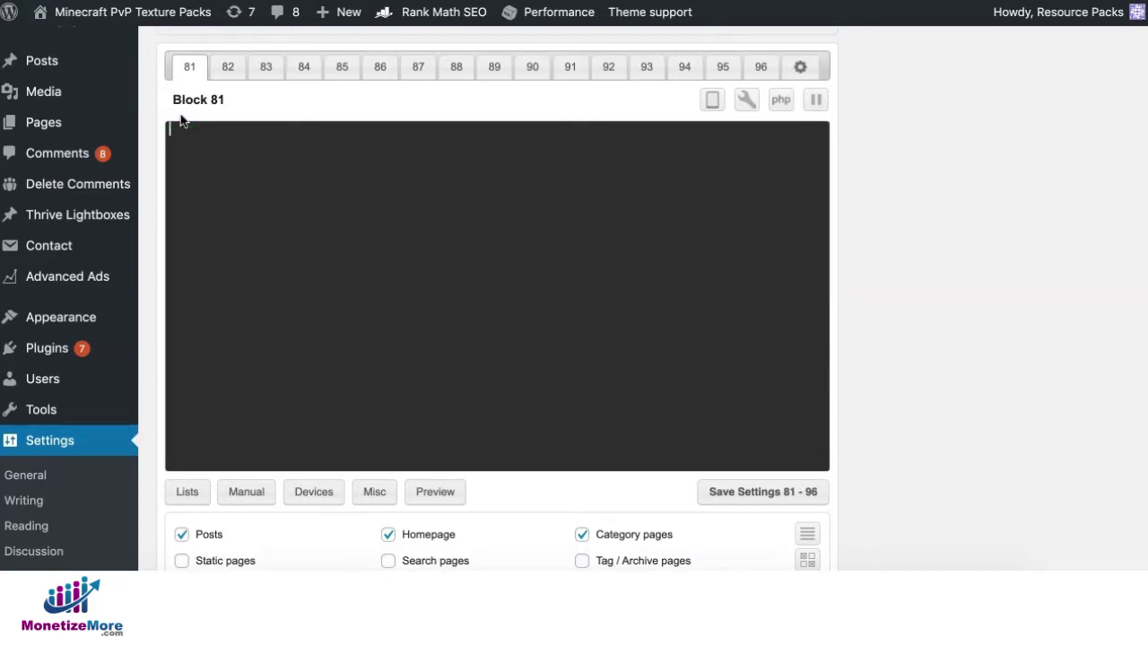
scroll(329, 333, down, 4)
scroll(428, 446, up, 5)
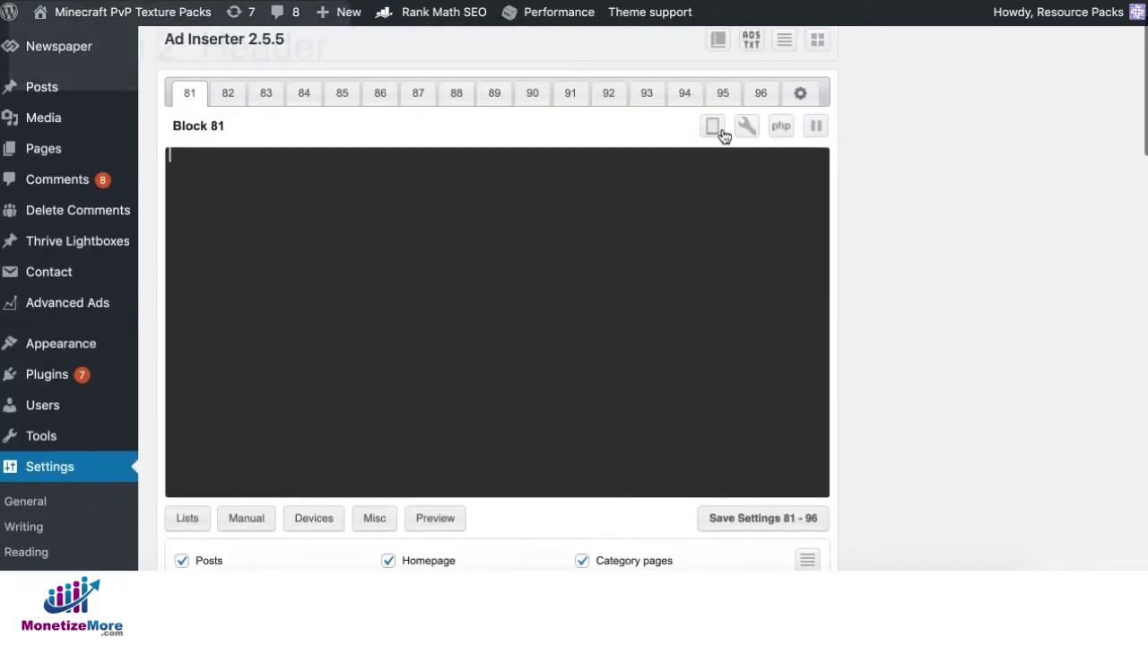
Paste the GAM header script into the HTML page header code, enable it and save.
click(800, 92)
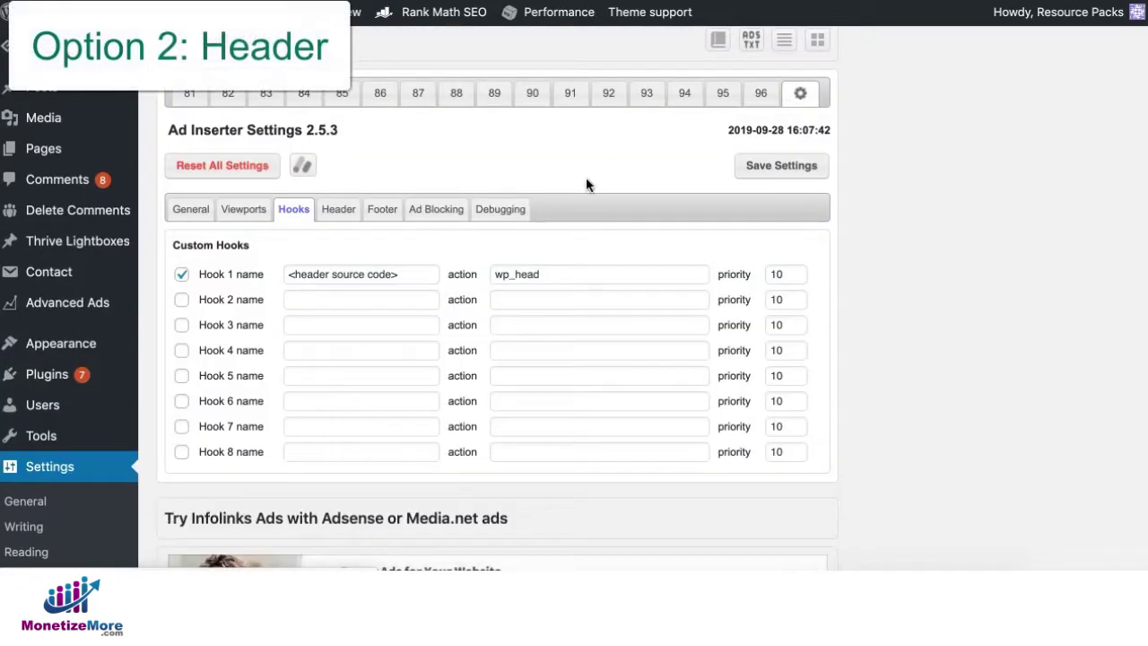
click(339, 214)
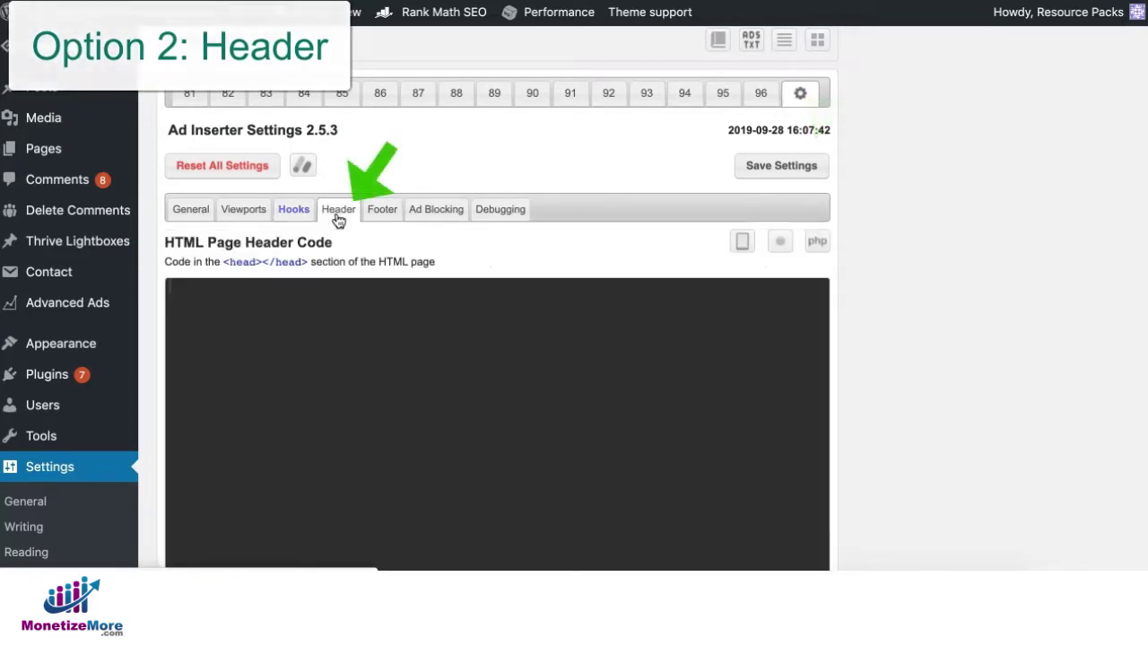
key(ctrl+v)
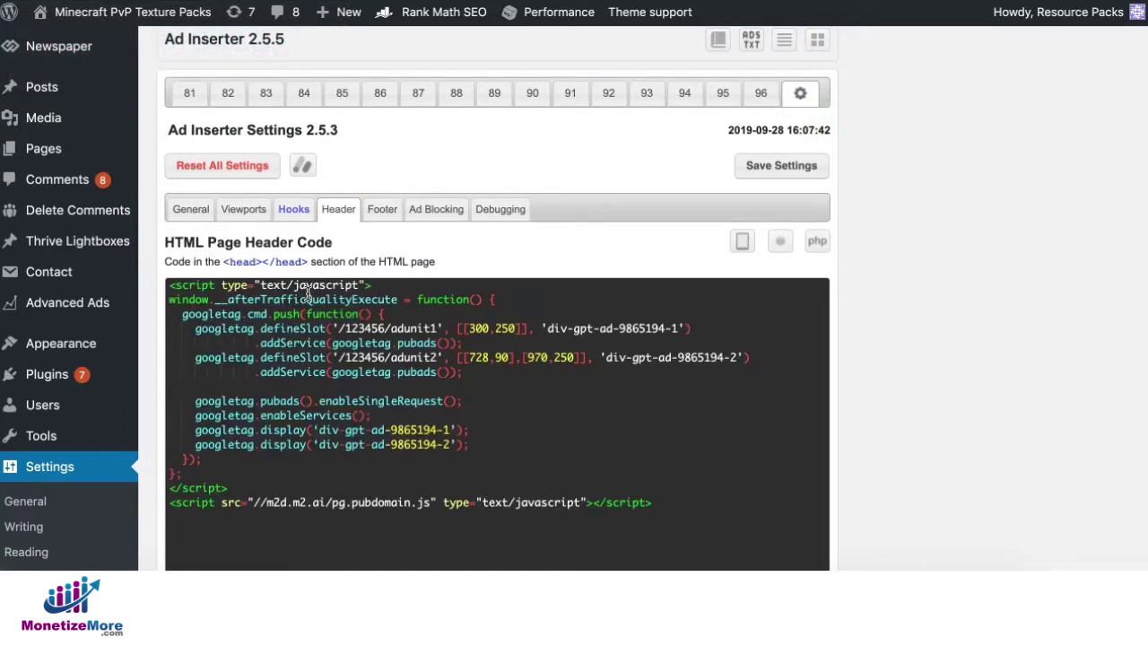
click(779, 242)
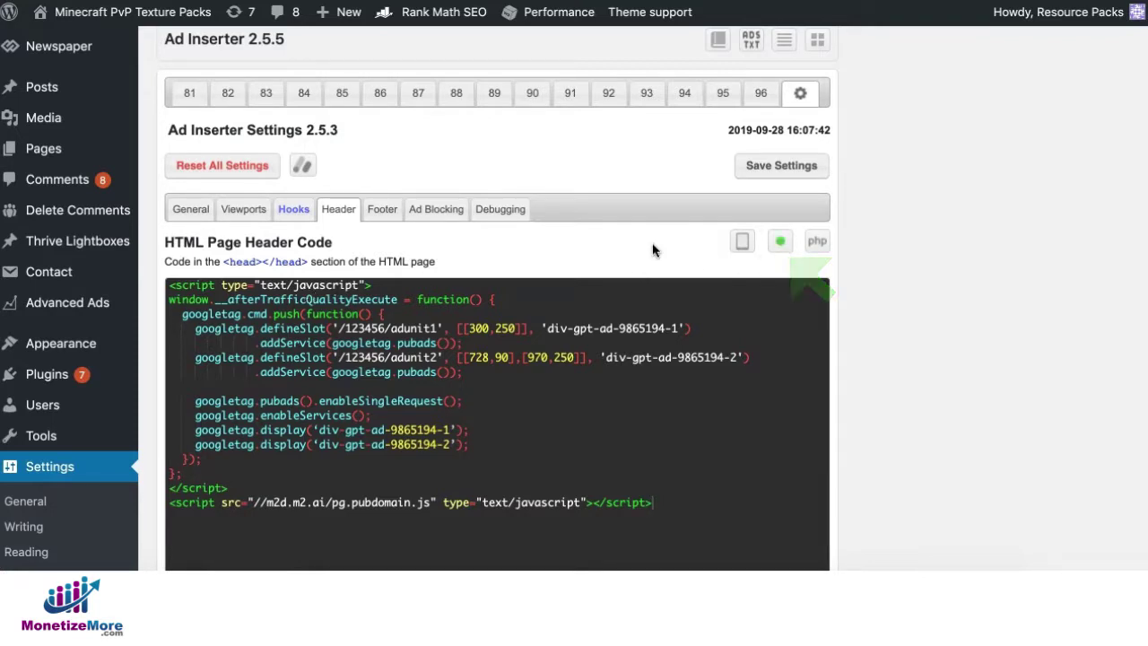
click(811, 175)
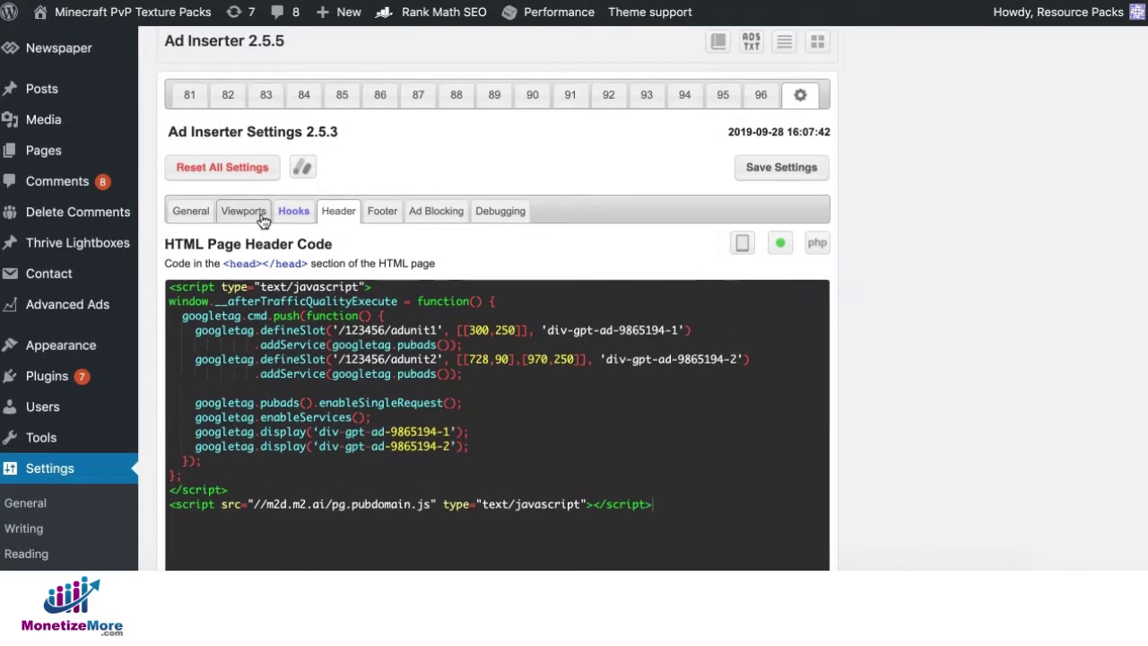
Check the custom hooks, then toggle Block 81's posts, homepage and category checkboxes, leaving them enabled.
click(293, 211)
click(188, 95)
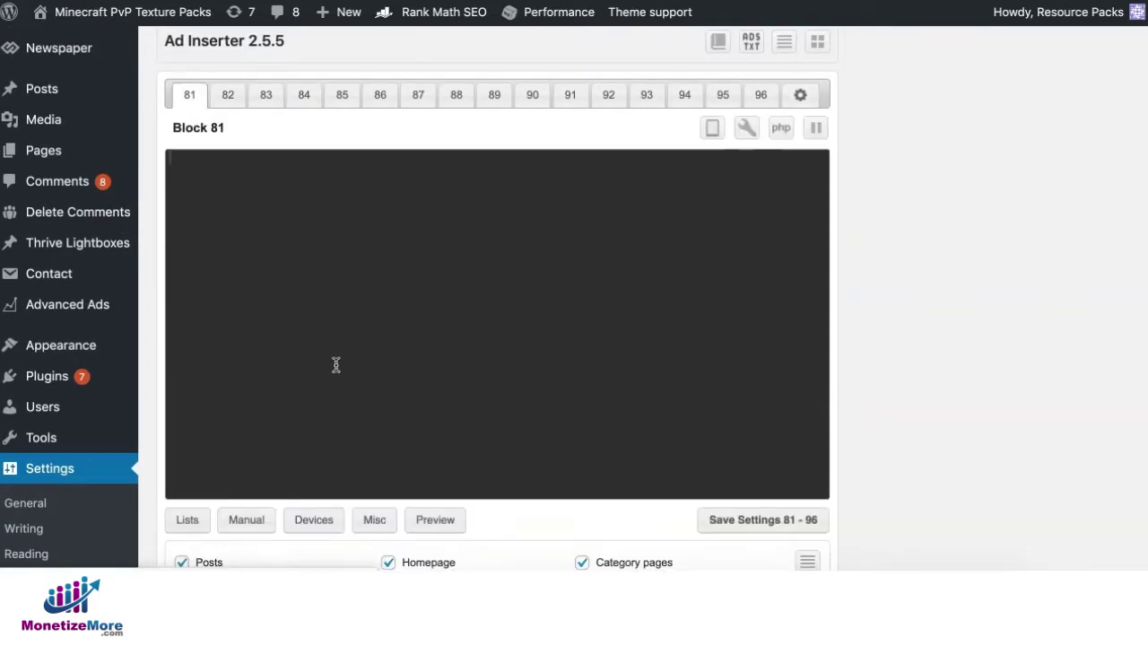
scroll(336, 379, down, 3)
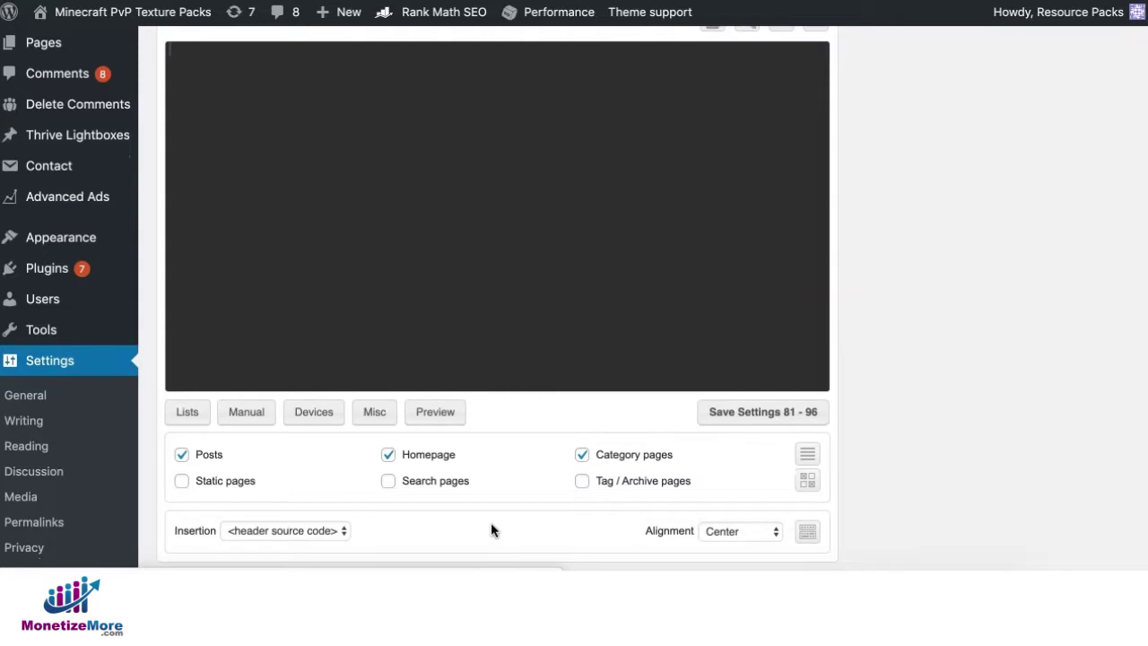
click(582, 455)
click(396, 456)
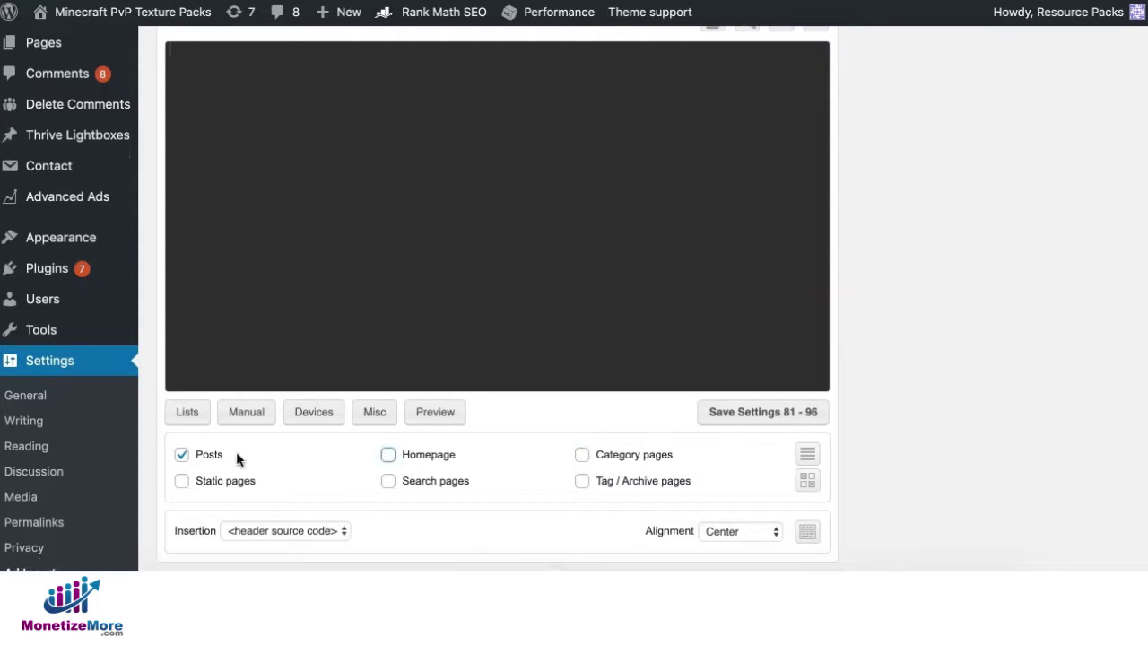
click(179, 455)
click(181, 456)
click(387, 456)
click(582, 454)
scroll(310, 284, up, 3)
scroll(311, 284, down, 1)
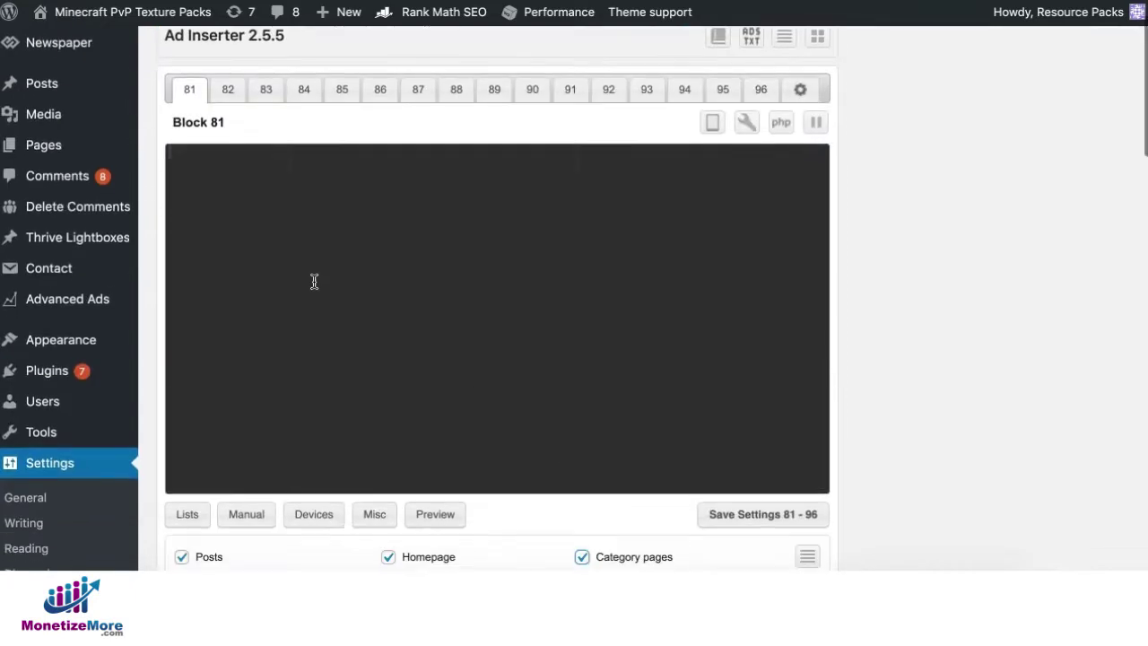
scroll(314, 282, down, 1)
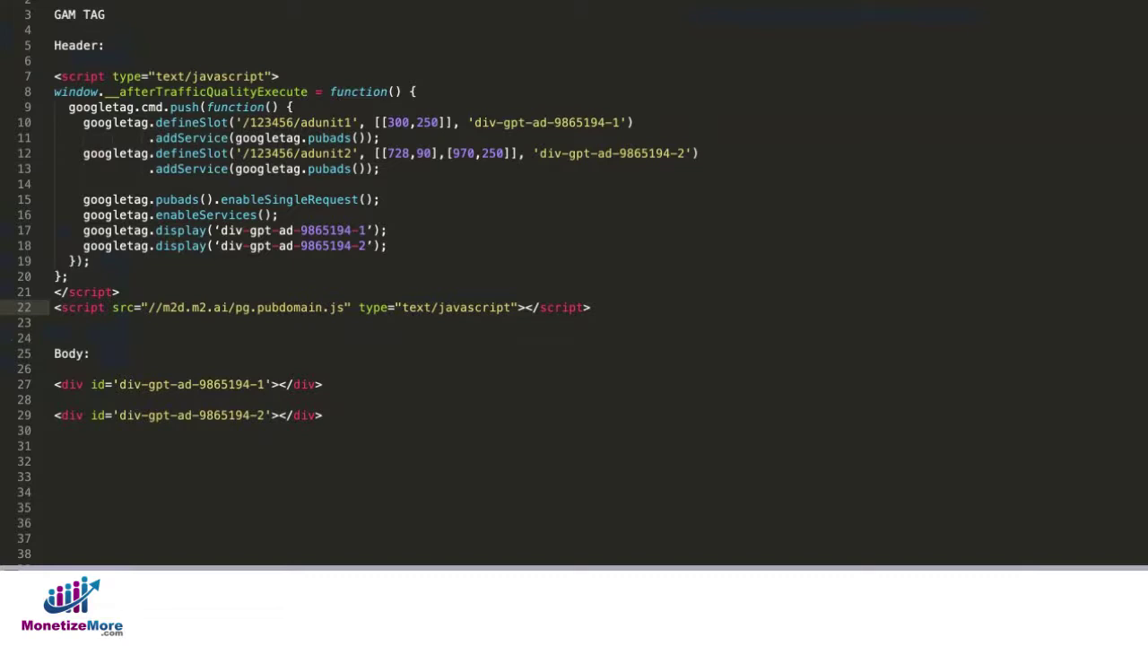
Select the first body div on line 27 of the GAM tag code.
click(415, 388)
drag(343, 381, 54, 384)
key(ctrl+c)
click(346, 437)
drag(332, 386, 59, 385)
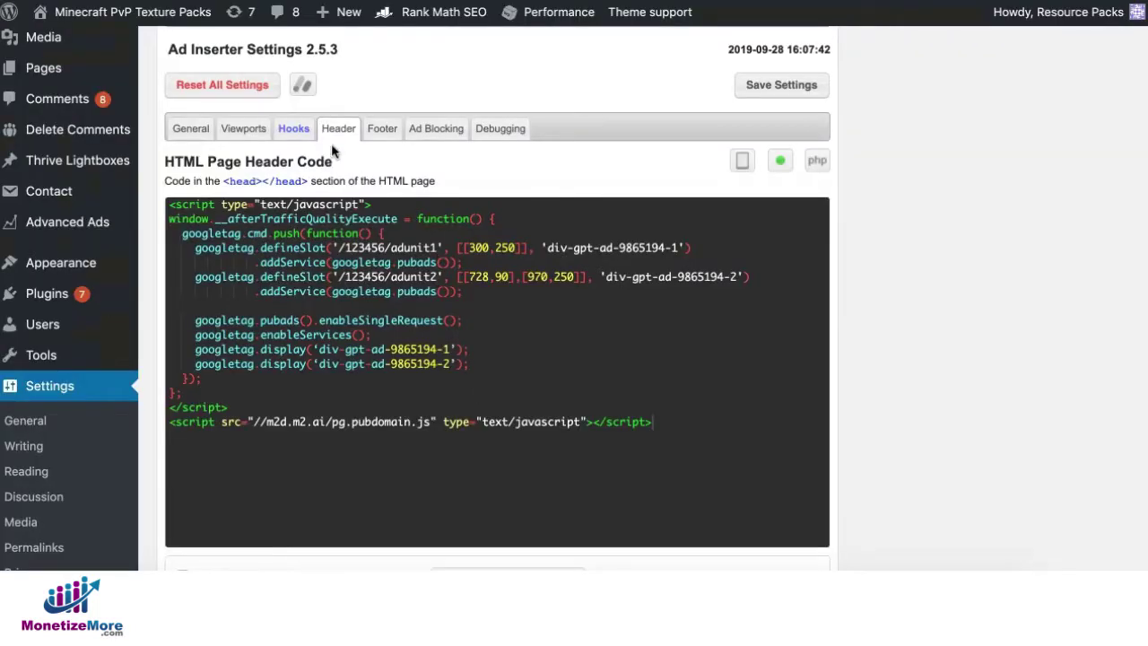
scroll(584, 192, up, 3)
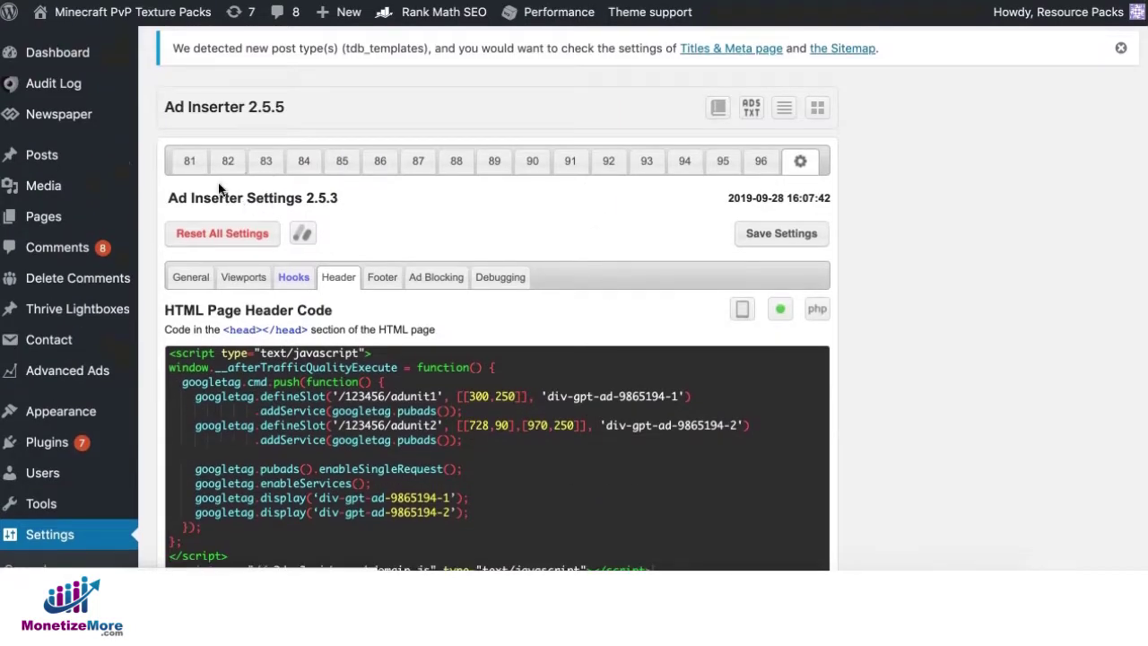
Paste the div-gpt-ad-9865194-1 div into Block 81 and set insertion to after image 2.
click(190, 163)
key(ctrl+v)
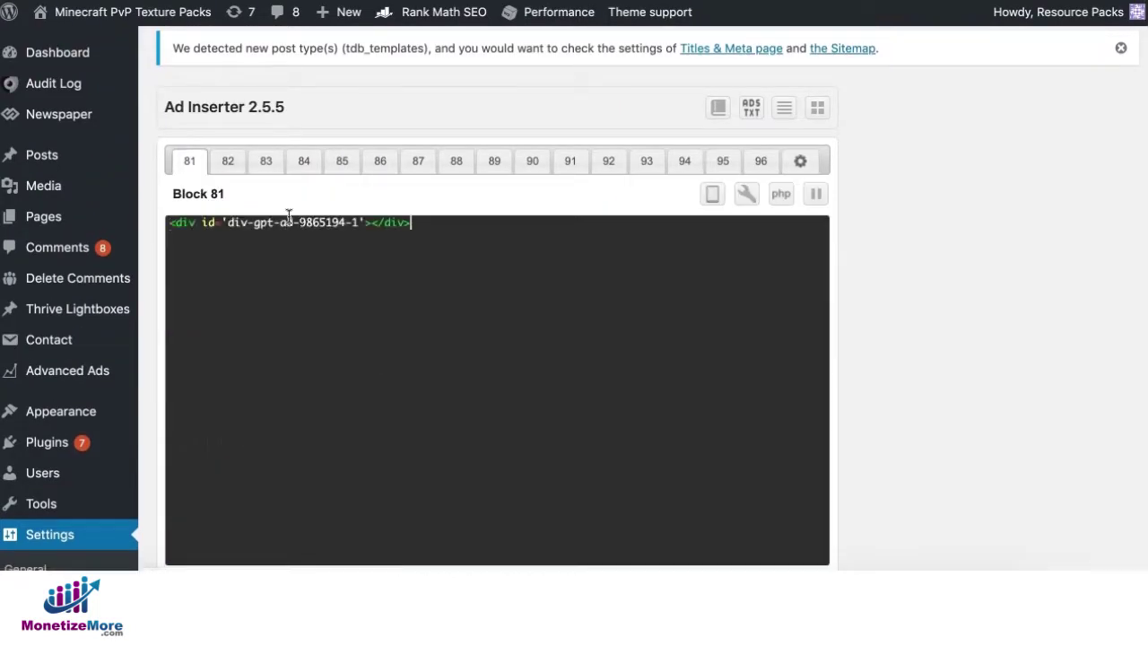
scroll(298, 335, down, 5)
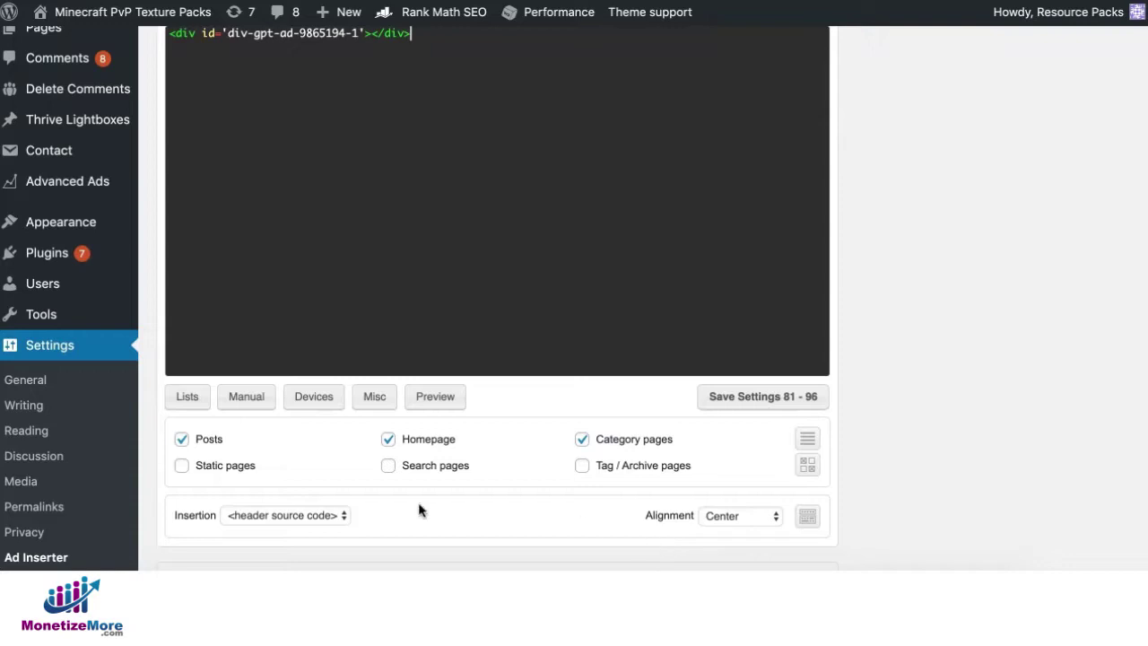
click(330, 515)
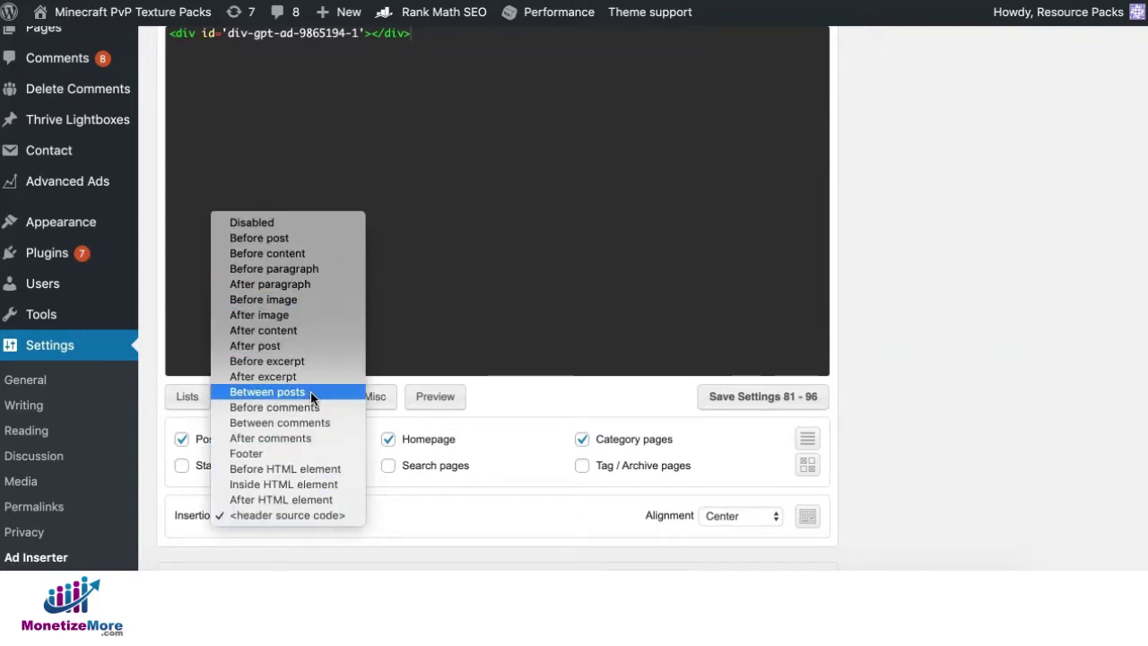
click(291, 314)
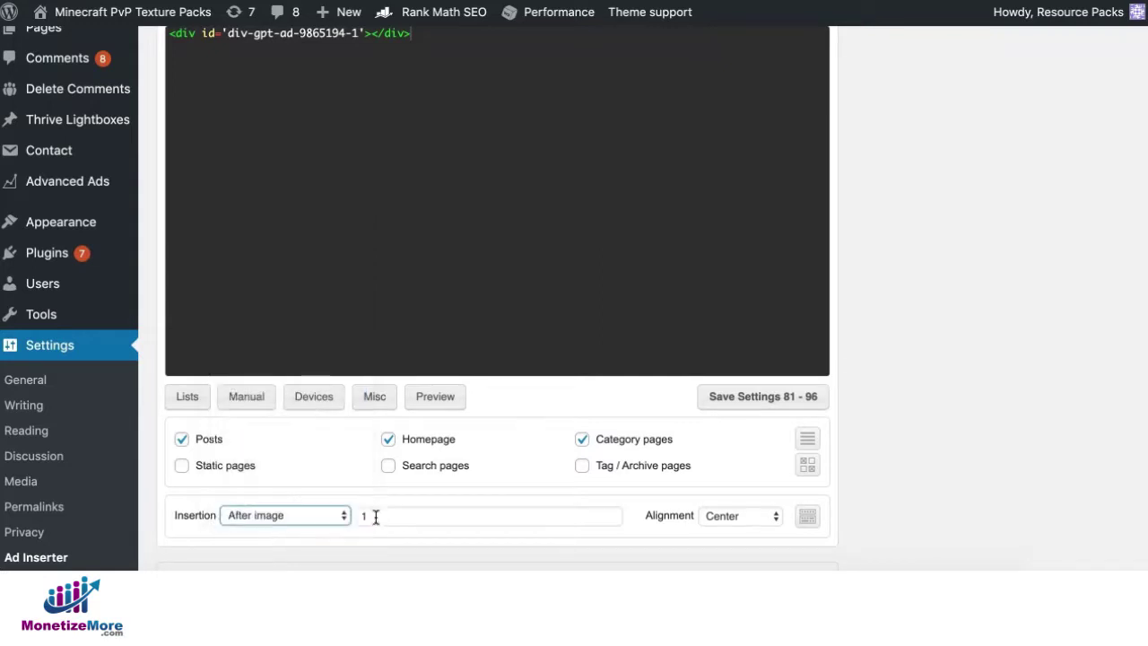
key(Tab)
click(579, 485)
scroll(639, 513, up, 4)
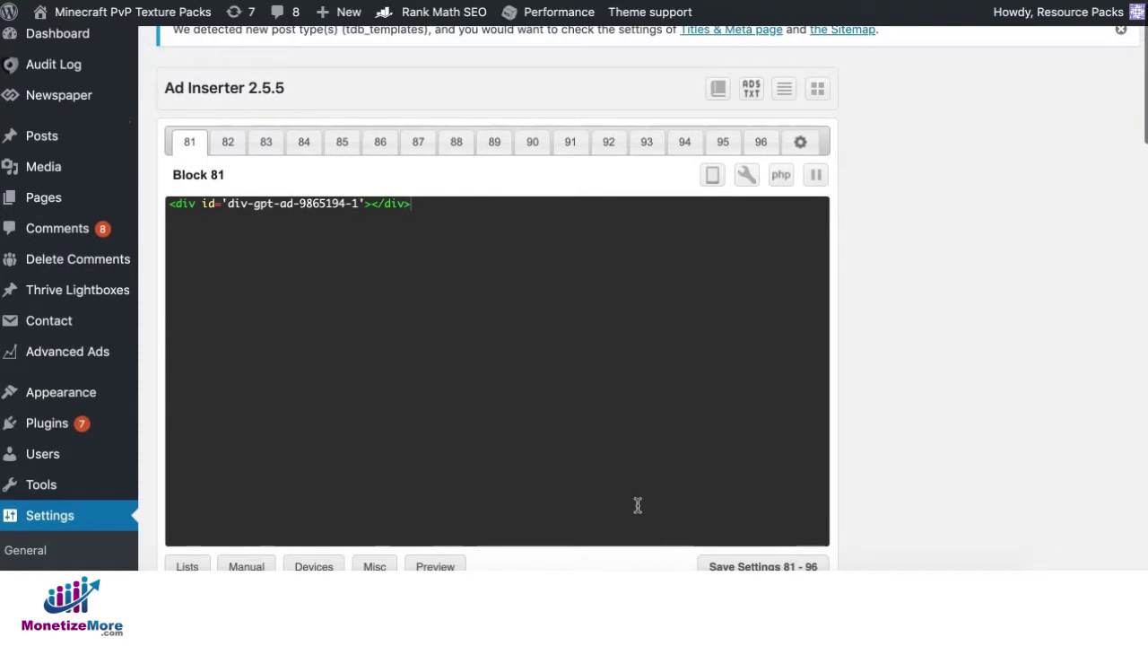
scroll(638, 504, down, 5)
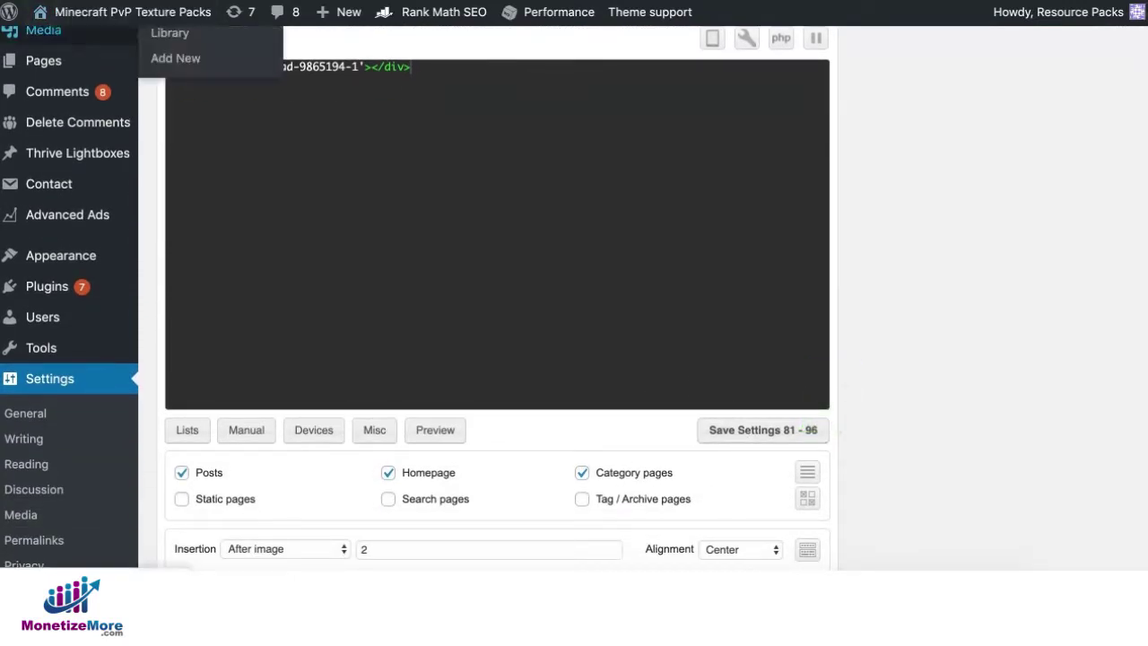
Save Block 81's settings and go to the second ad div line in the code.
click(129, 402)
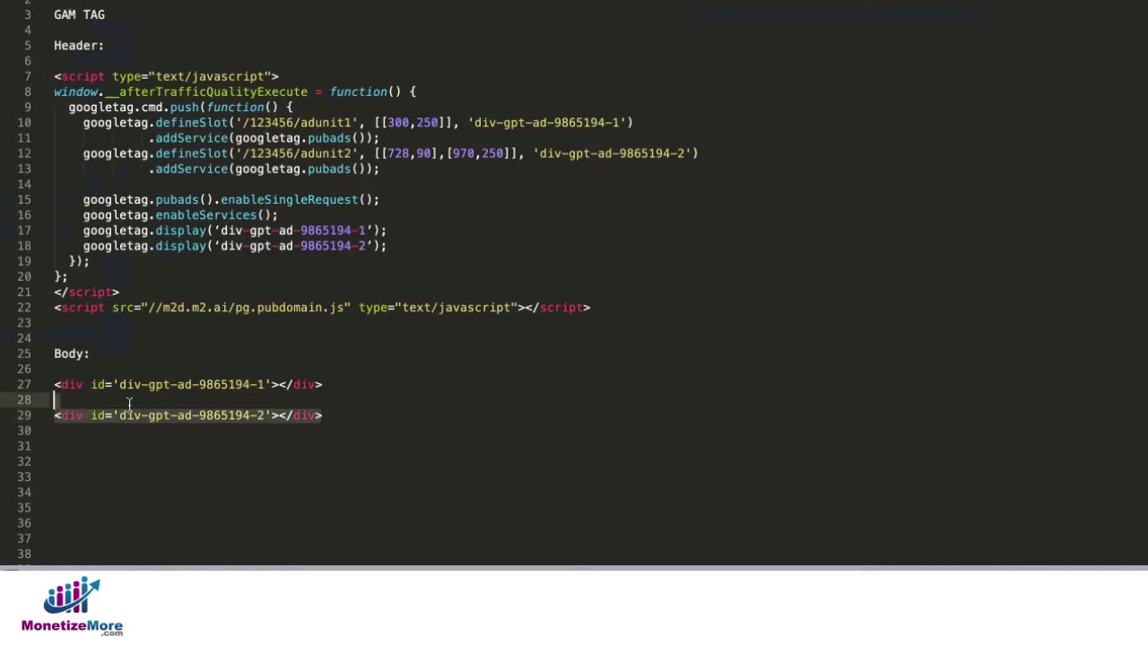
click(49, 413)
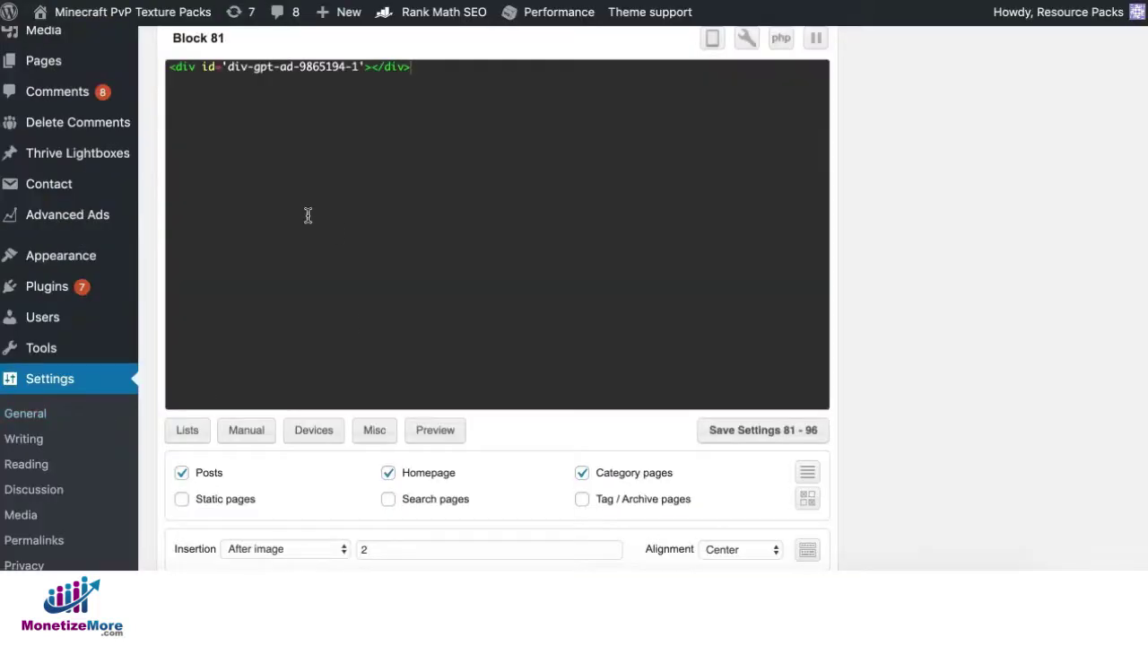
scroll(308, 212, up, 4)
Paste the div-gpt-ad-9865194-2 div into Block 82's code area.
click(228, 117)
click(341, 192)
text(<div id='div-gpt-ad-9865194-2'></div>)
scroll(385, 281, down, 4)
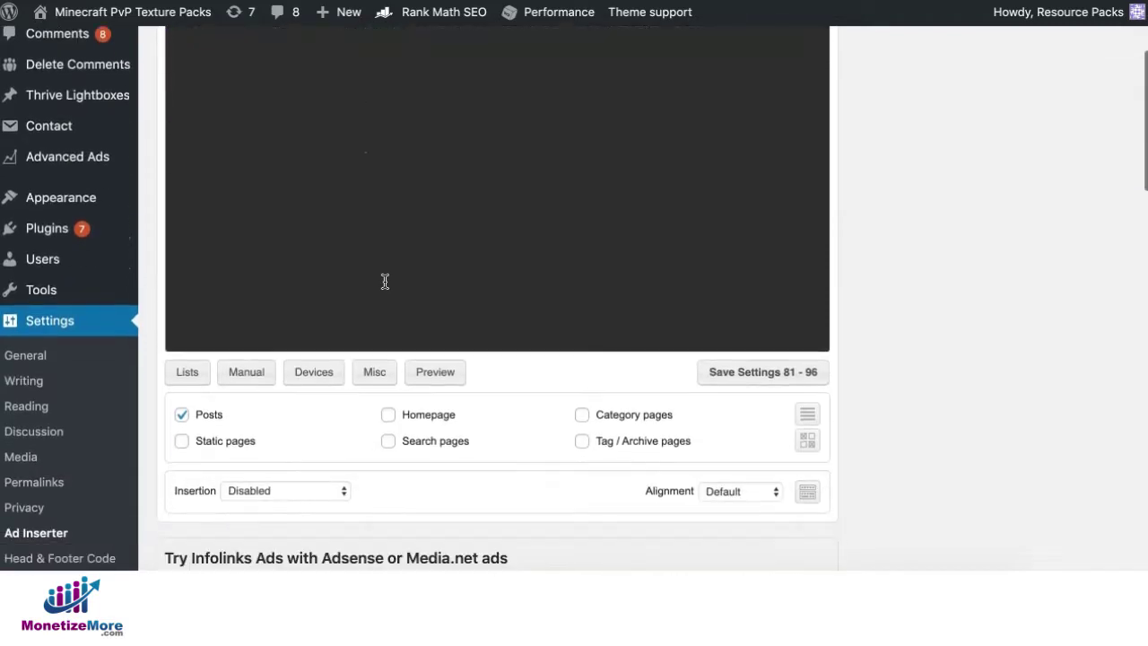
Enable Block 82 on the homepage, insert it before paragraph 2, and save settings.
click(387, 415)
click(306, 490)
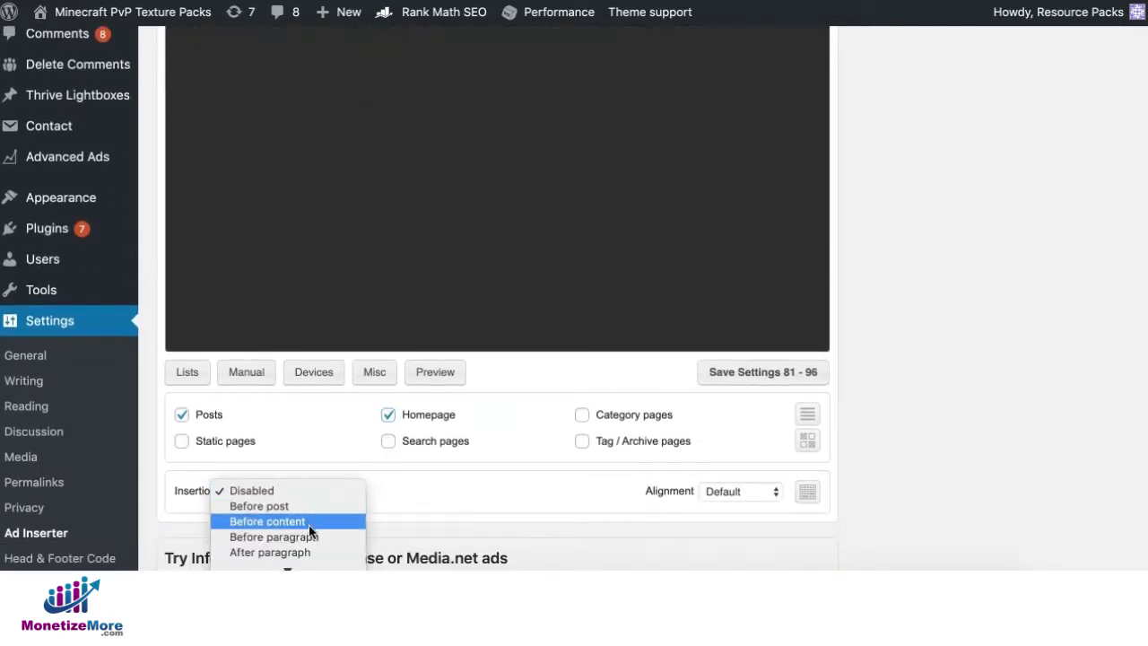
click(350, 535)
click(368, 492)
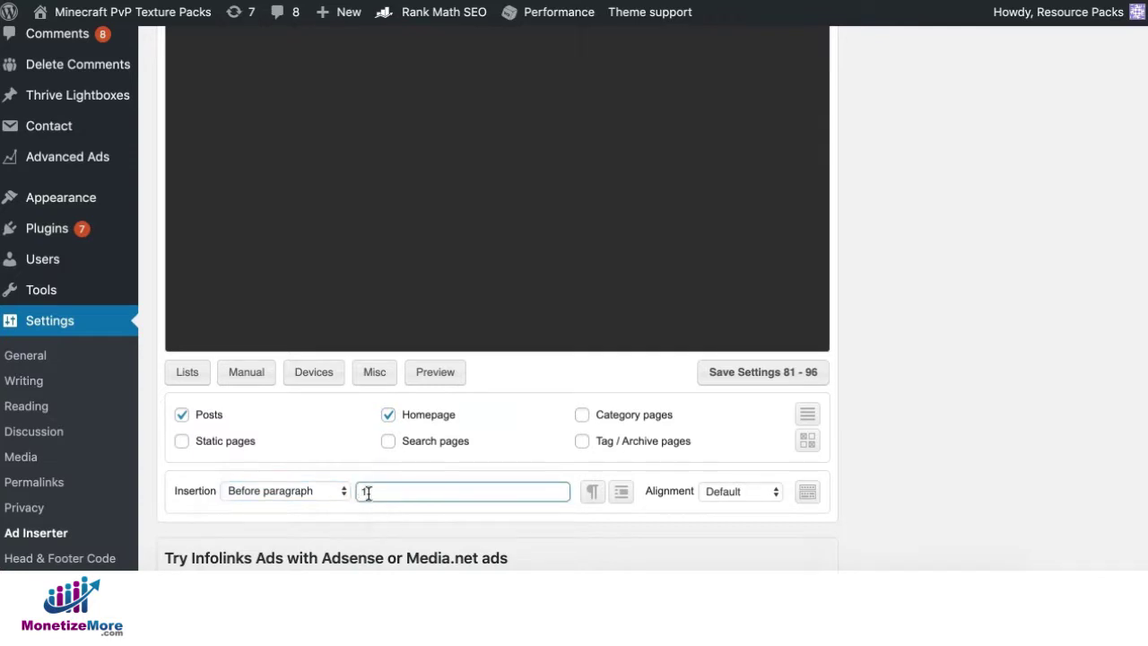
double_click(368, 491)
text(2)
scroll(751, 469, up, 1)
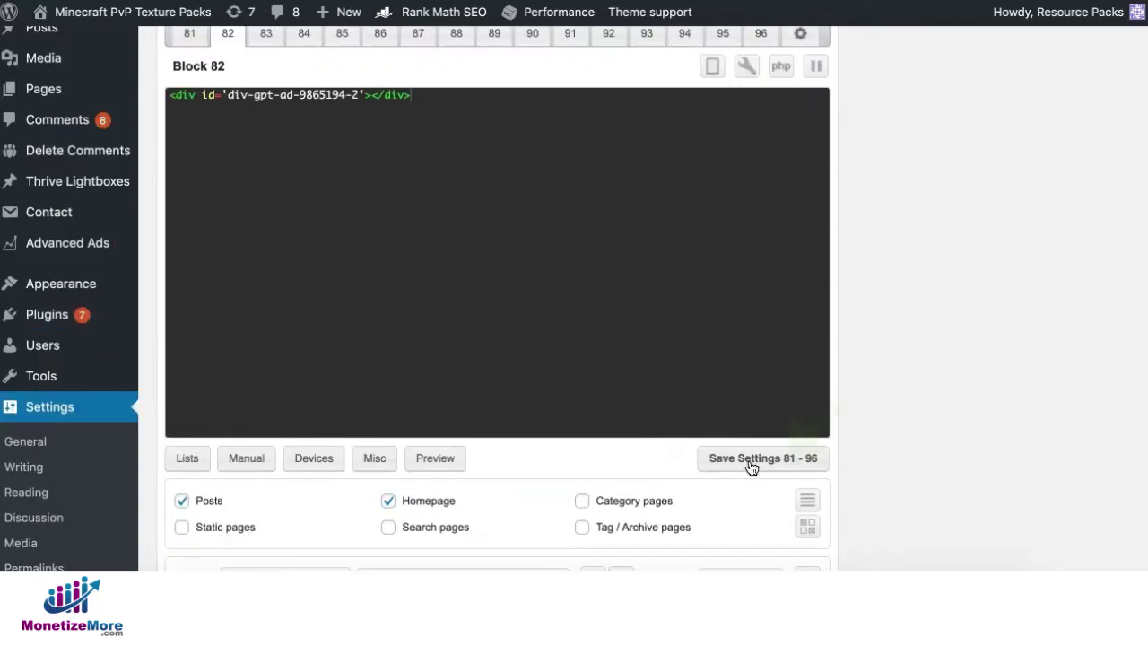
click(755, 458)
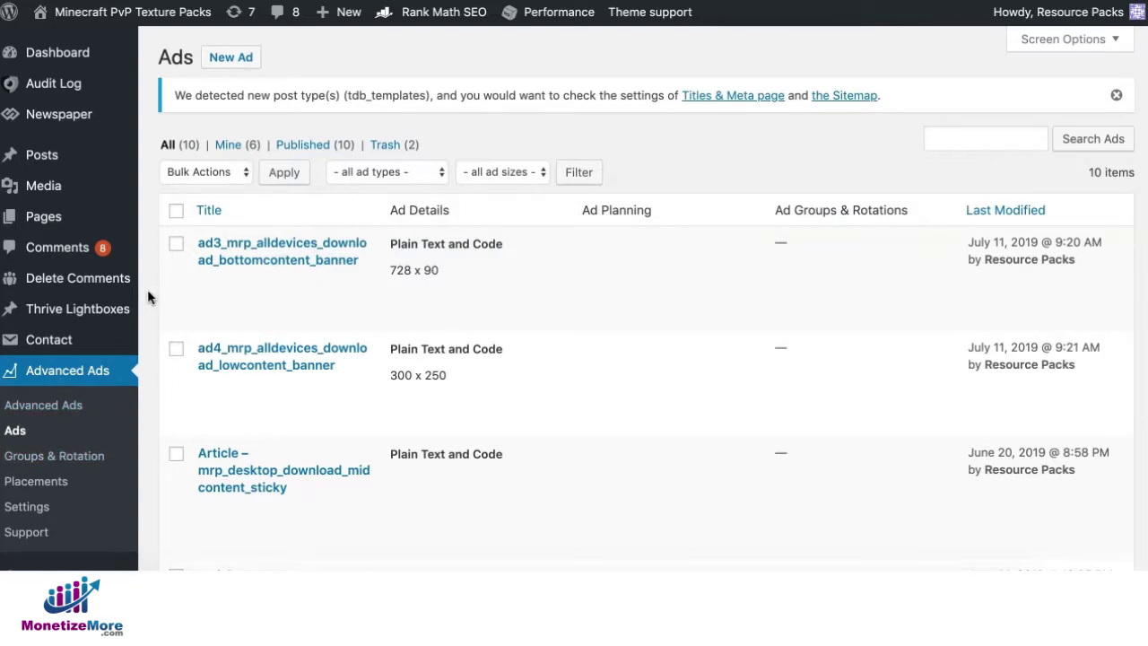
Create a new ad titled 'sidebar top' and scroll down to its ad parameters.
click(229, 59)
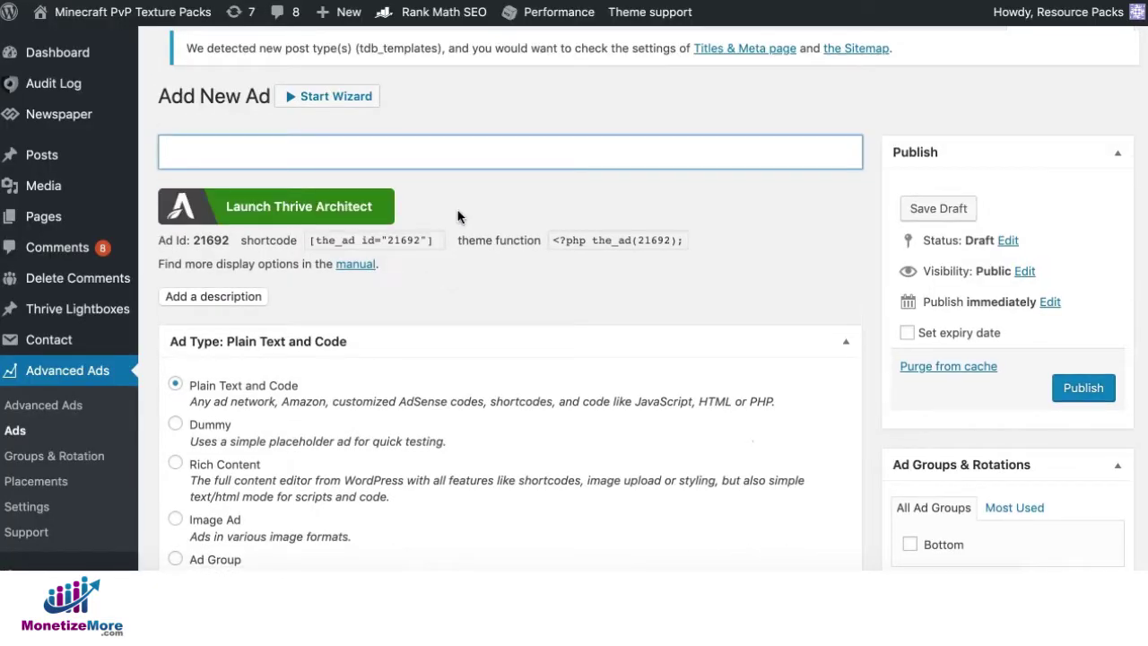
text(sidebar top)
scroll(436, 163, down, 2)
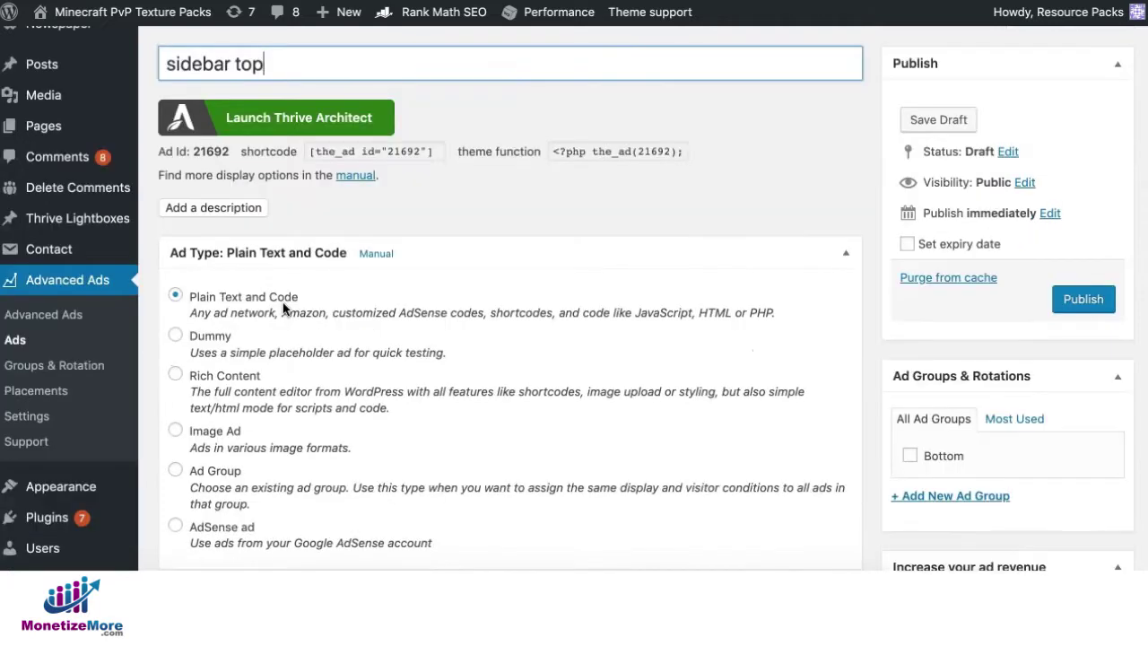
scroll(296, 325, down, 10)
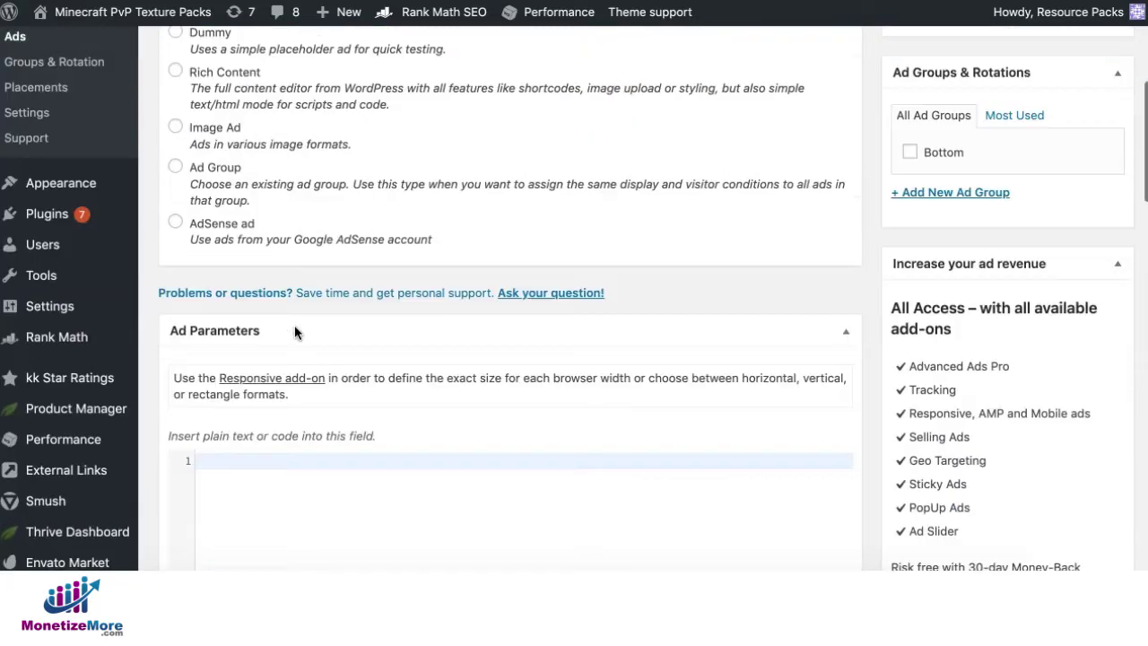
Copy the converted async ADX tag from the tags file into the ad code field.
click(303, 294)
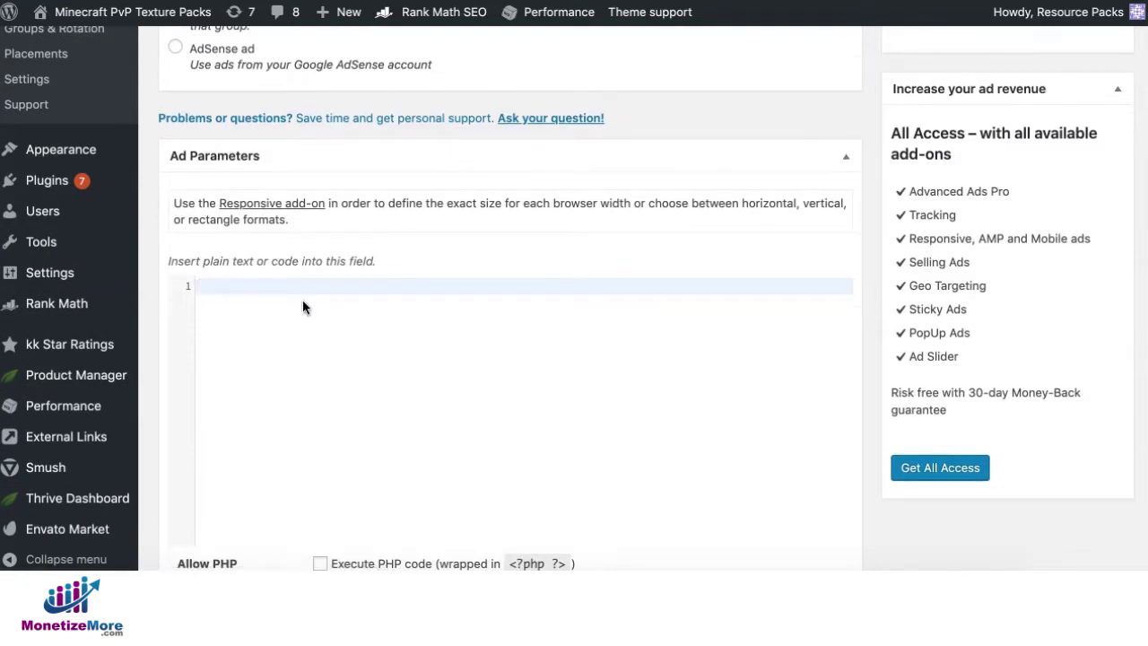
key(super+Tab)
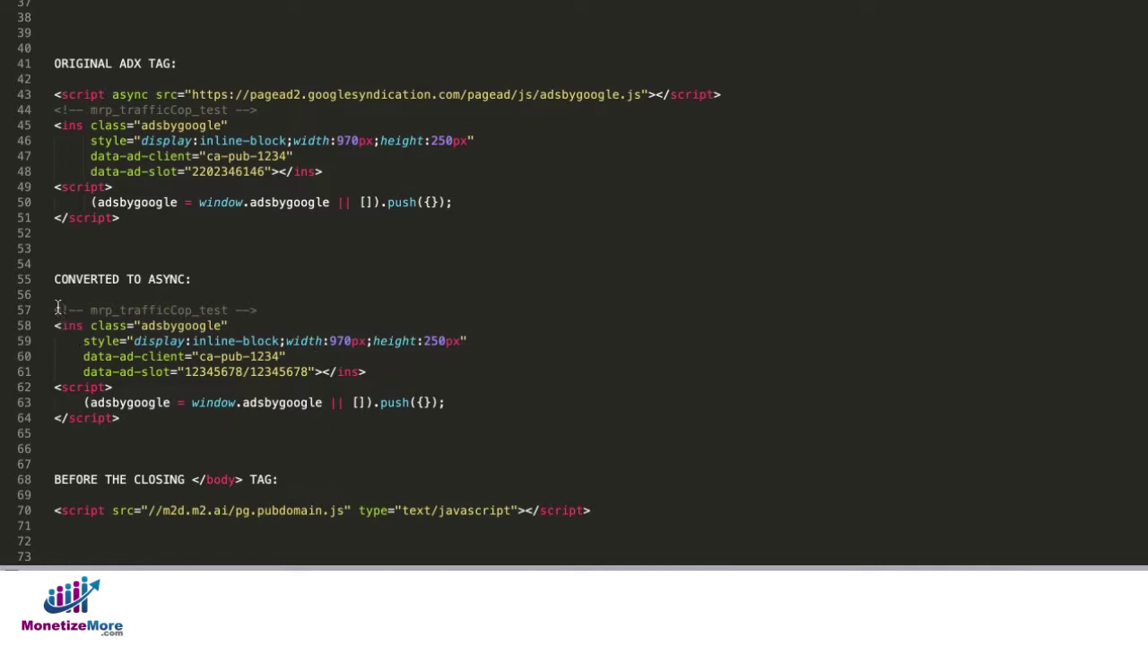
mouse_move(57, 308)
mouse_down()
mouse_move(112, 390)
mouse_move(85, 403)
mouse_move(54, 310)
mouse_up()
key(super+c)
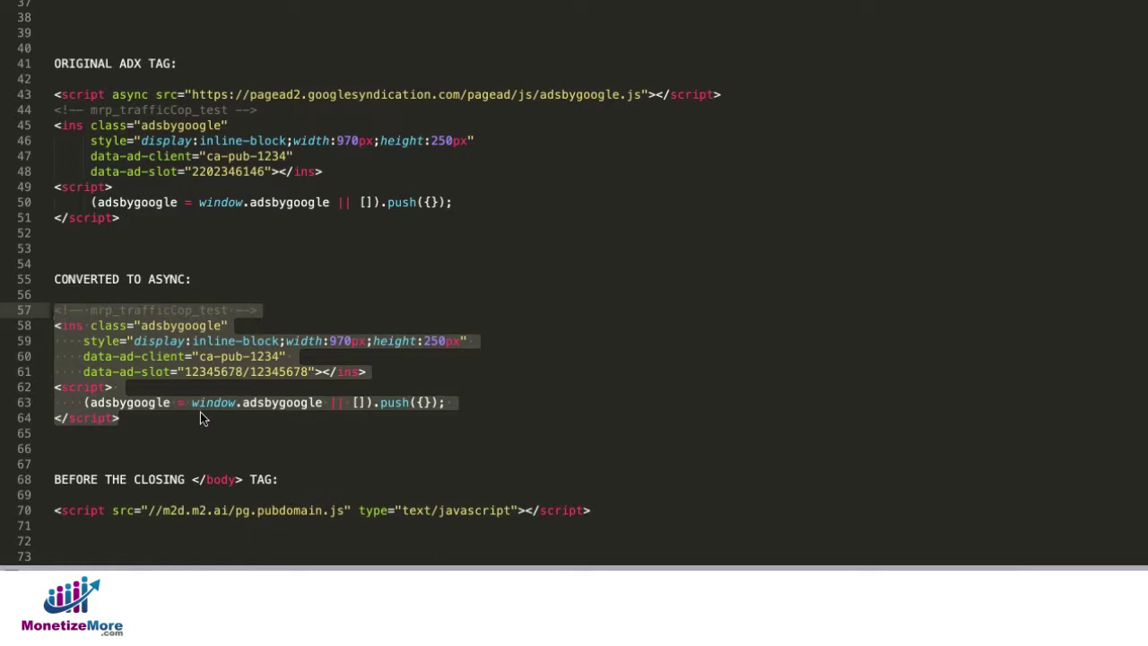
key(super+Tab)
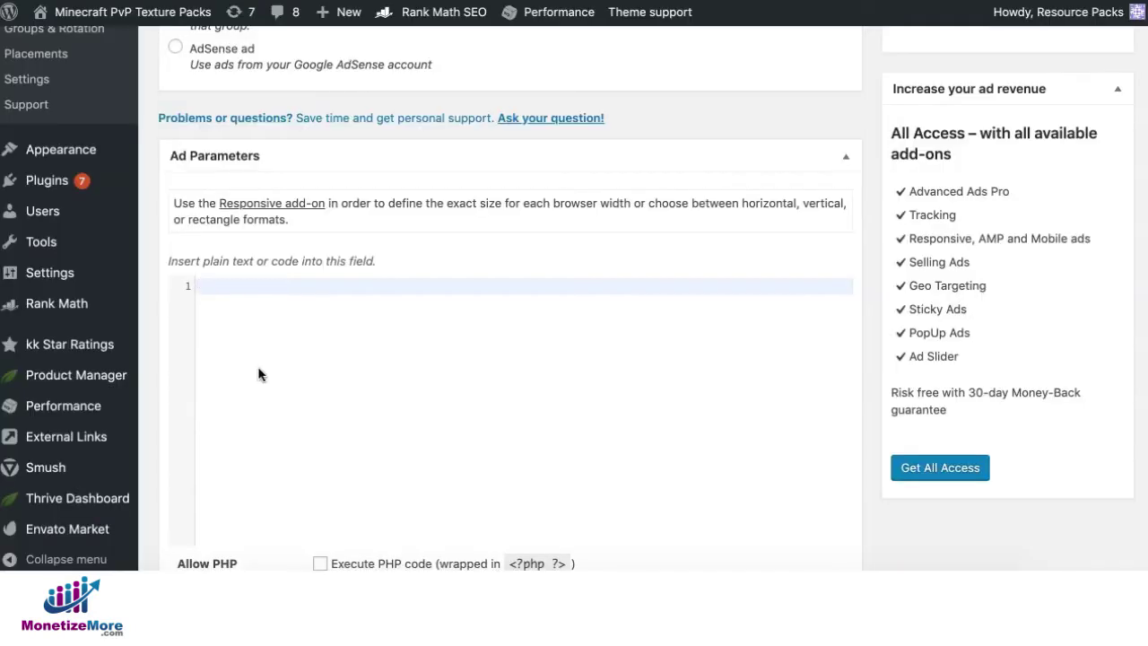
key(super+v)
scroll(293, 476, down, 5)
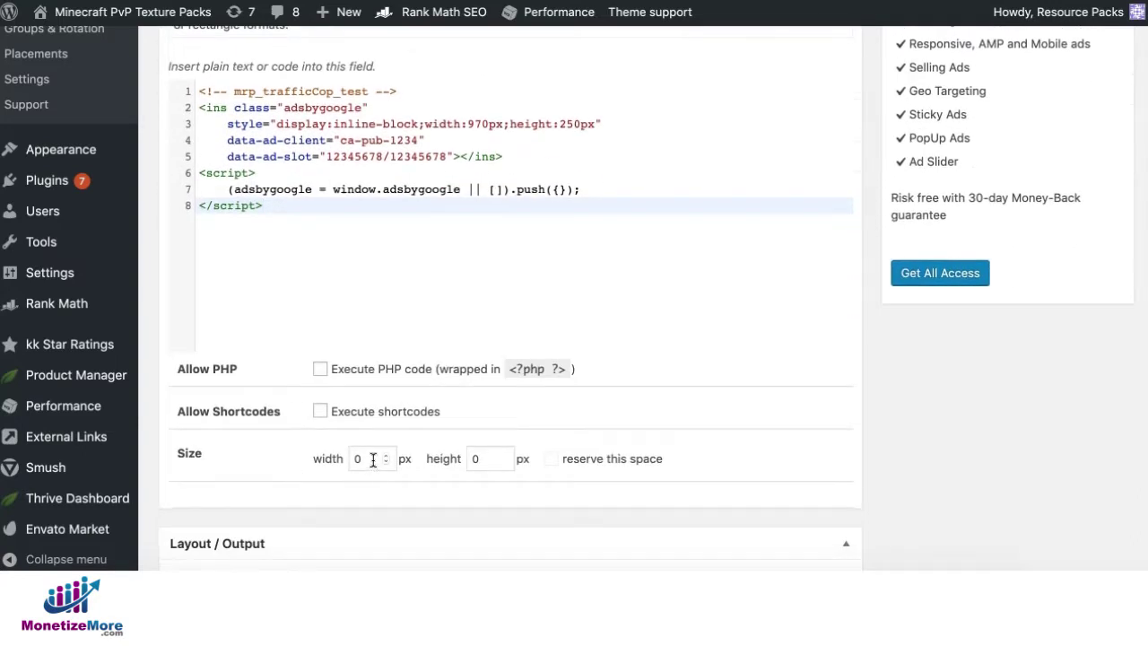
Set the ad size to width 970 and height 250.
click(316, 463)
text(970)
key(Tab)
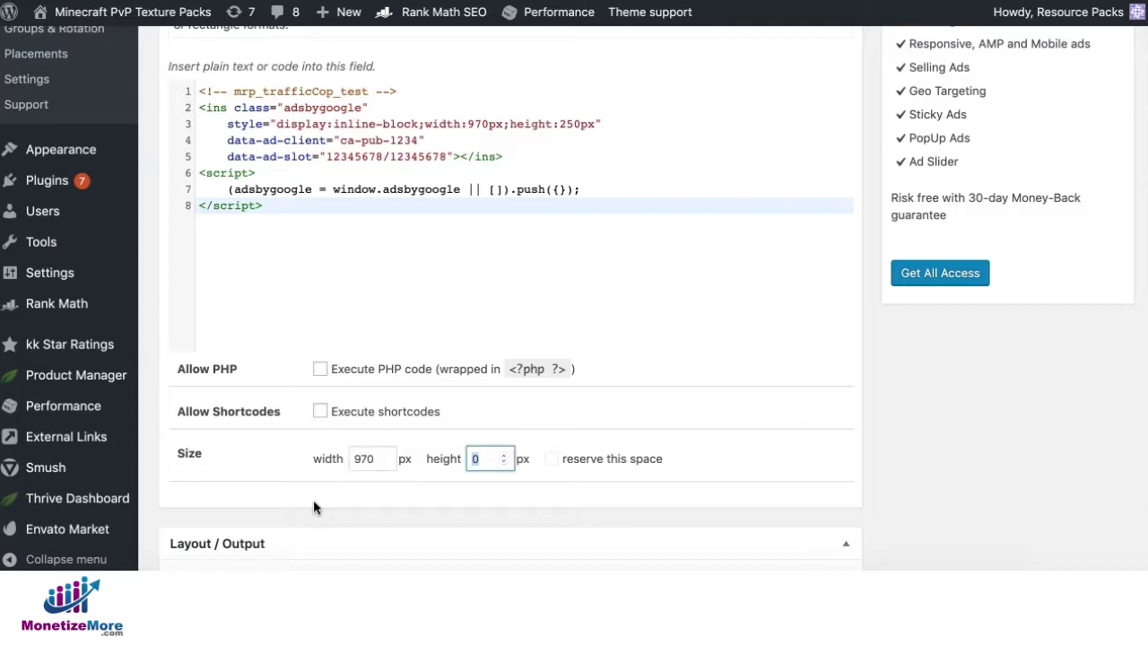
text(250)
click(837, 459)
Look over the display and visitor conditions, then publish the 'sidebar top' ad.
scroll(837, 456, down, 10)
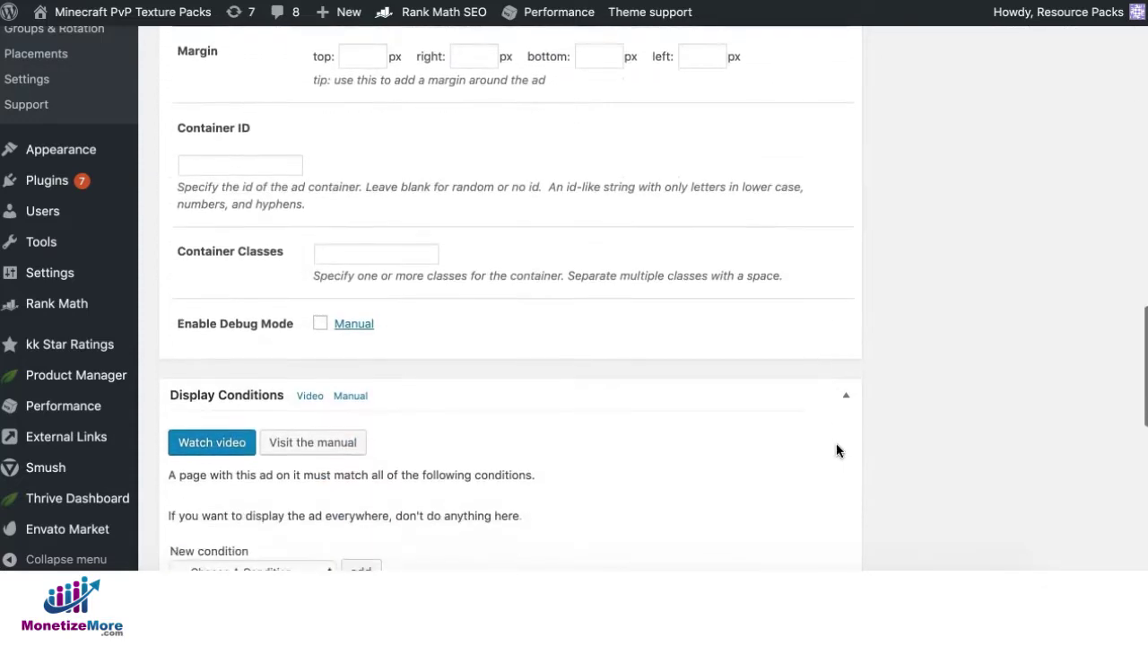
scroll(837, 451, down, 2)
click(271, 395)
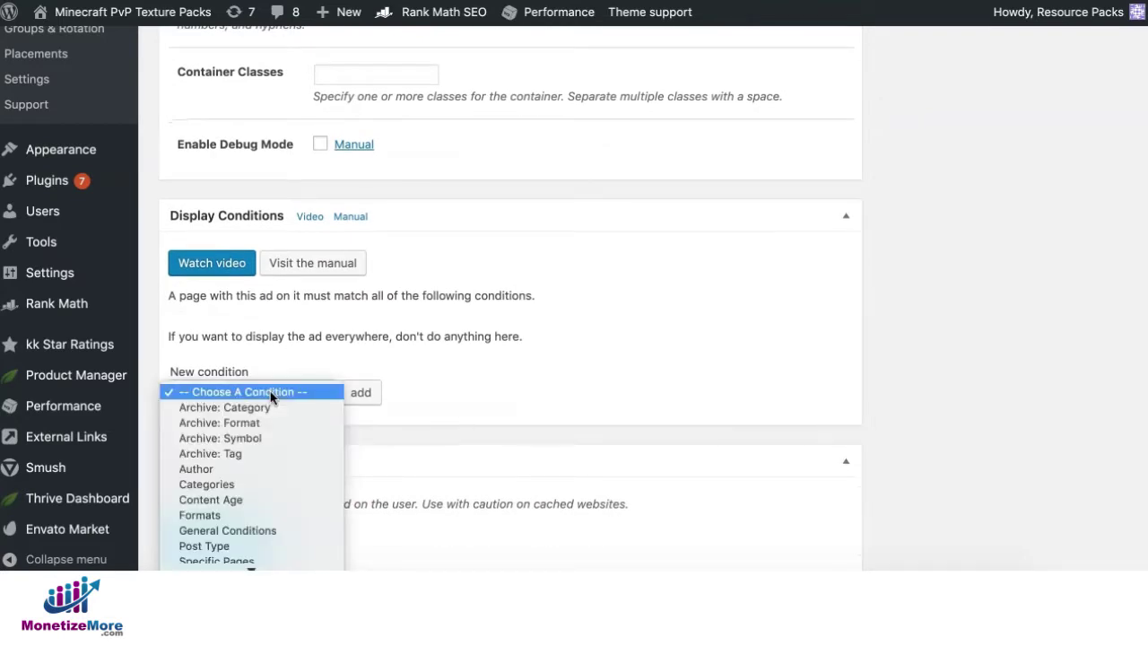
click(189, 260)
scroll(190, 279, down, 3)
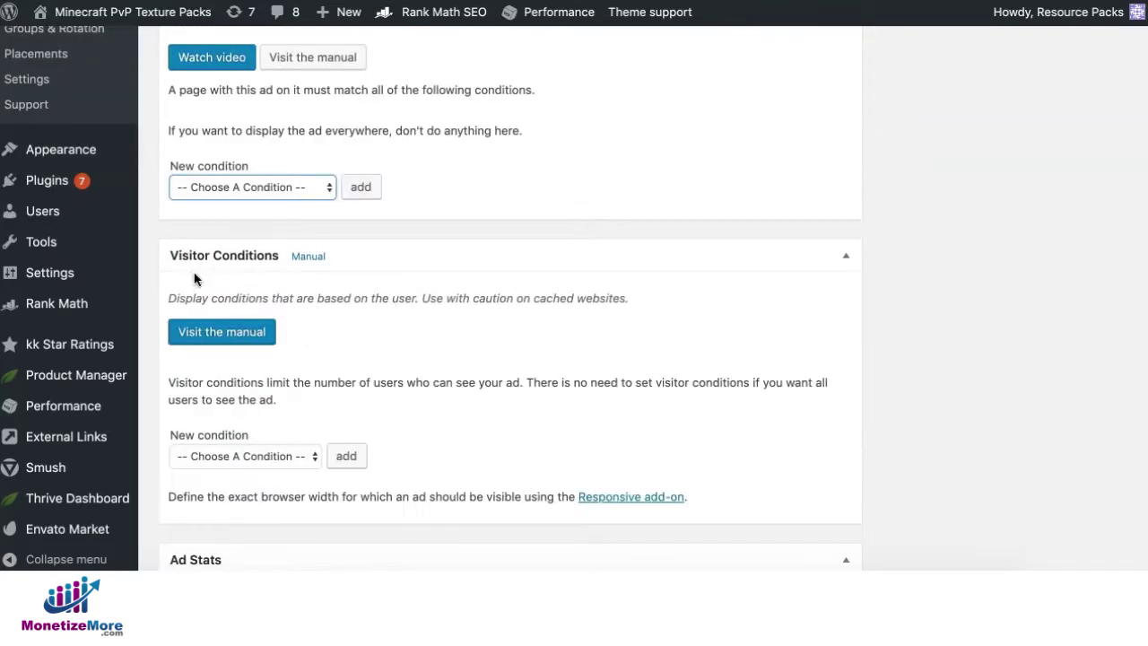
click(269, 460)
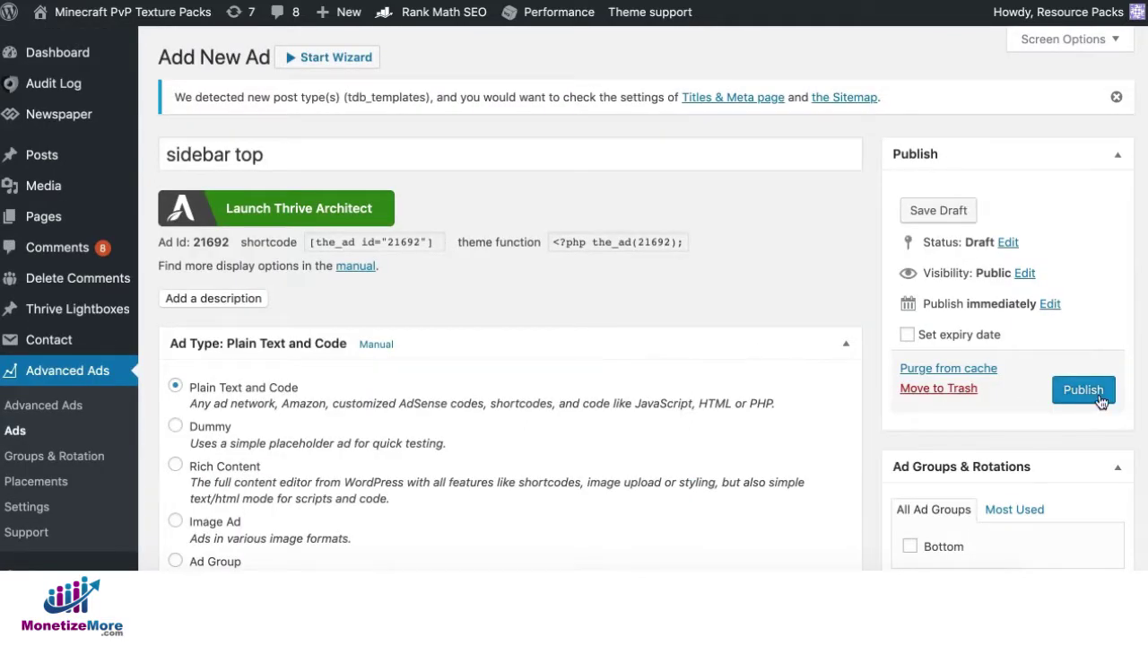
click(1099, 396)
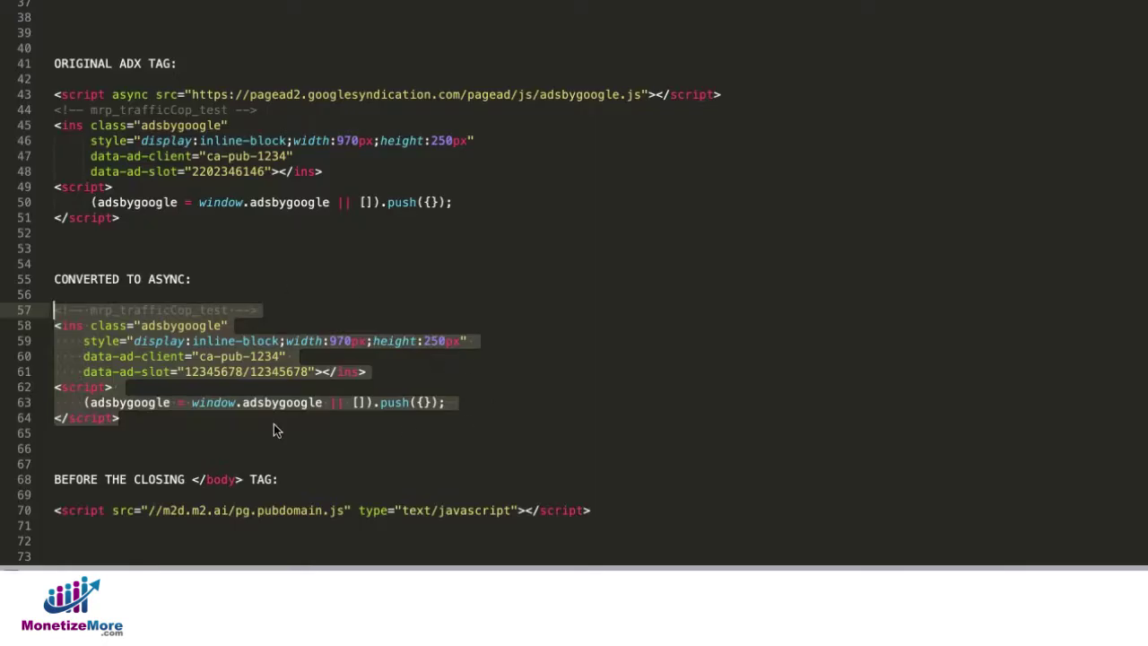
Select the pubdomain footer script on line 70 in the tags file.
click(141, 423)
drag(120, 418, 53, 313)
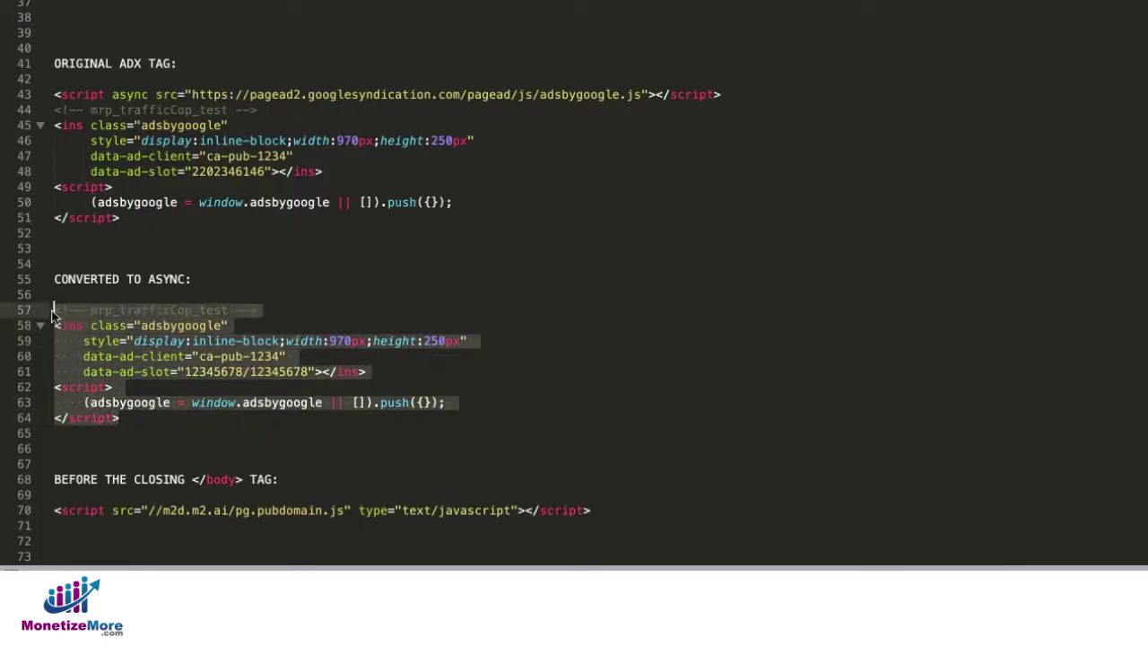
click(465, 451)
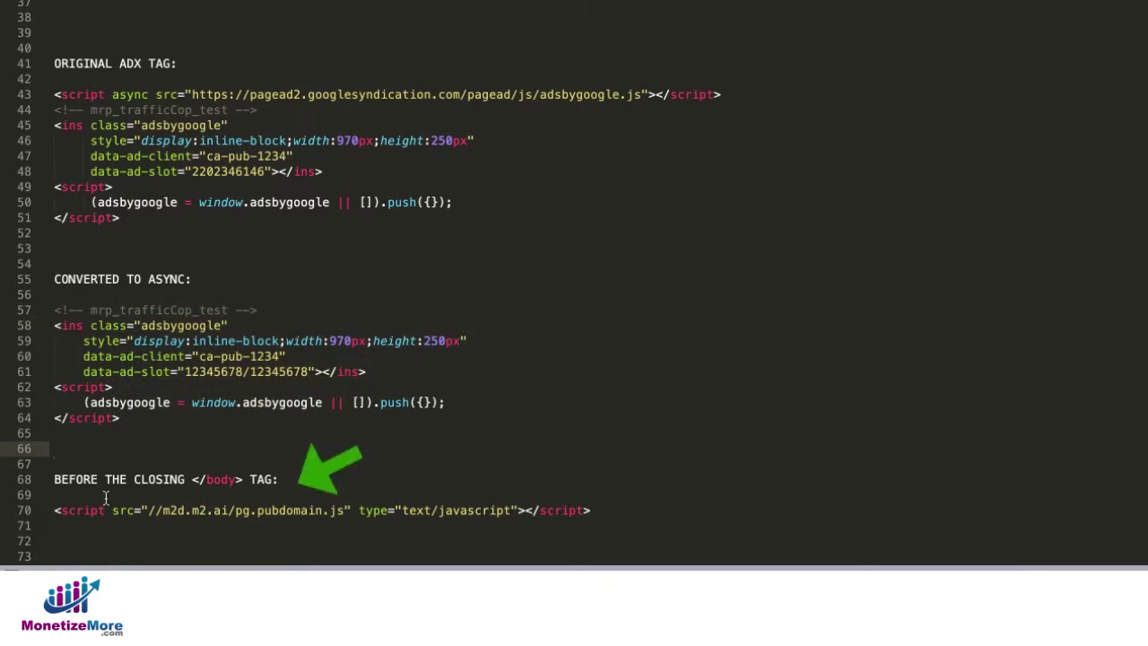
click(590, 510)
drag(590, 510, 53, 510)
key(ctrl+c)
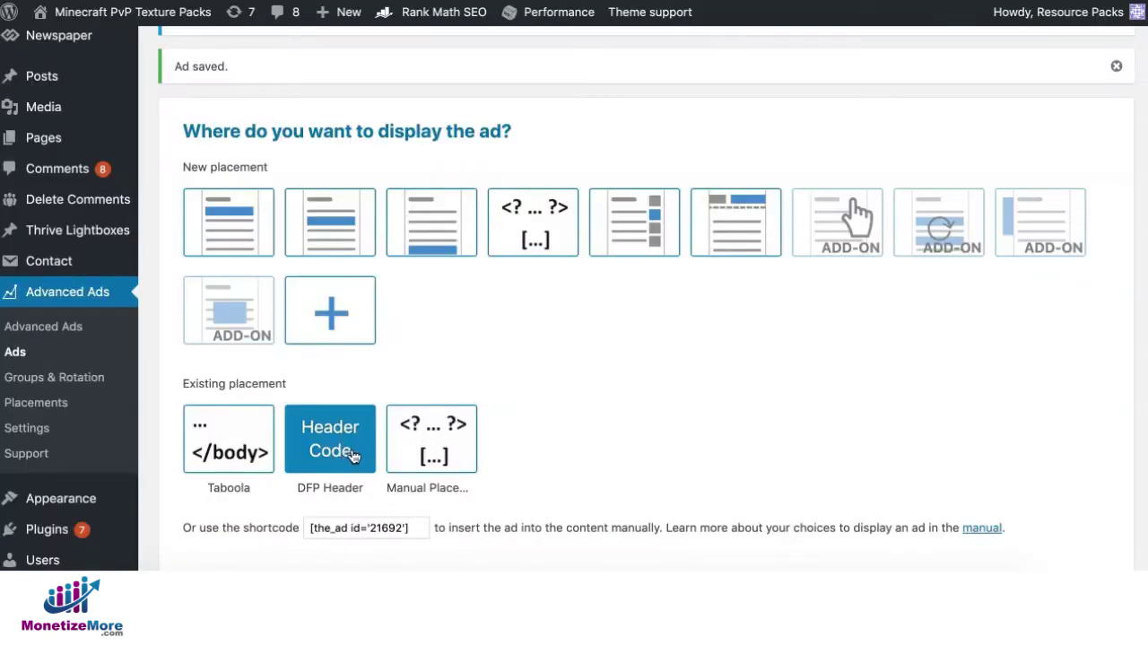
scroll(658, 425, up, 2)
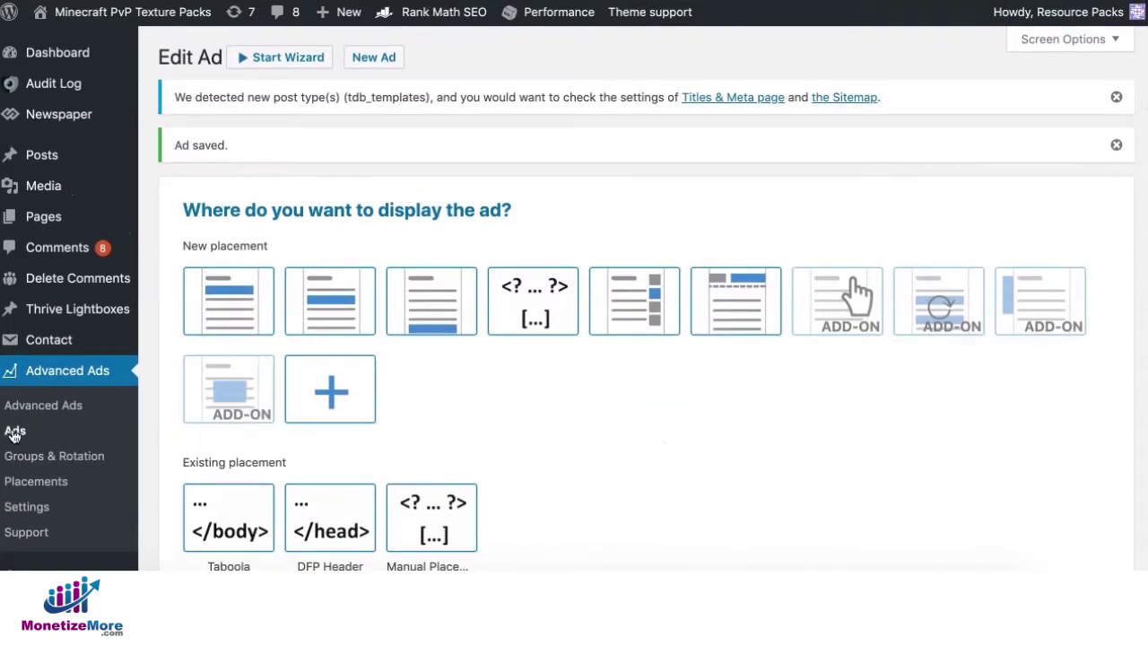
Create a new ad titled 'TC script' containing the pubdomain.js script tag.
click(14, 432)
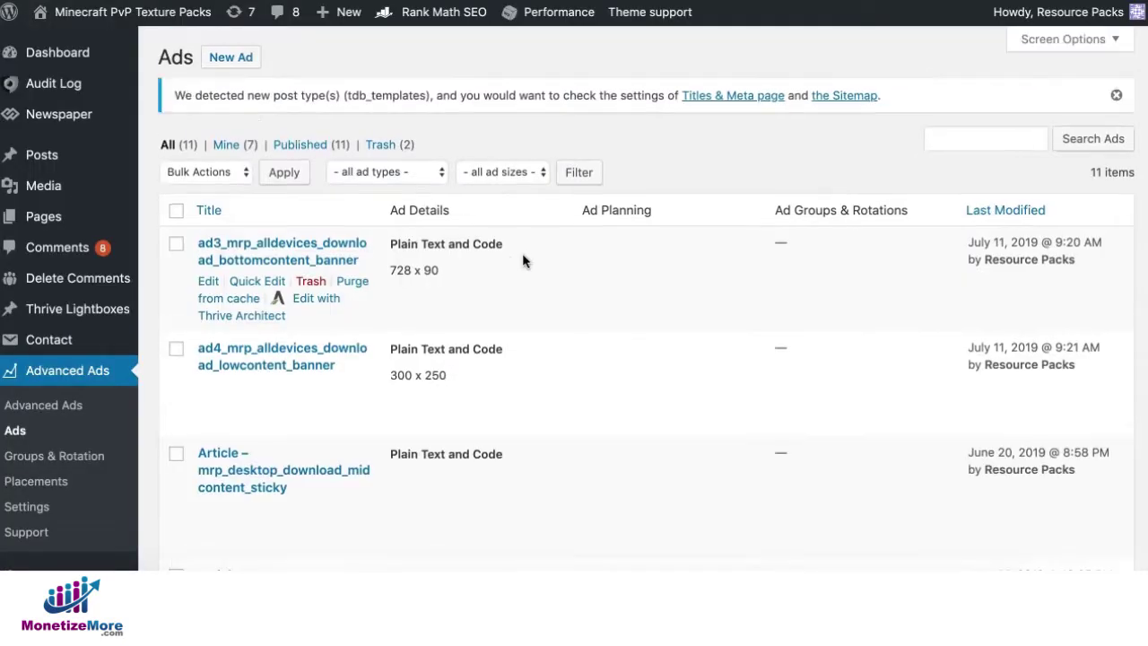
click(232, 59)
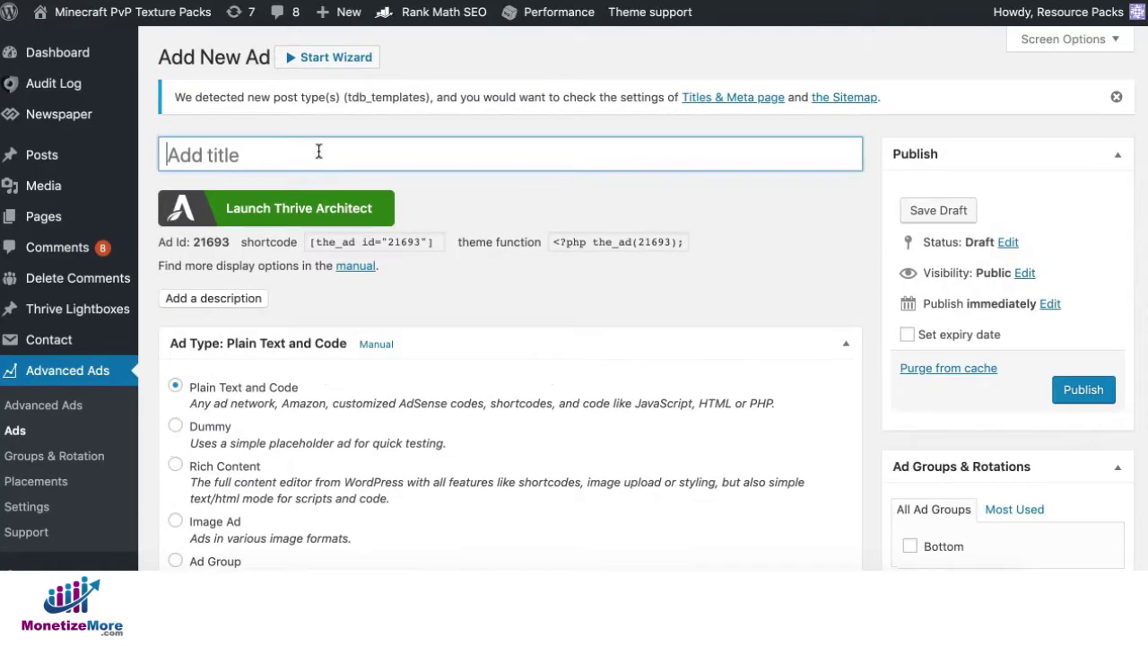
text(TC)
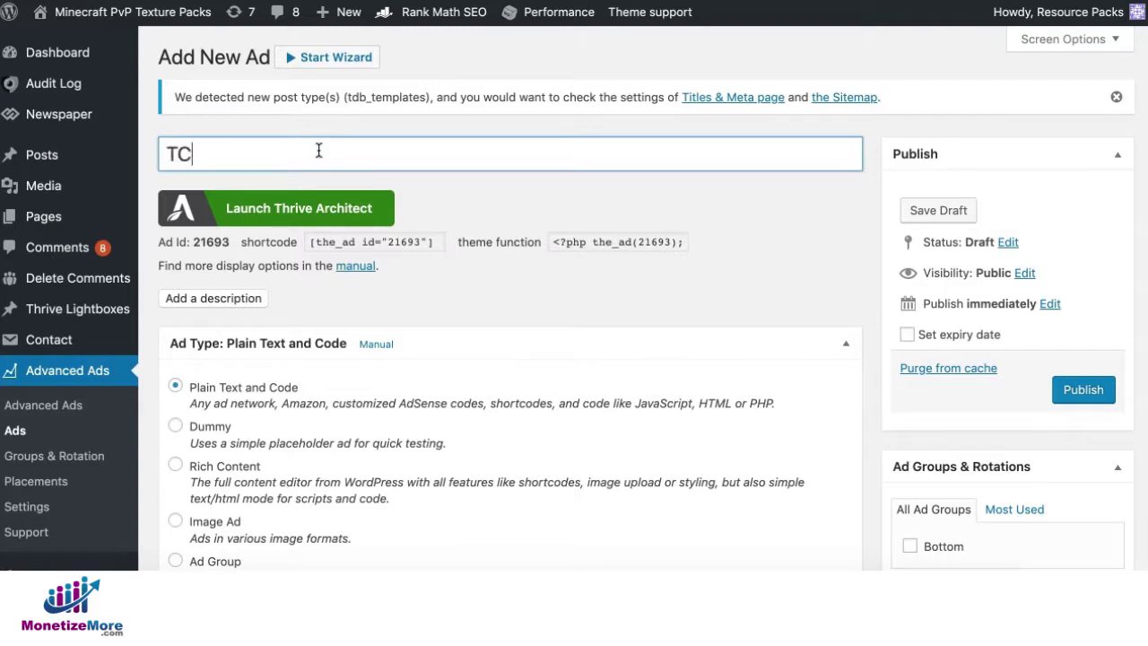
text( script)
scroll(632, 278, down, 4)
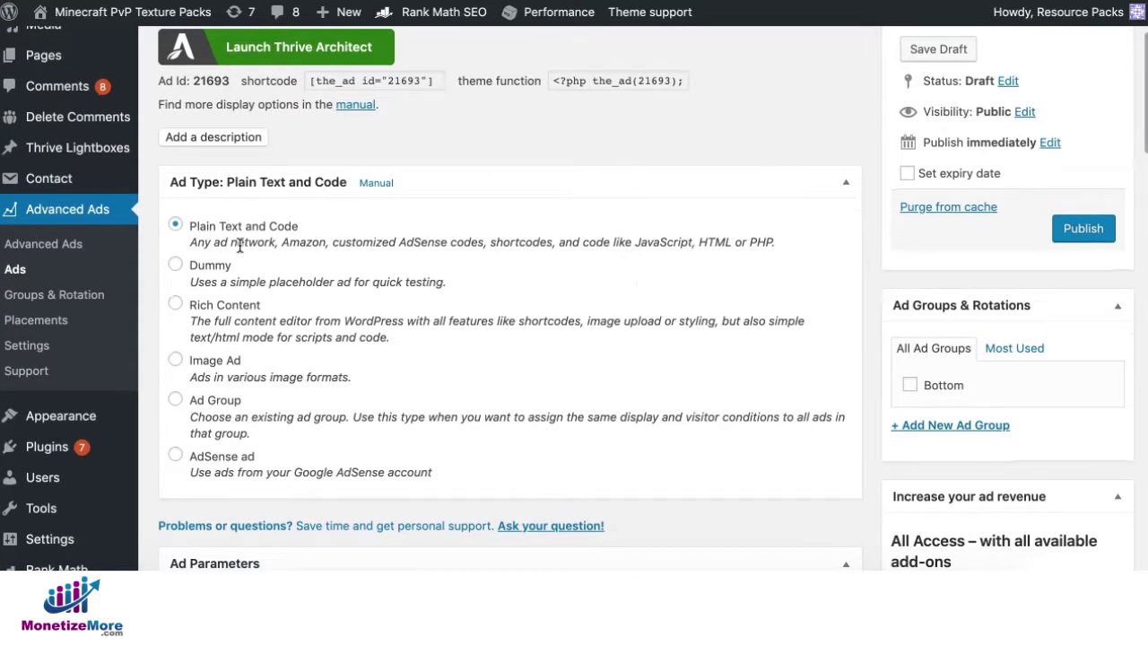
scroll(298, 273, down, 8)
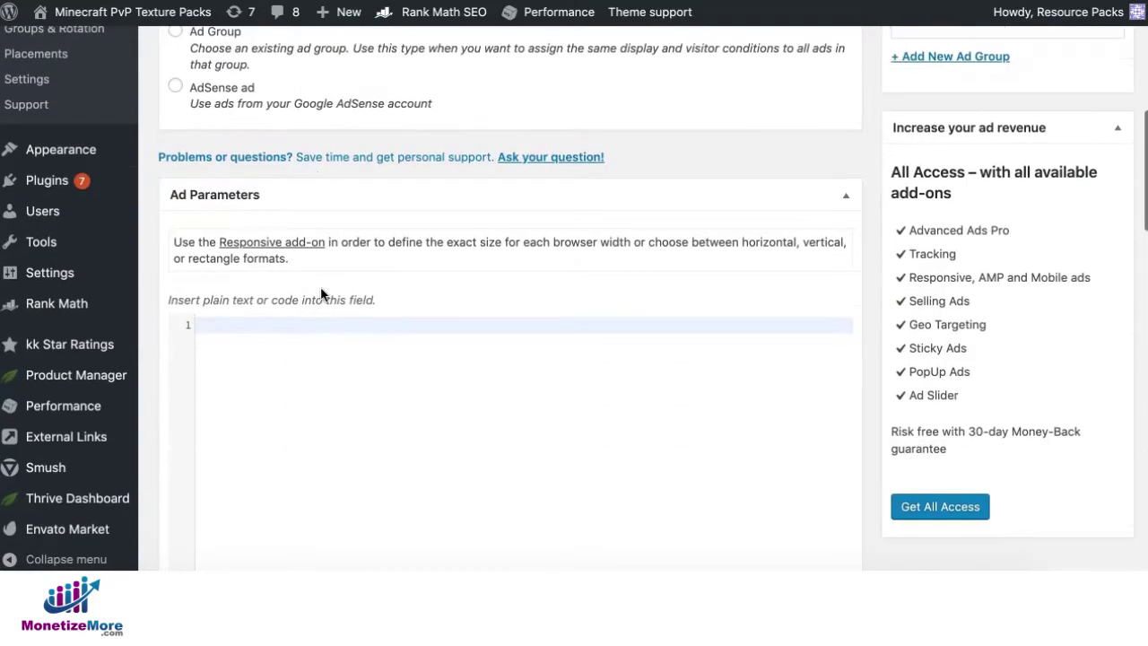
key(ctrl+v)
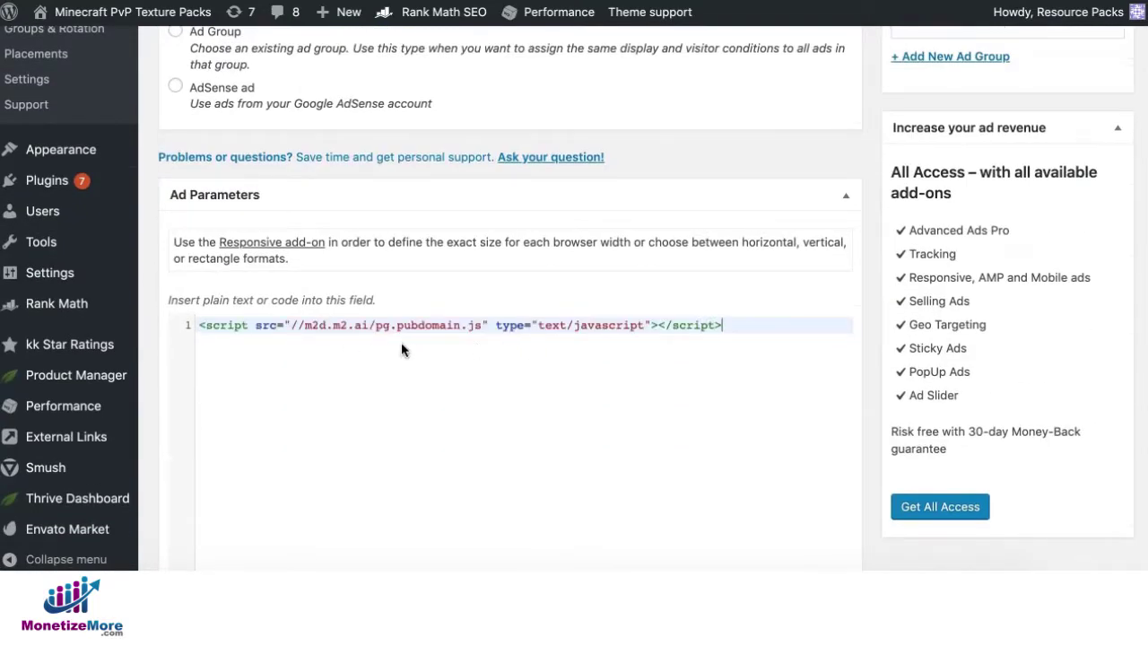
Publish the 'TC script' ad, then select the end of line 68 in the notes.
scroll(628, 364, down, 12)
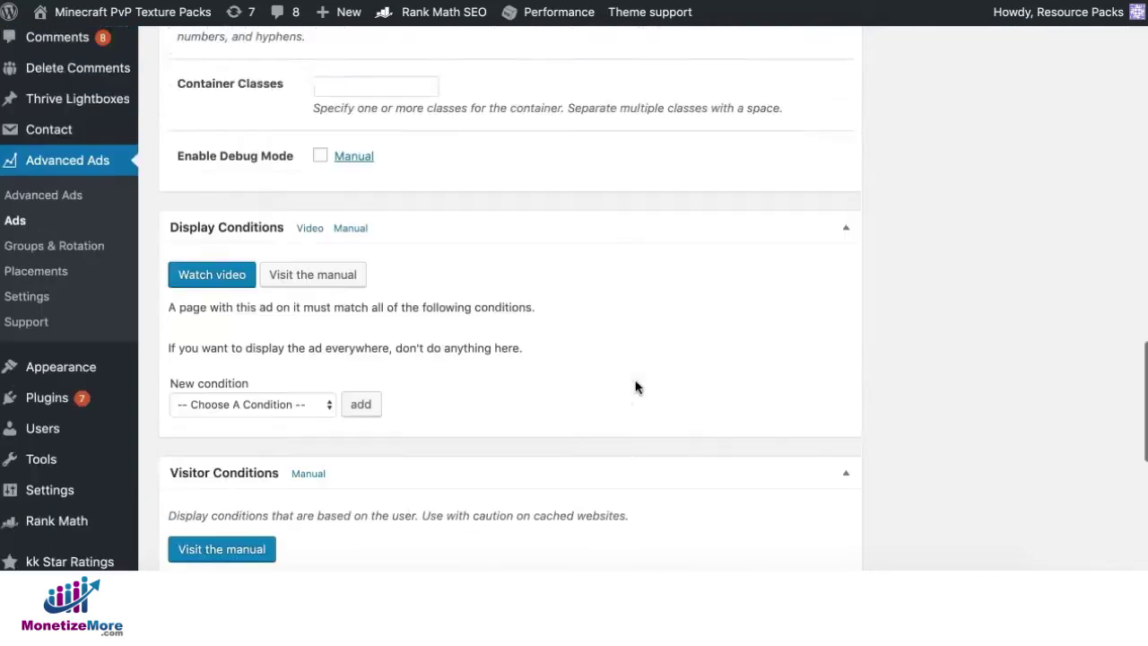
scroll(635, 386, up, 15)
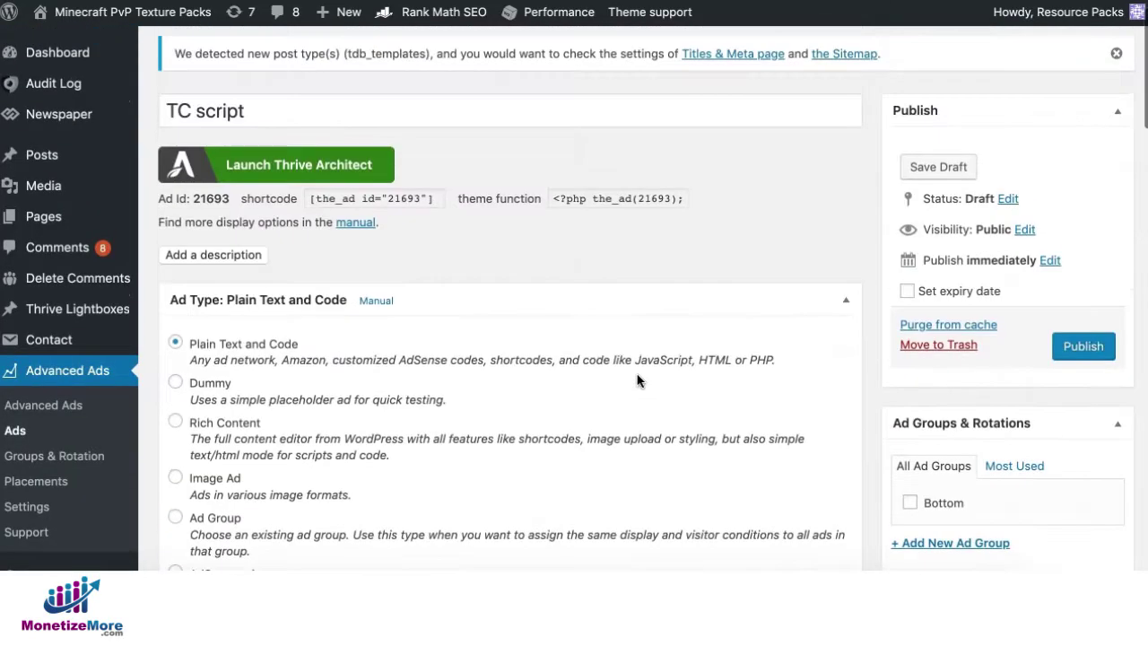
scroll(637, 381, down, 12)
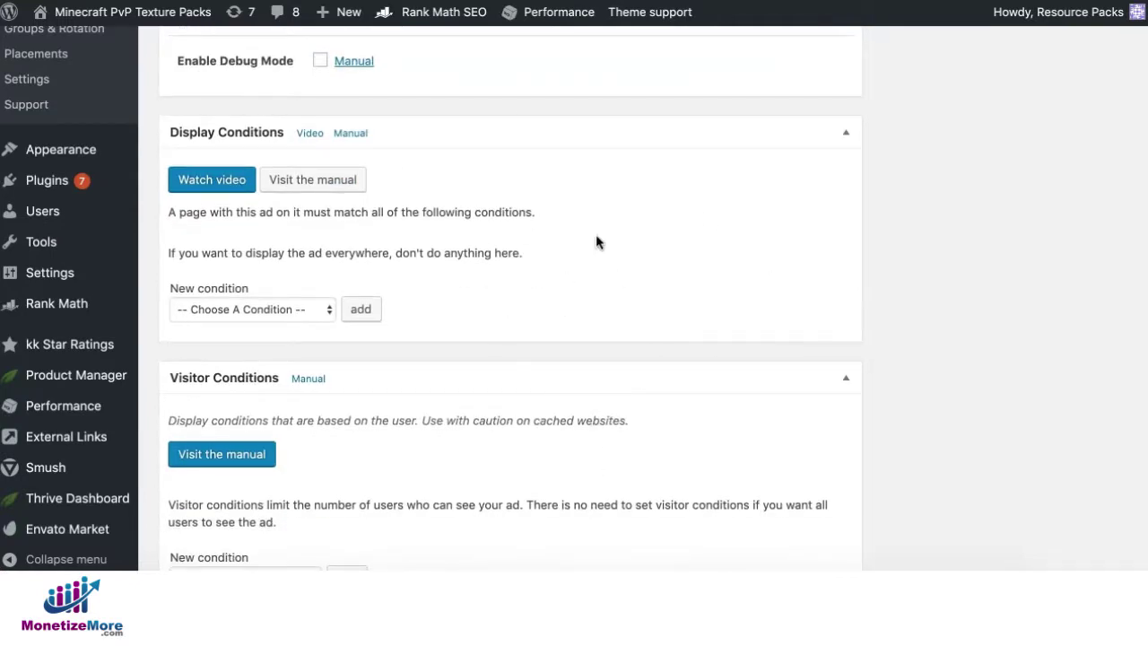
scroll(861, 296, up, 10)
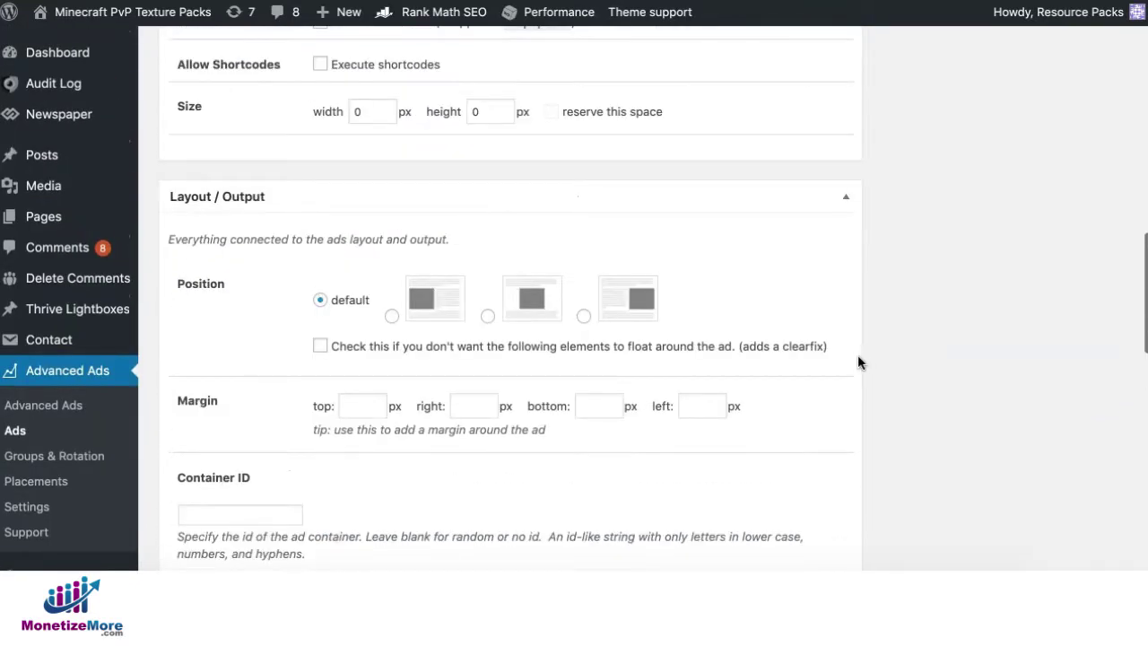
scroll(825, 361, up, 5)
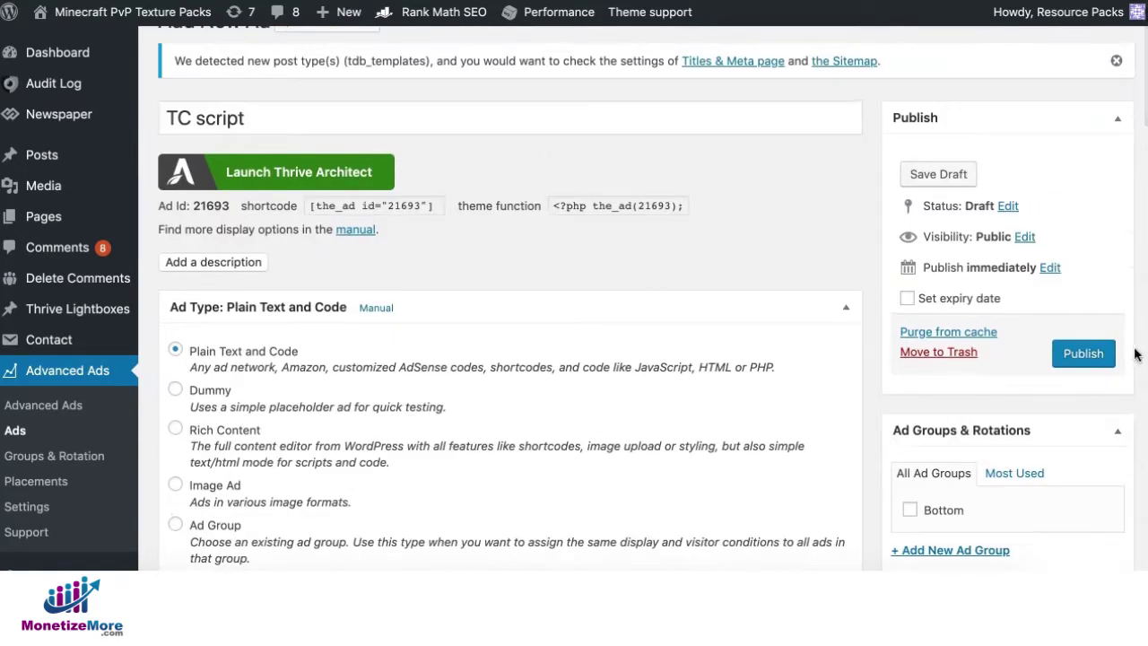
click(1083, 354)
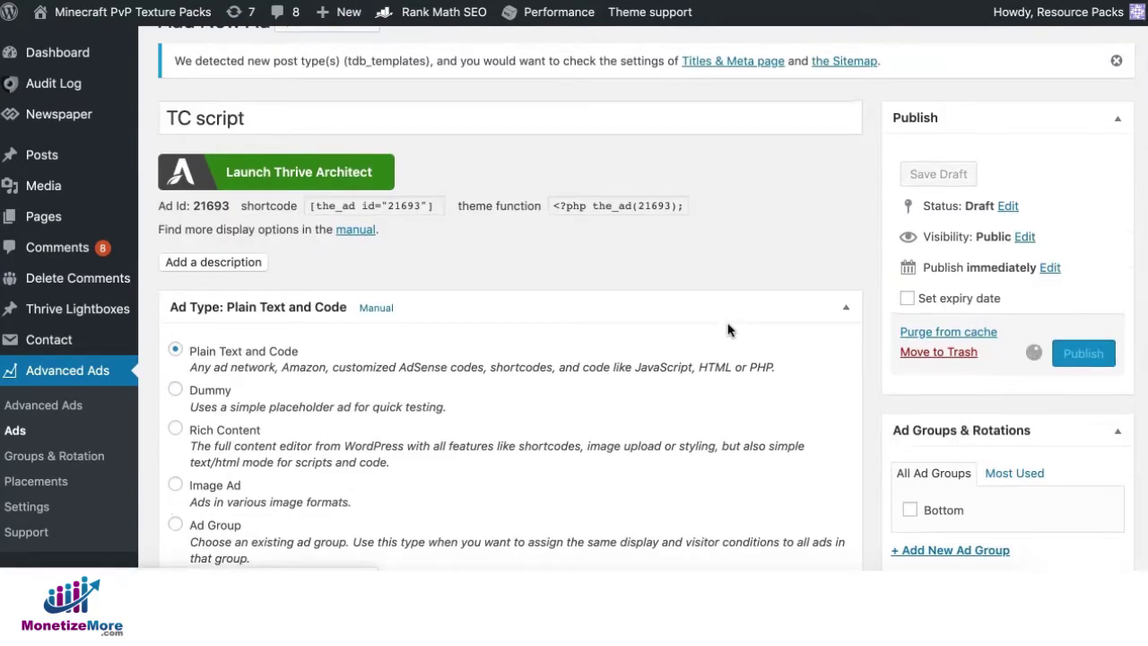
scroll(730, 372, down, 3)
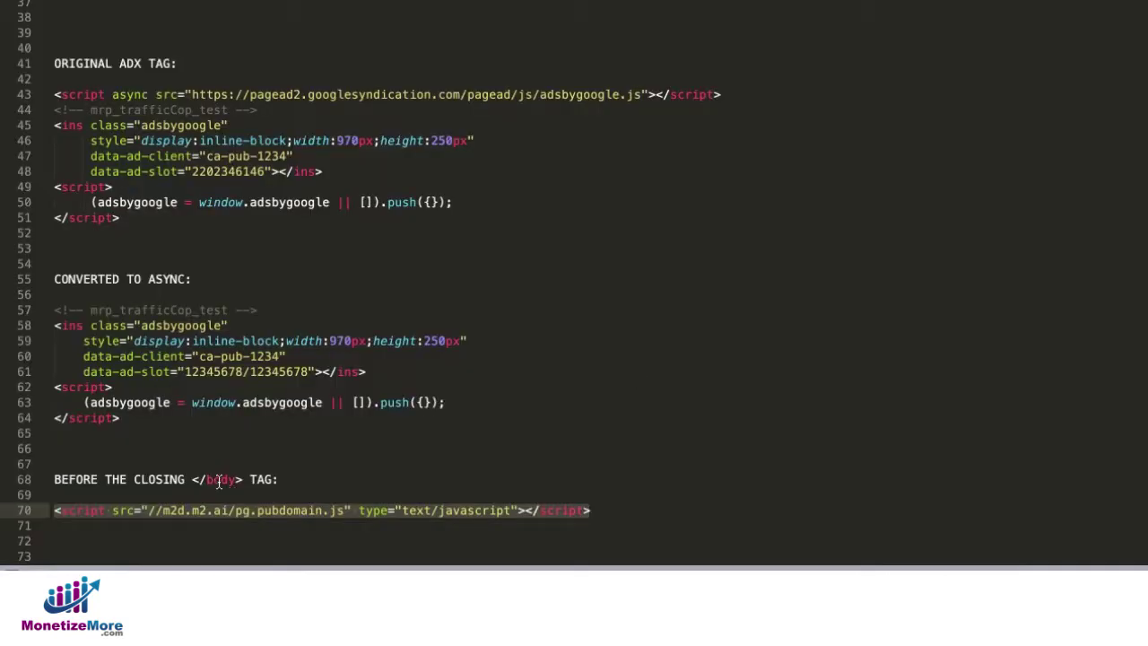
drag(152, 482, 282, 481)
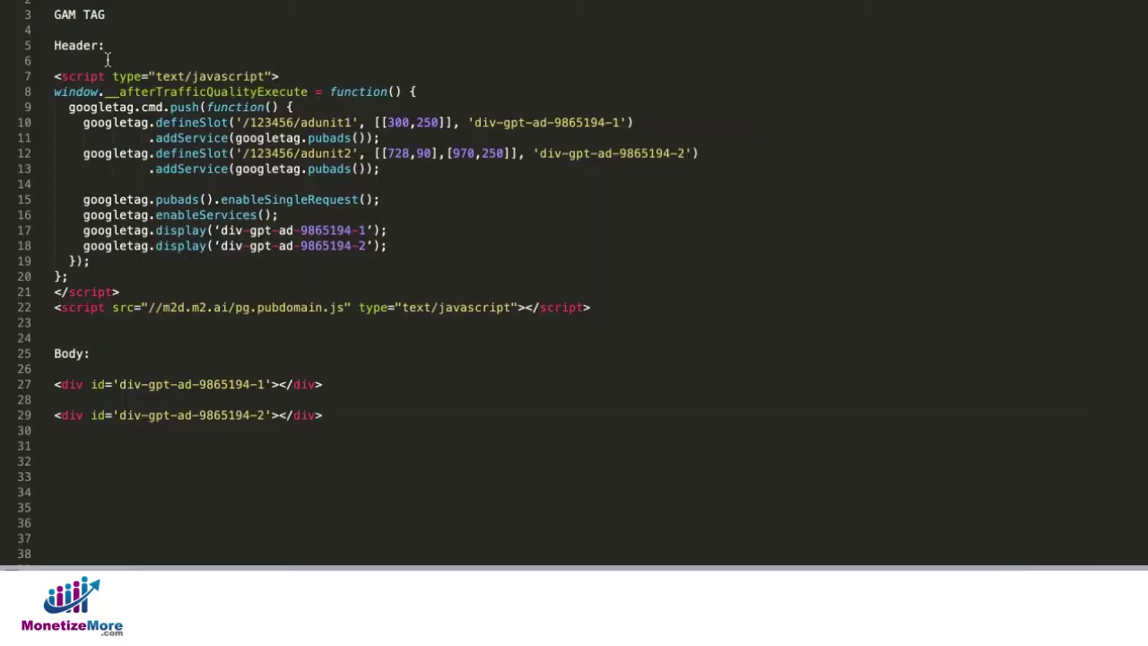
Copy the GAM header script (lines 7–22) into a new ad titled 'GAM header'.
drag(54, 77, 591, 307)
key(ctrl+c)
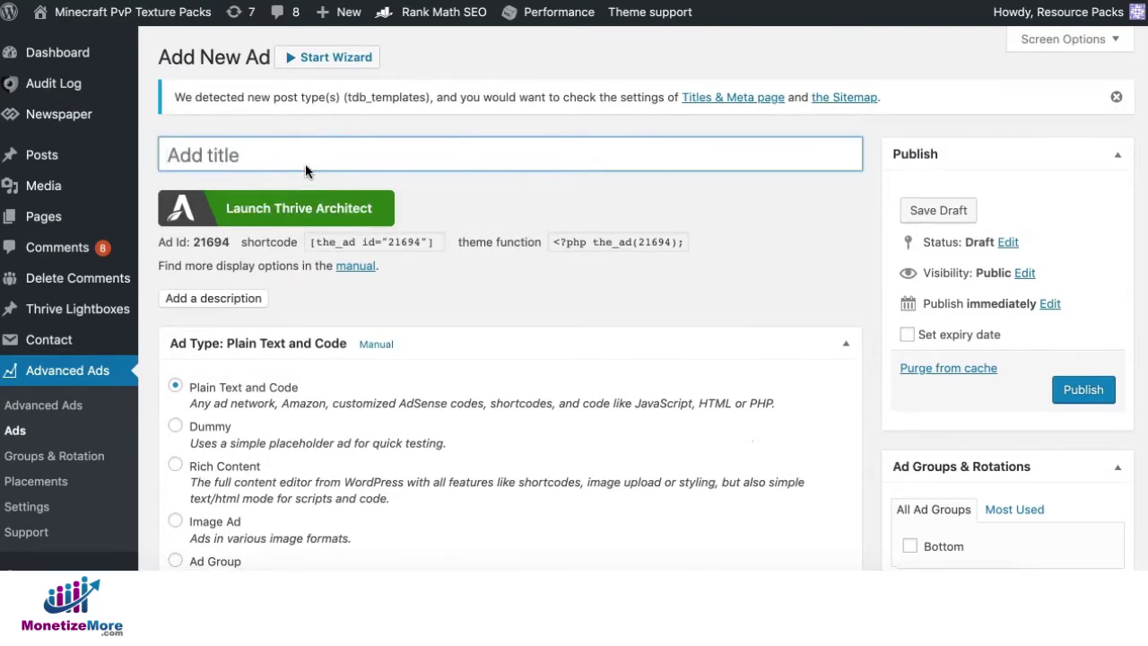
text(GAM header)
scroll(421, 230, down, 3)
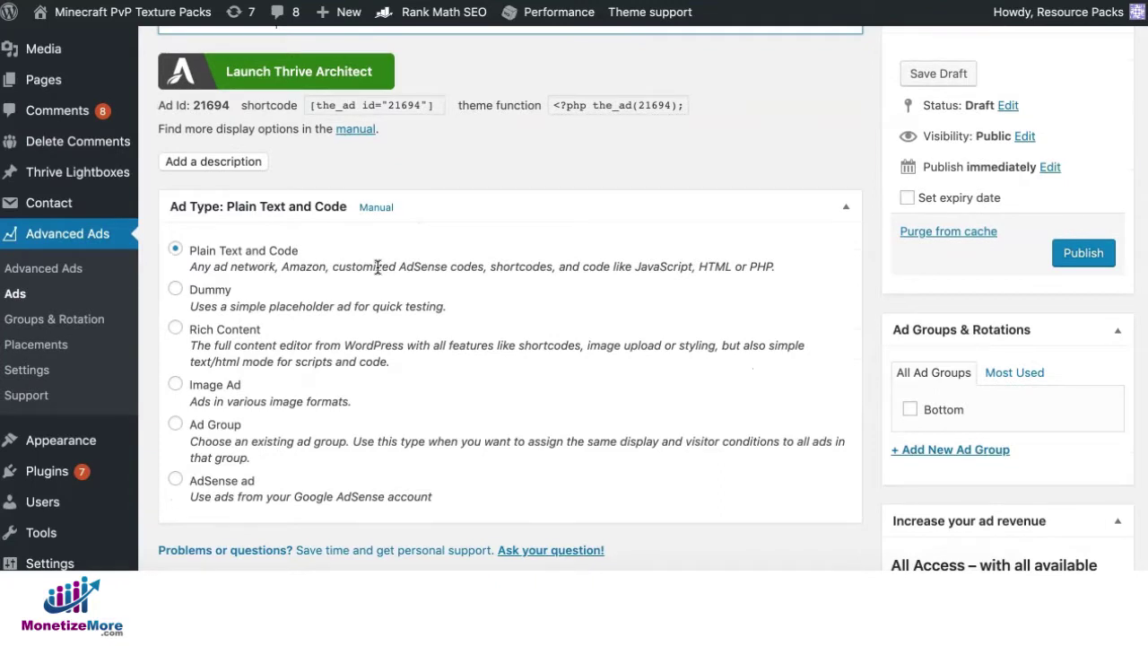
scroll(380, 267, down, 6)
click(356, 415)
key(ctrl+v)
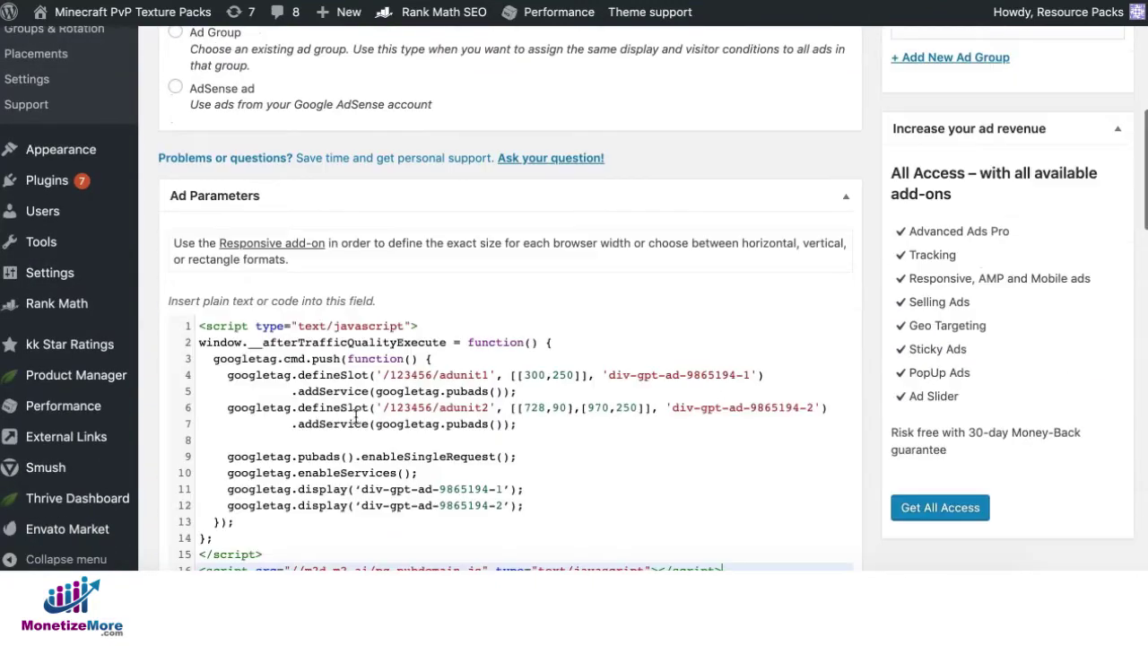
scroll(356, 404, down, 4)
scroll(482, 404, down, 10)
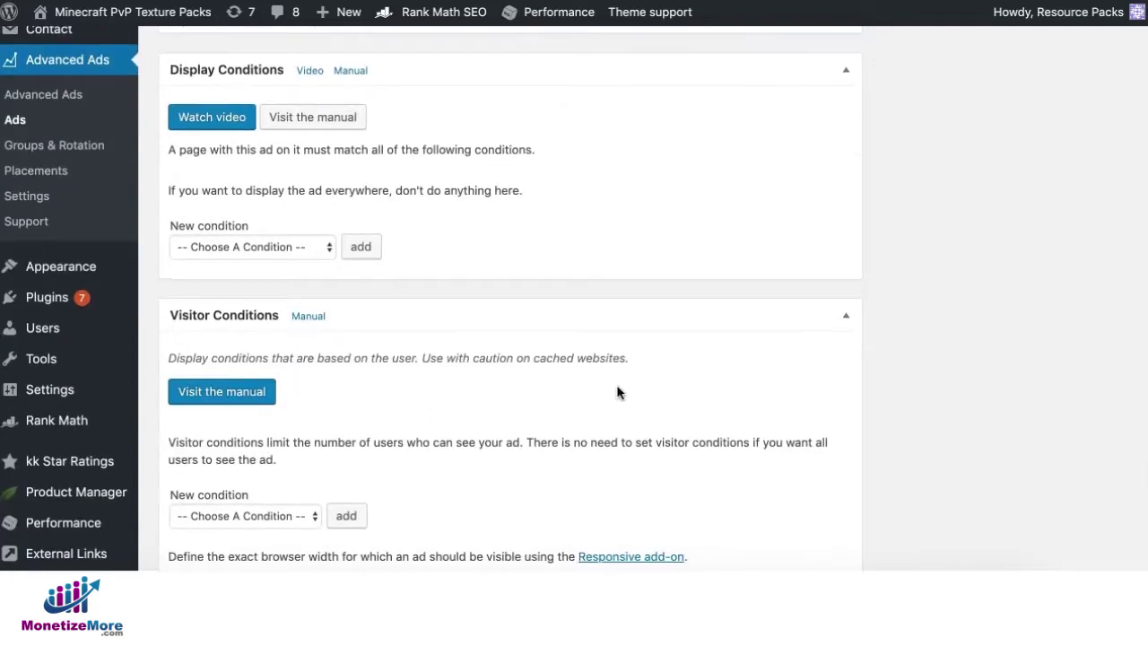
scroll(618, 388, up, 20)
scroll(618, 388, up, 2)
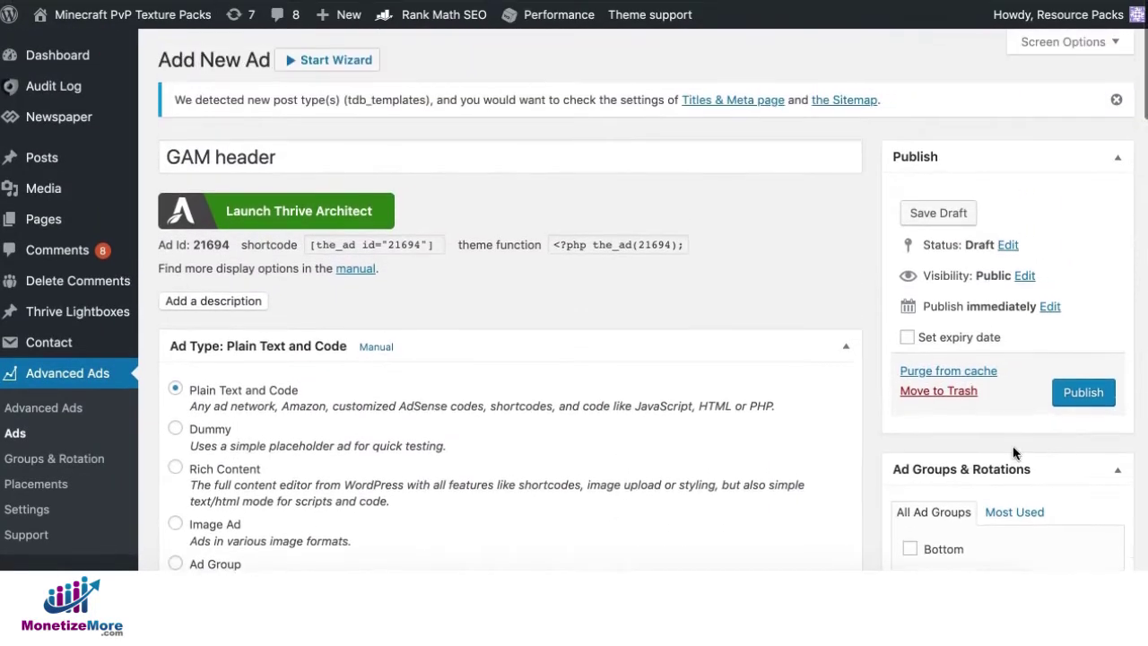
Publish the 'GAM header' ad and select the first ad slot div on line 27.
click(1084, 389)
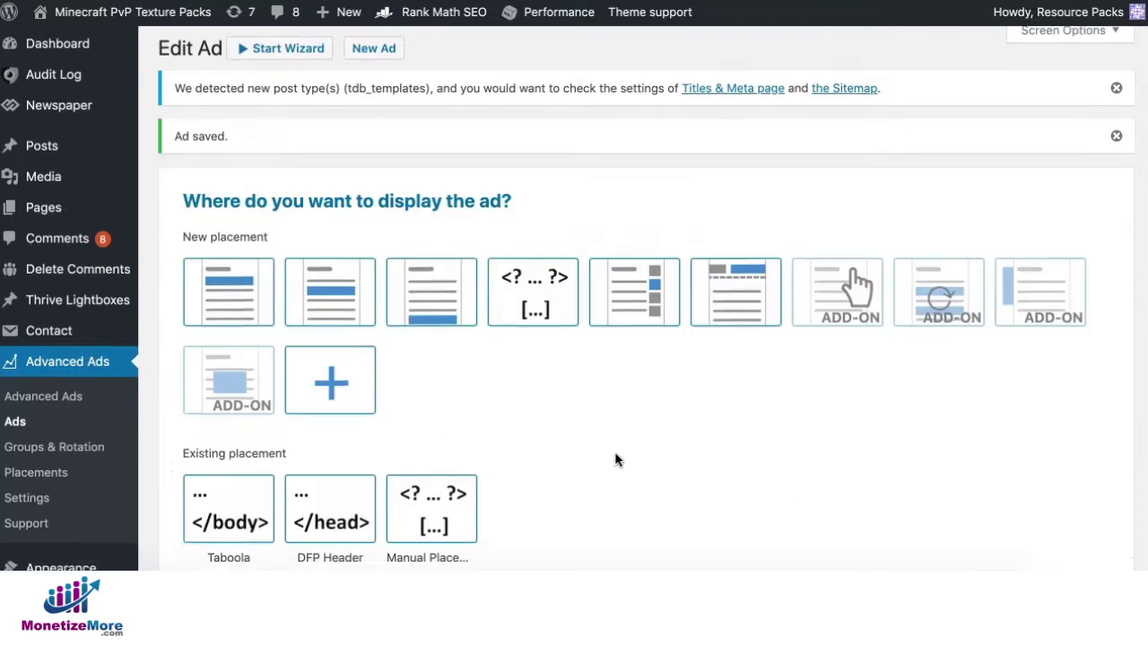
scroll(615, 454, down, 1)
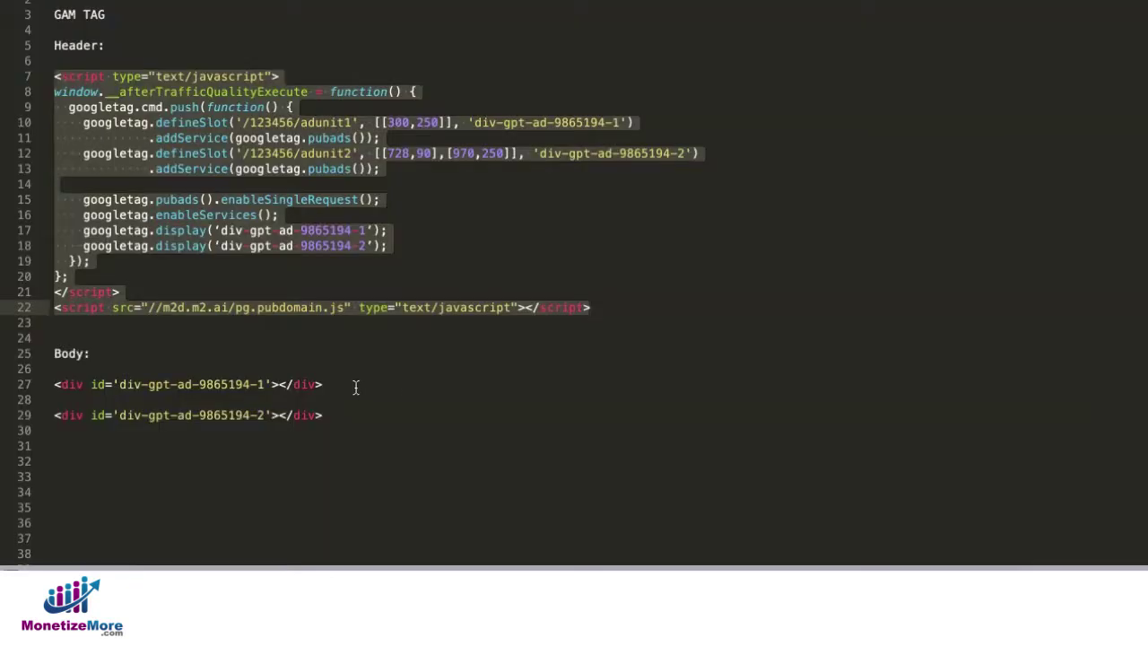
drag(355, 386, 49, 386)
key(ctrl+c)
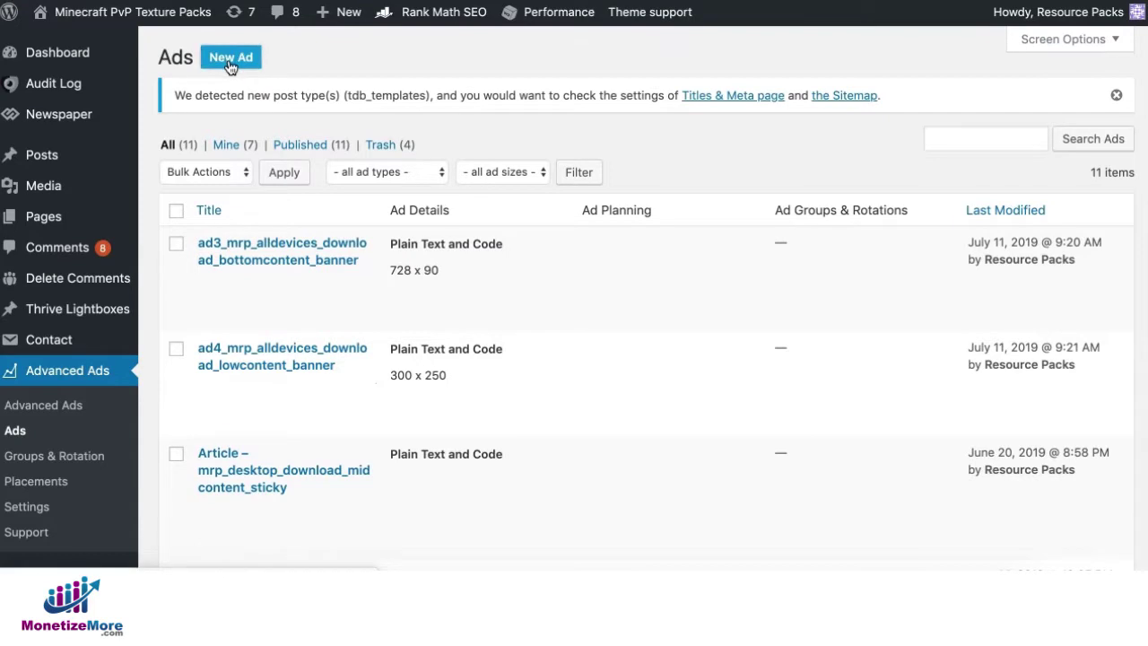
Create a new ad titled 'sidebar bottom unit' with the first ad slot div as its code.
click(230, 58)
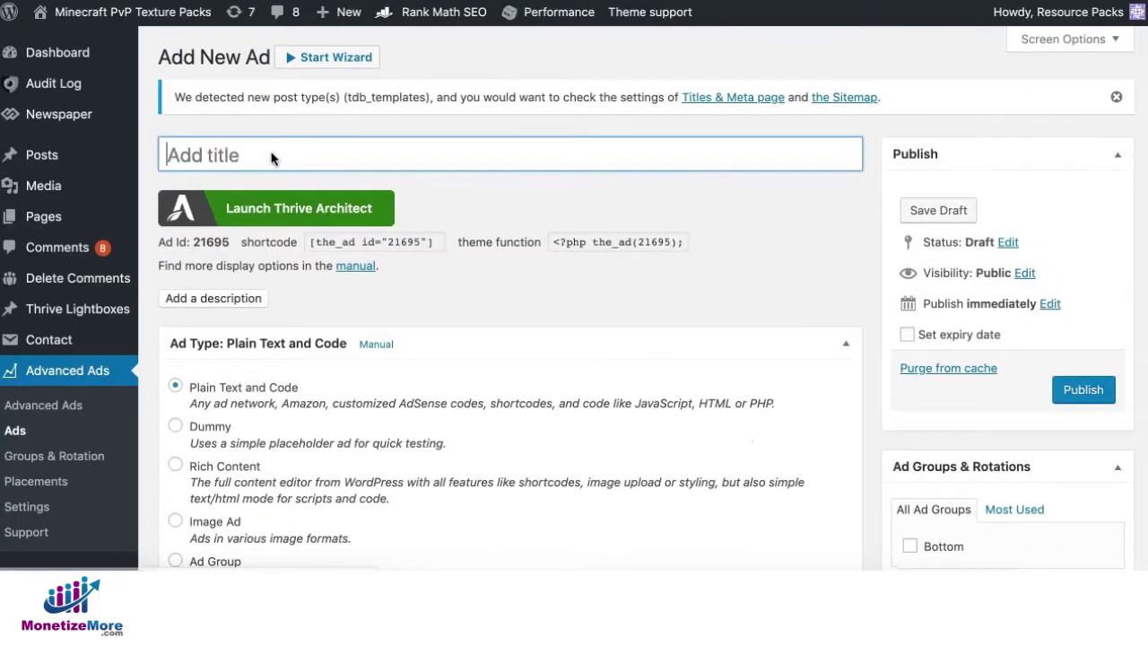
text(sidebar)
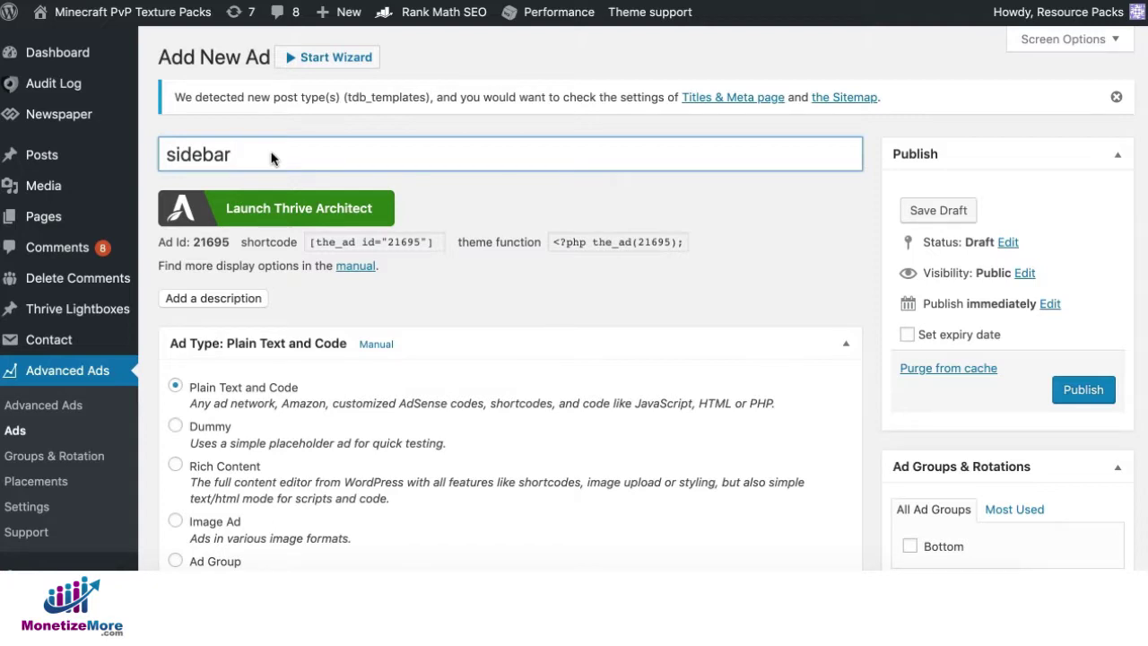
text( bottom unit)
scroll(371, 400, down, 6)
click(372, 404)
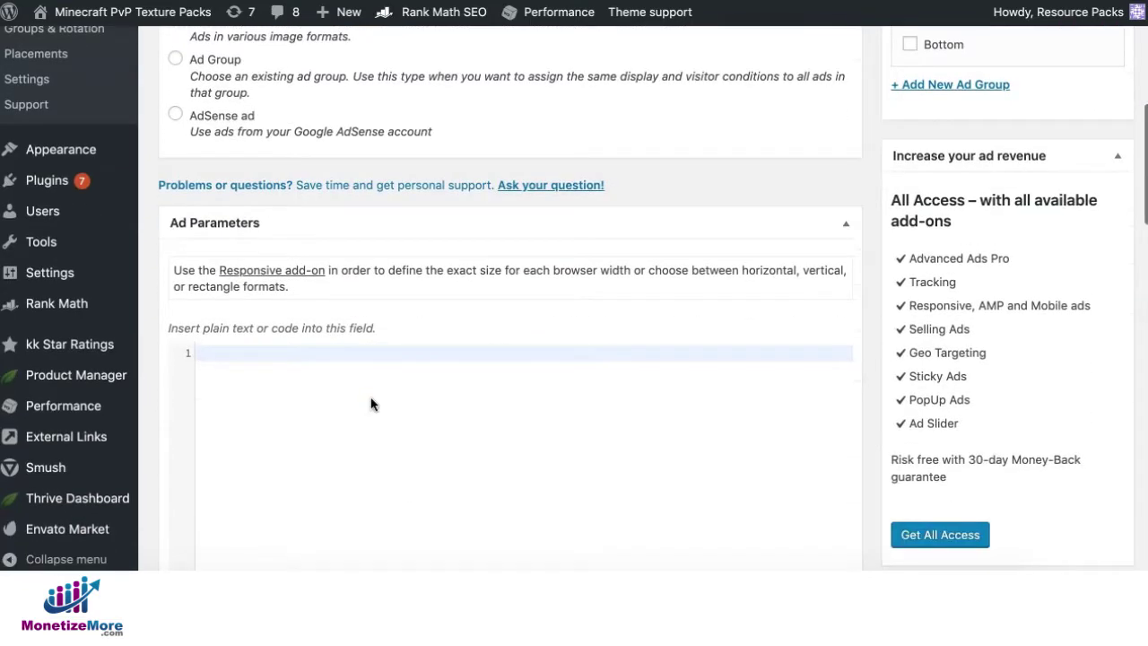
key(ctrl+v)
scroll(372, 402, down, 3)
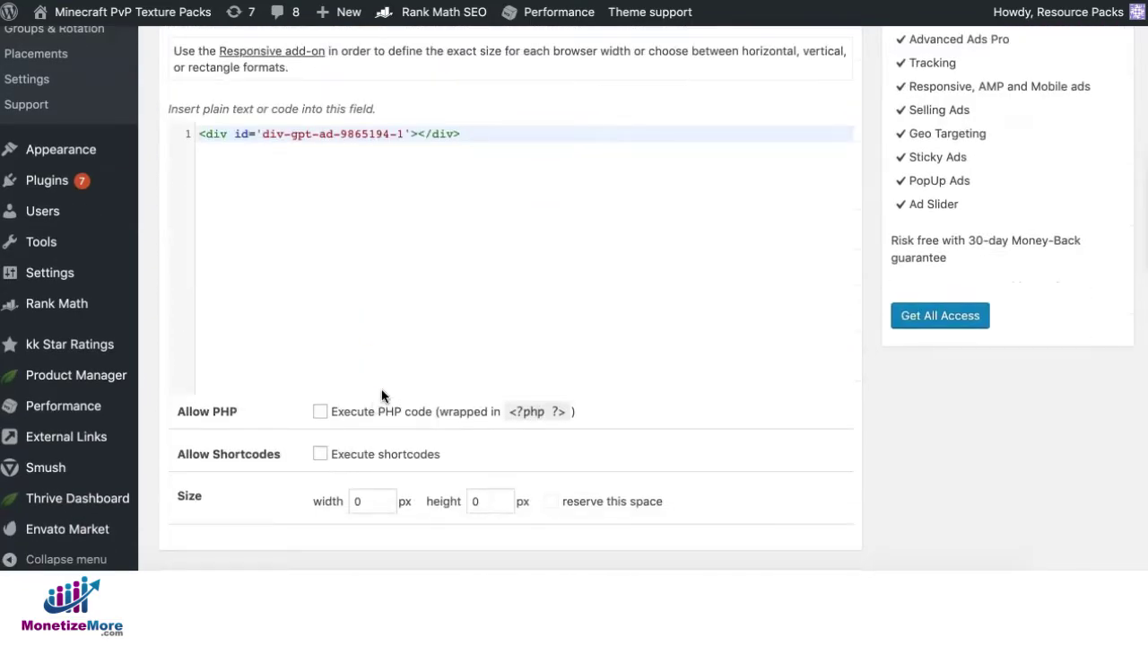
Review the width and height fields and publish the 'sidebar bottom unit' ad.
click(375, 501)
key(Tab)
scroll(627, 455, down, 15)
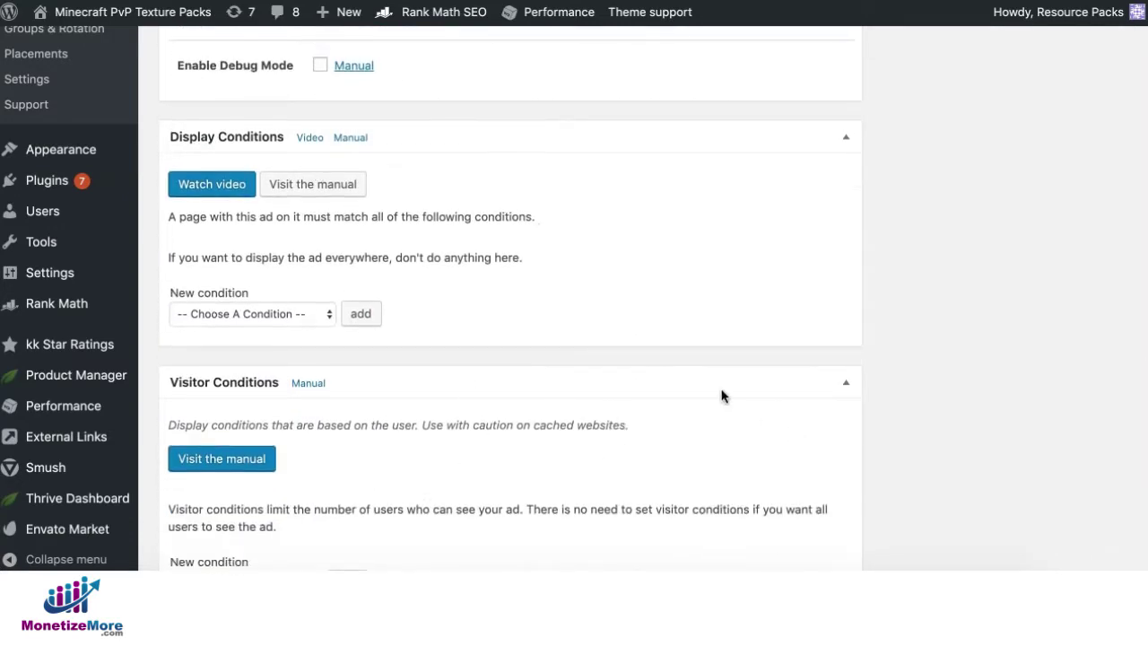
scroll(702, 376, up, 20)
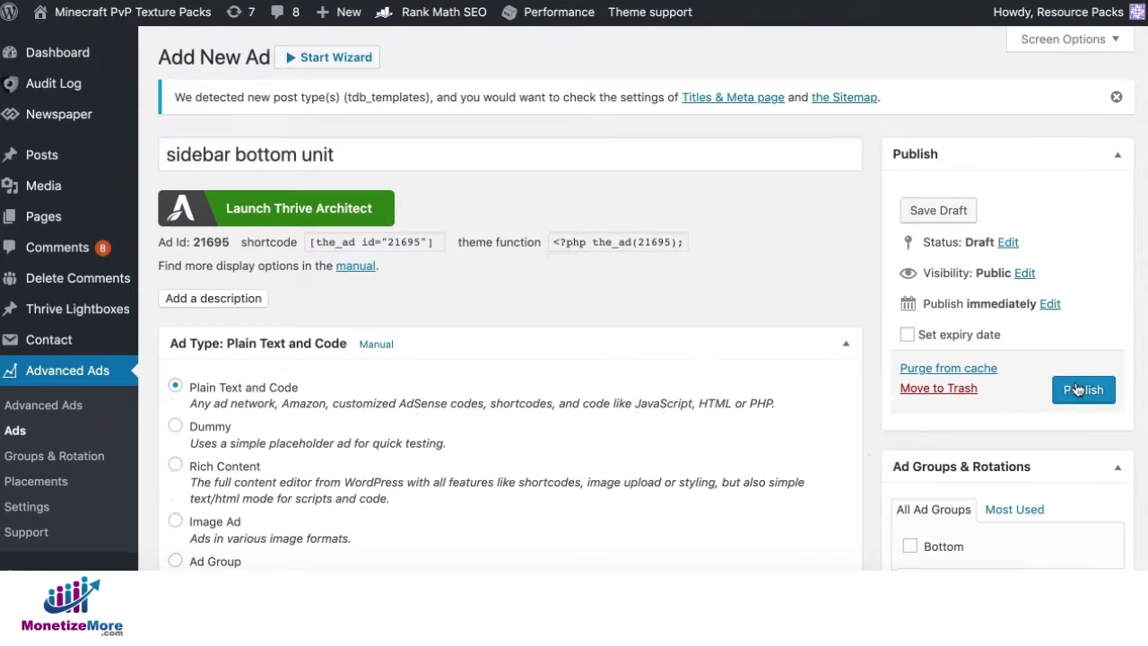
click(1084, 395)
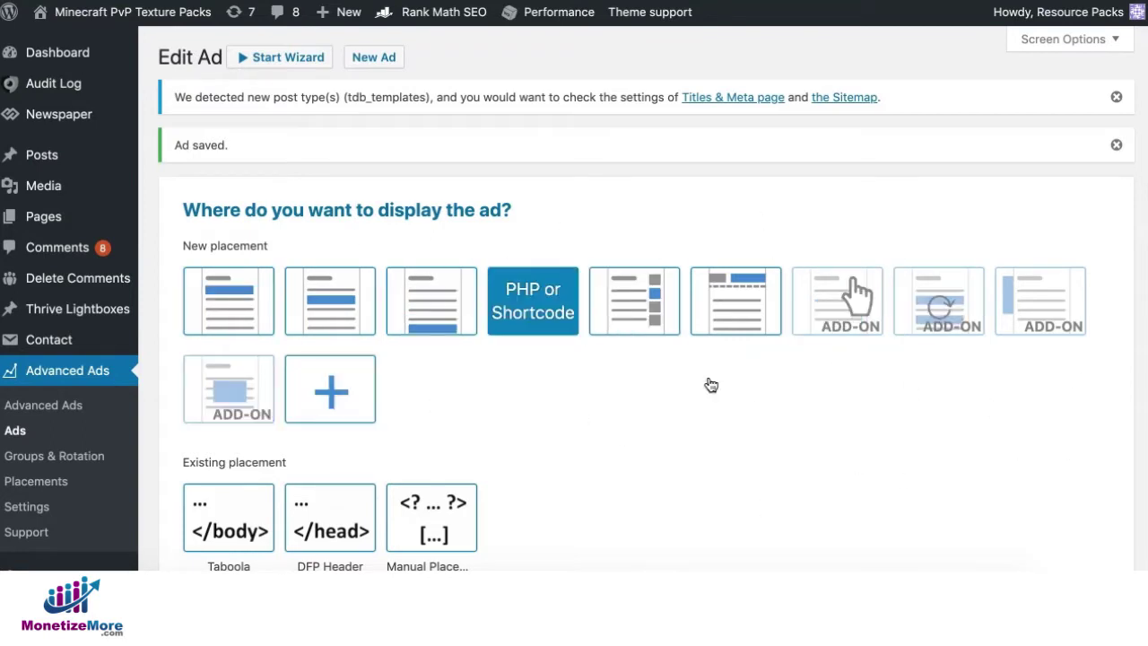
scroll(722, 427, down, 2)
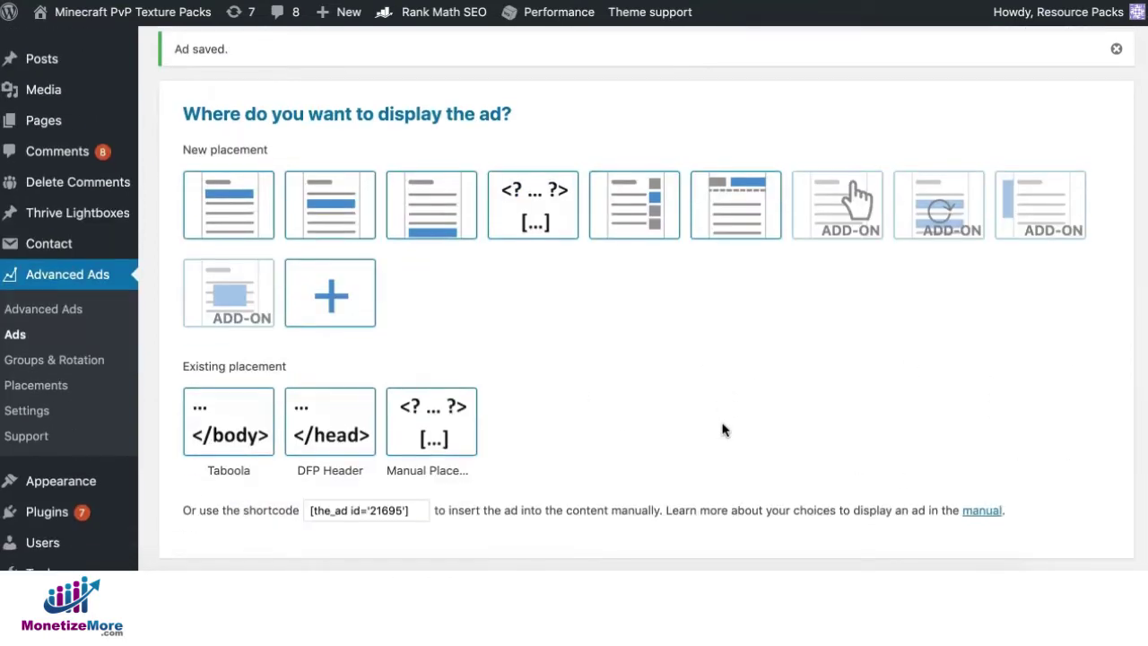
scroll(722, 428, up, 2)
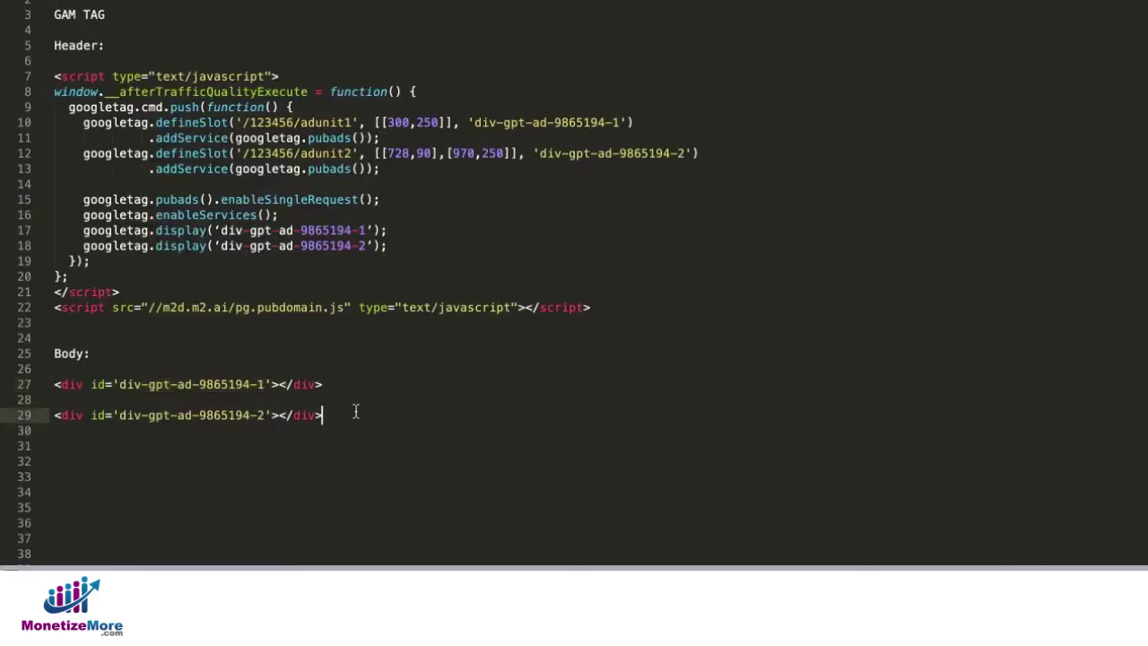
drag(356, 415, 45, 414)
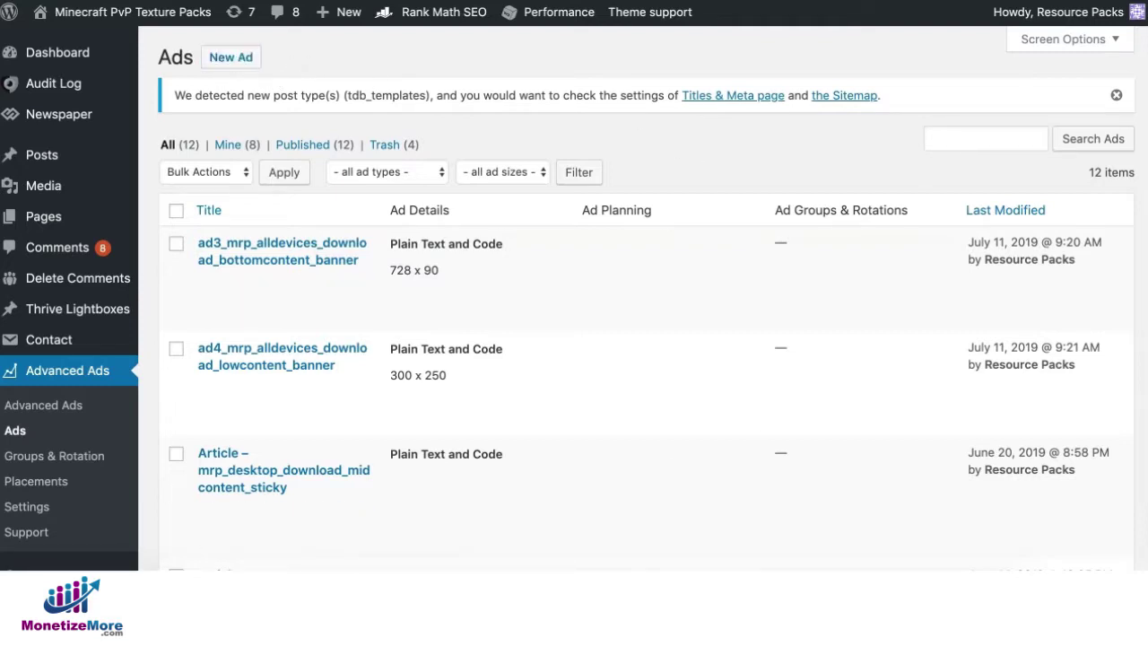
Open the Head & Footer Code settings page and place the cursor in the Site-wide Head Code box.
scroll(358, 359, down, 5)
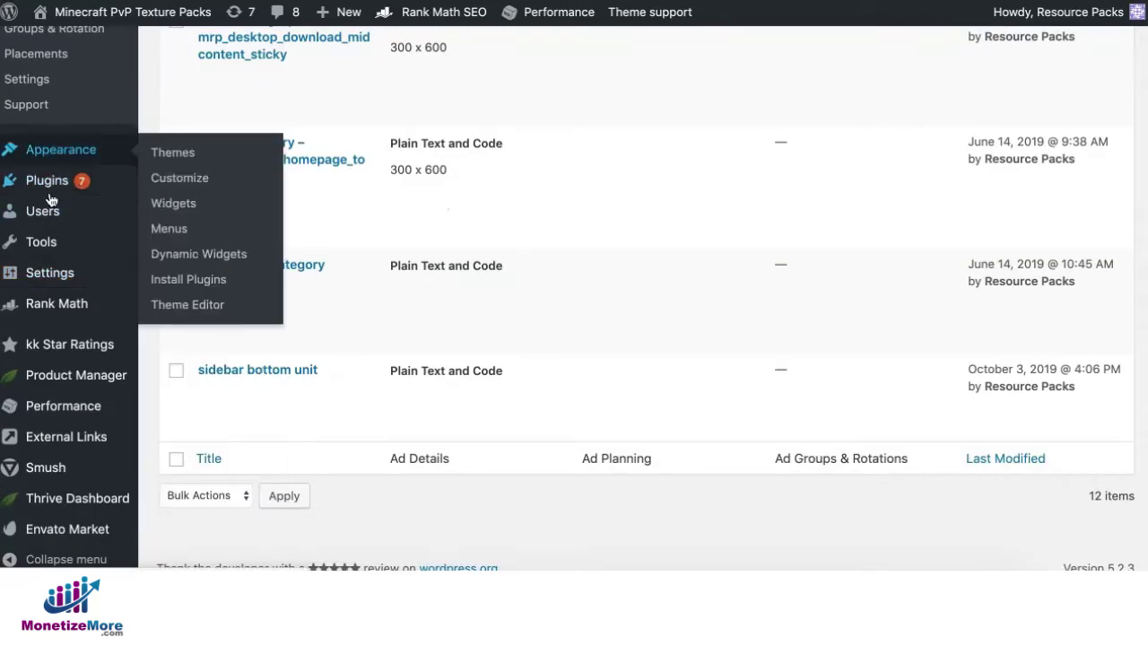
mouse_move(45, 281)
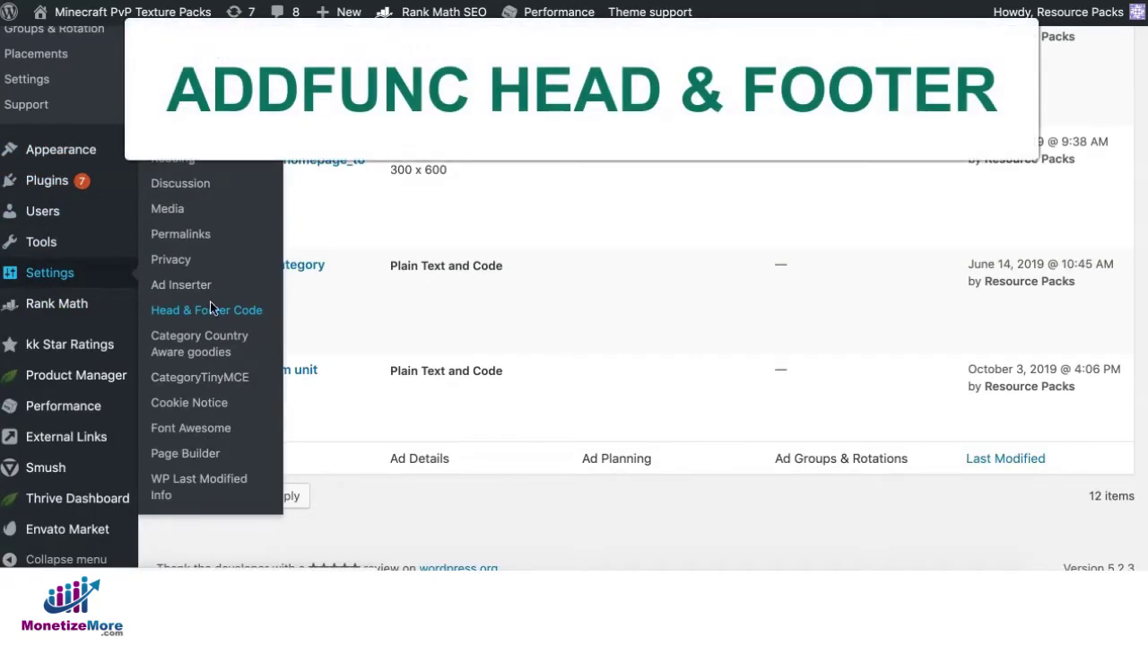
click(209, 312)
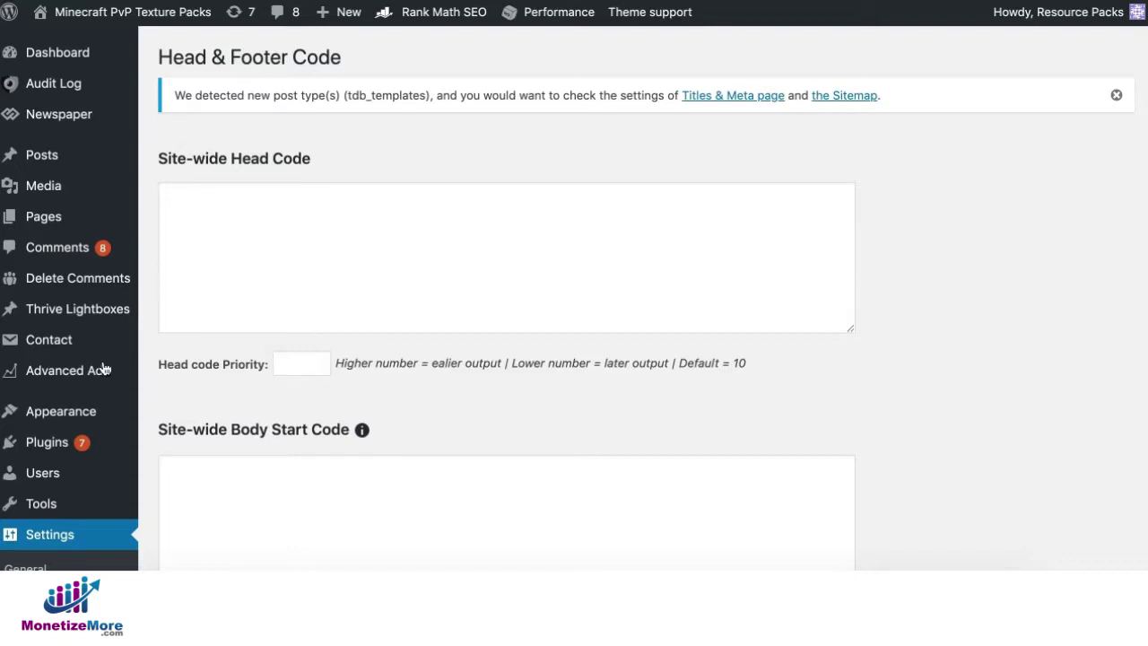
click(224, 242)
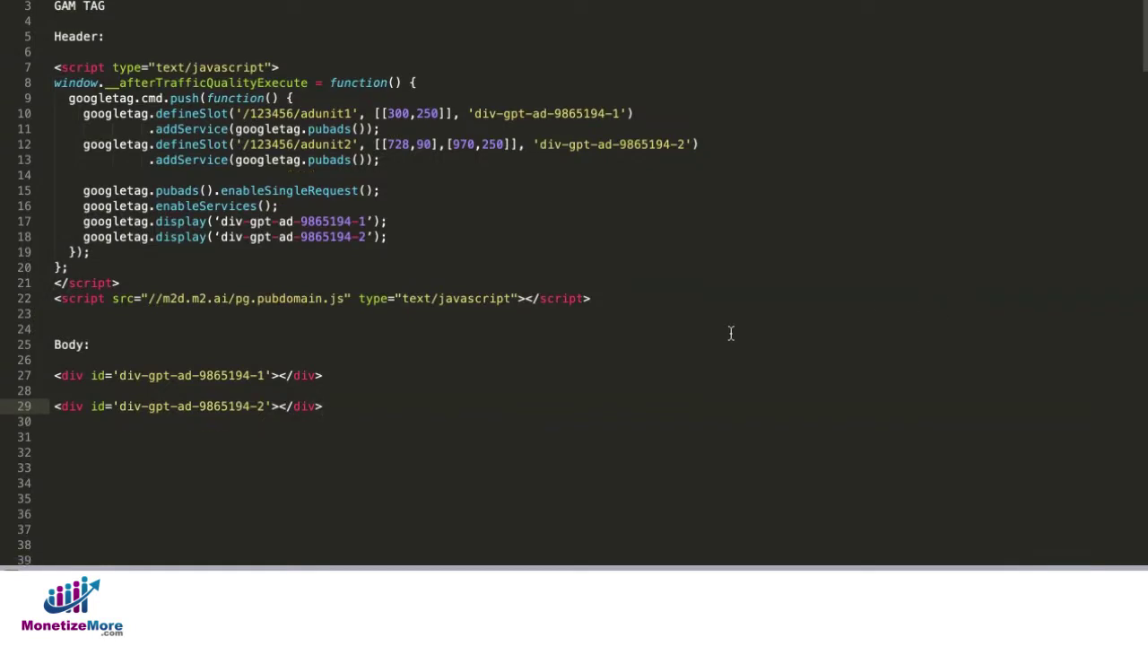
Paste the line 70 pubdomain.js script tag into Site-wide Footer Code, then select ADX lines 57–64.
scroll(730, 332, down, 10)
scroll(729, 332, down, 3)
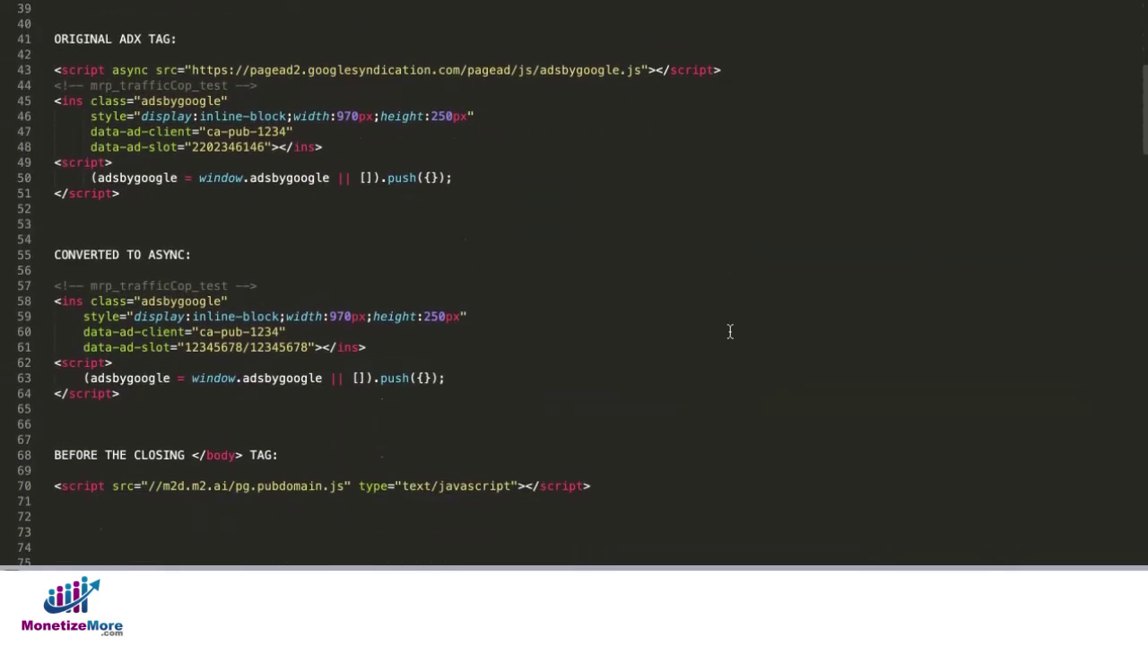
drag(642, 484, 54, 485)
key(ctrl+c)
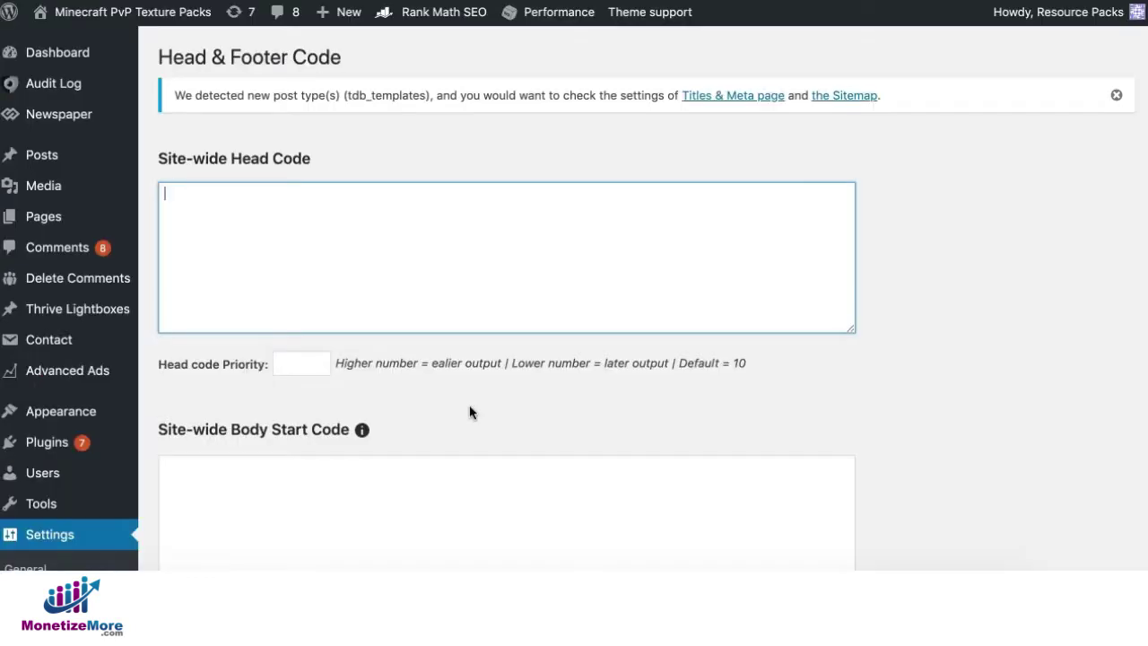
scroll(449, 415, down, 5)
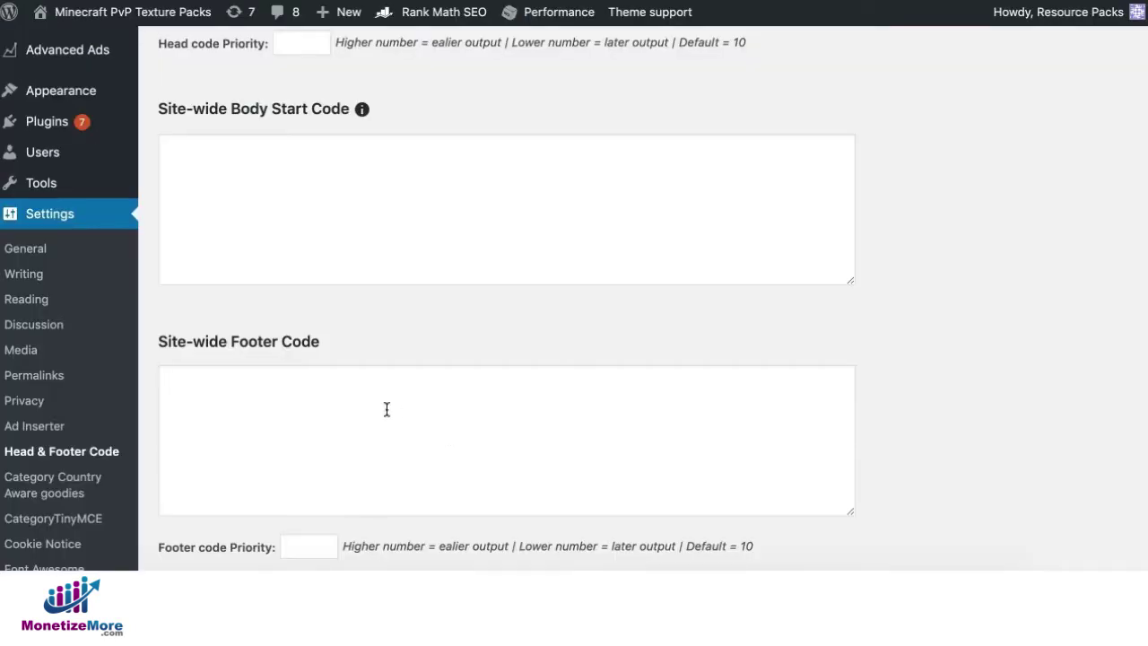
click(387, 409)
key(ctrl+v)
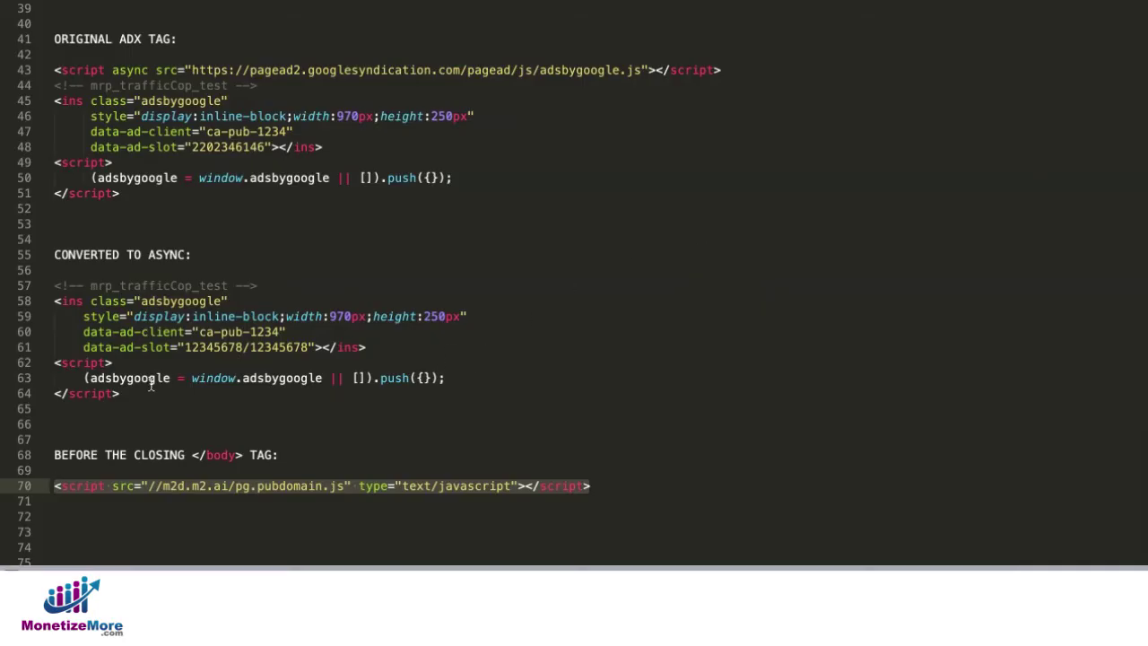
drag(150, 388, 45, 285)
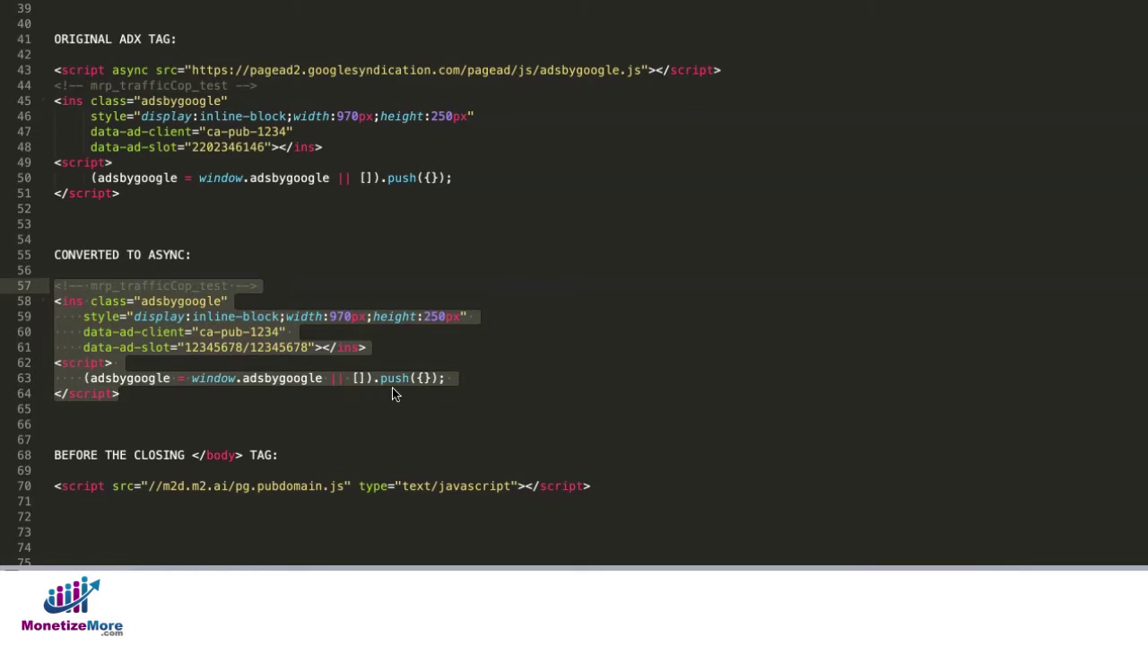
Paste the GAM header script block from lines 7–22 into the Site-wide Head Code box.
scroll(543, 352, up, 3)
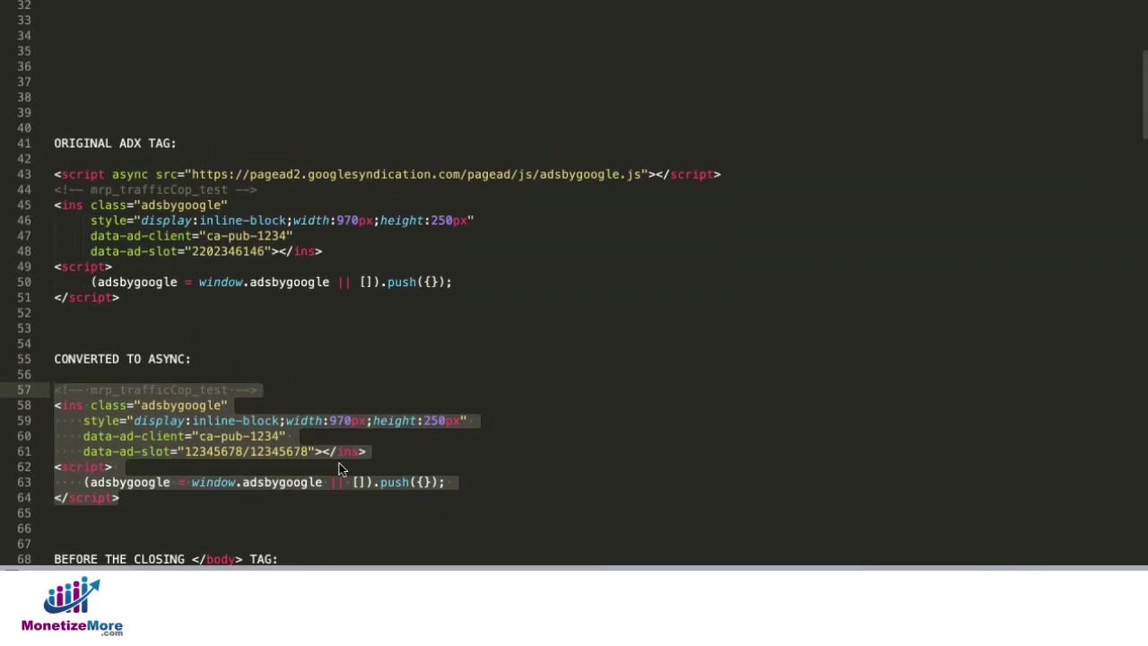
scroll(583, 447, down, 4)
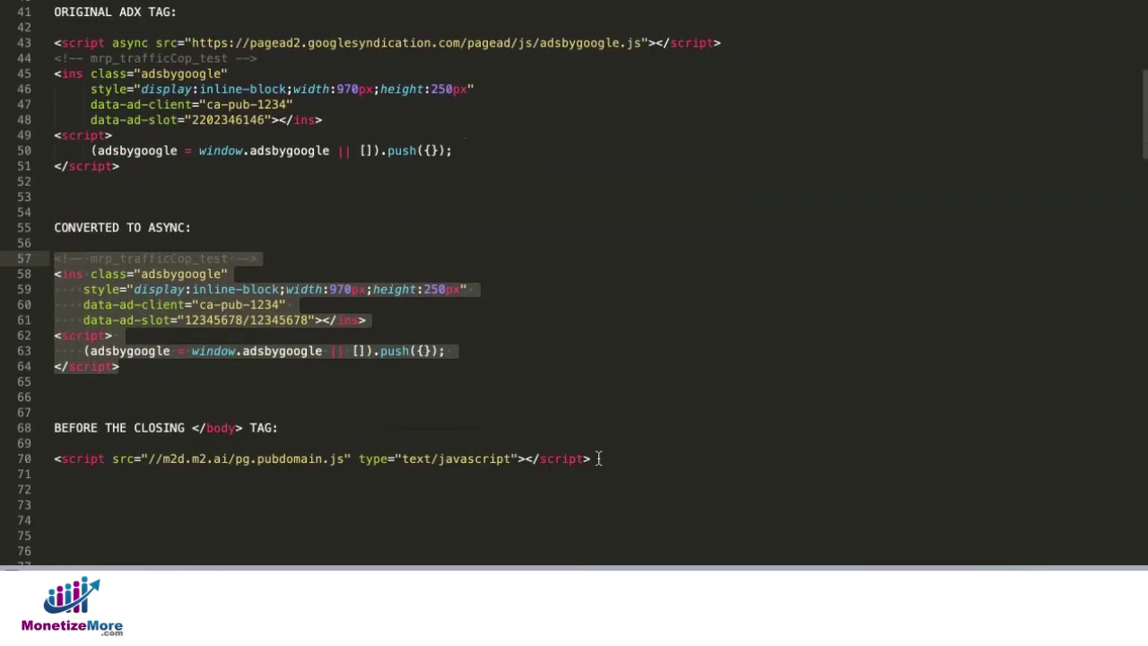
drag(599, 458, 52, 459)
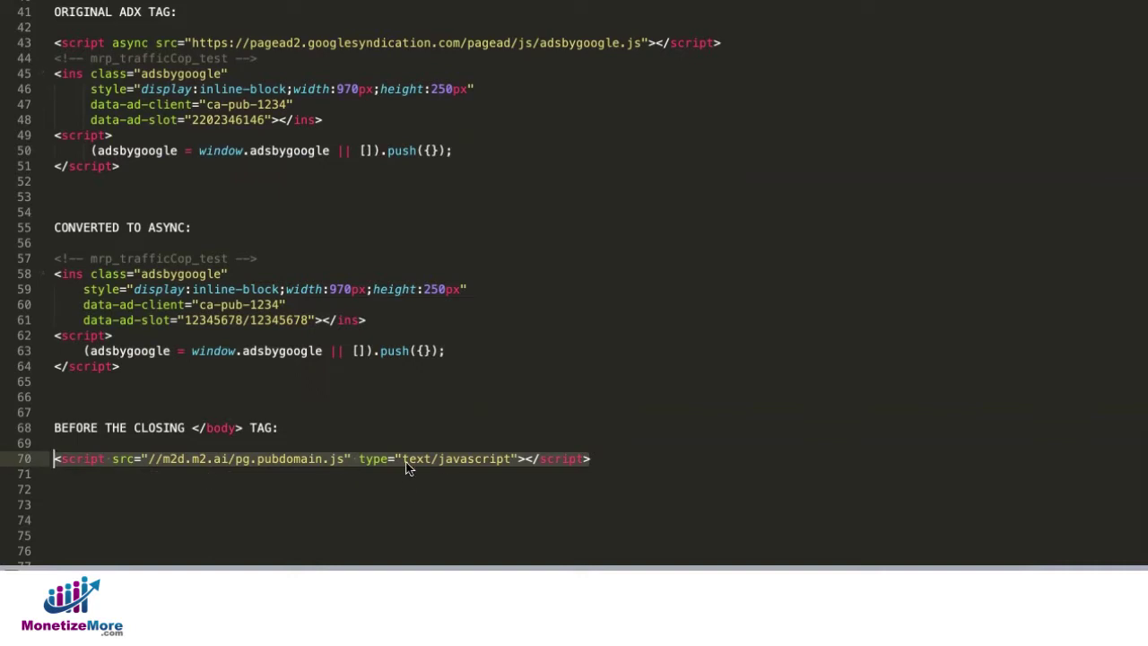
scroll(403, 453, up, 10)
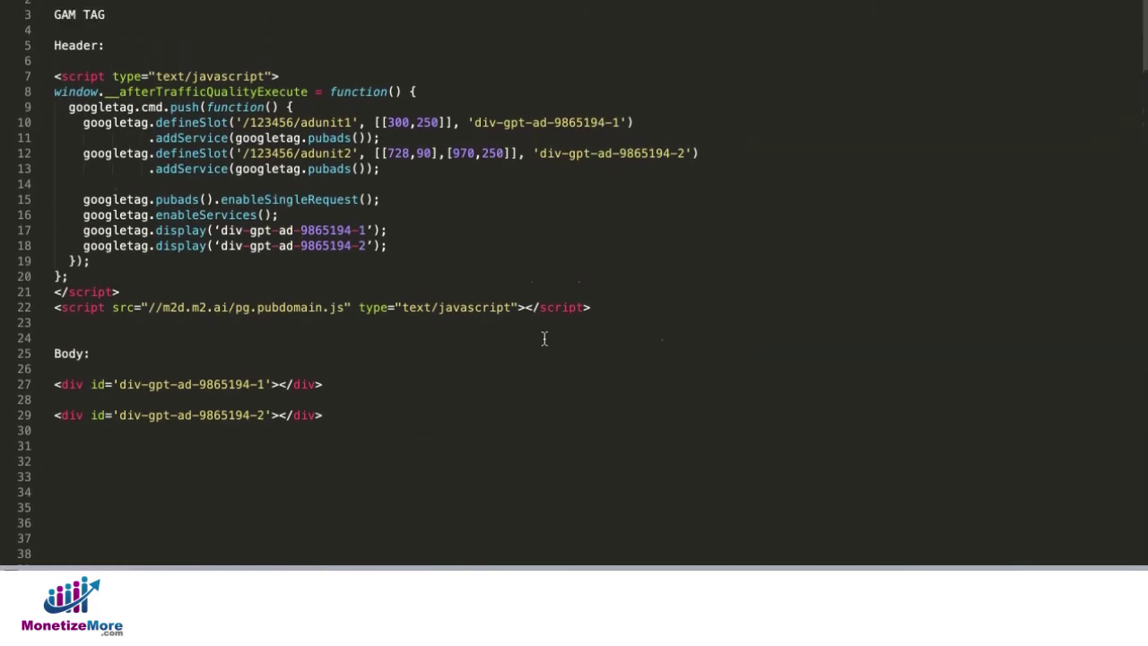
drag(613, 308, 51, 76)
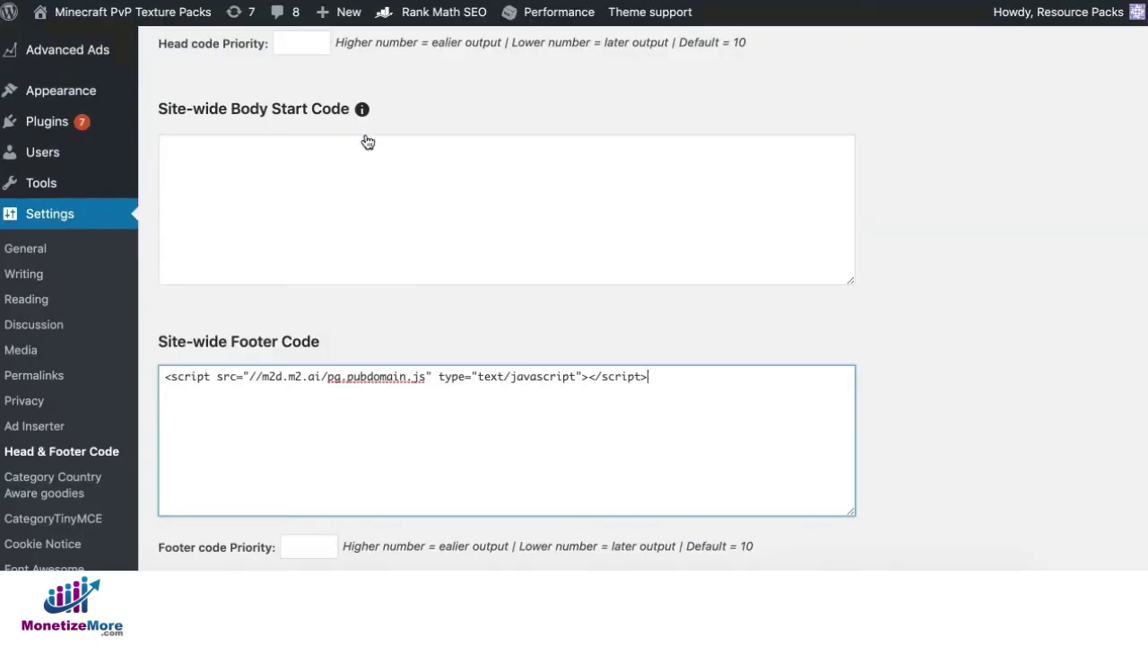
scroll(368, 142, up, 5)
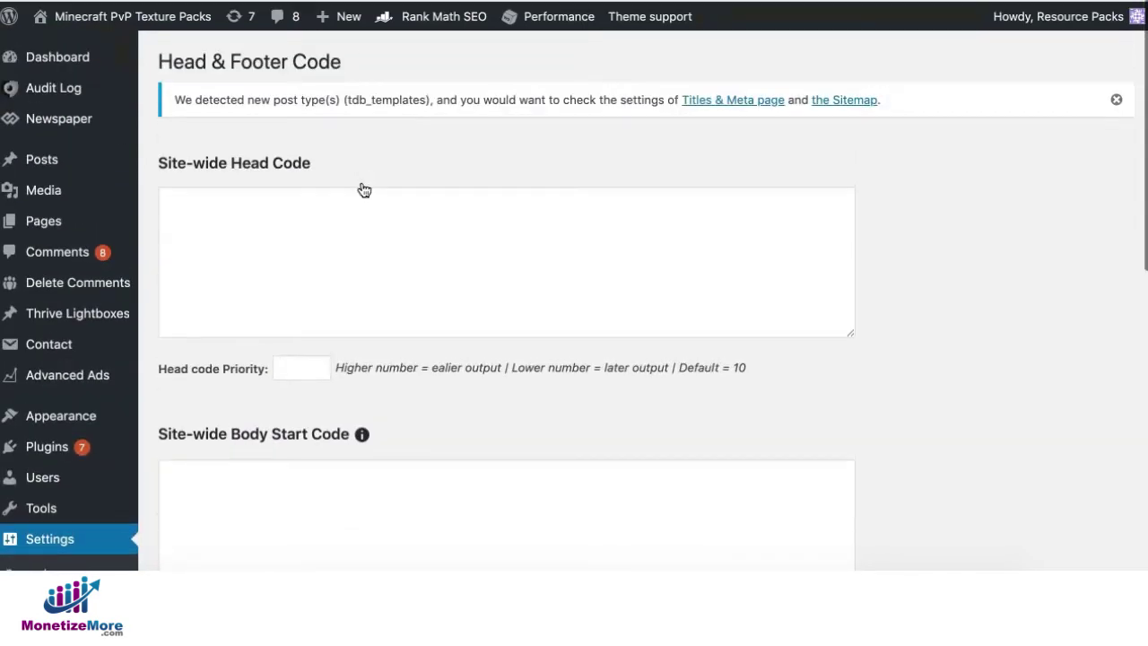
click(359, 218)
key(ctrl+v)
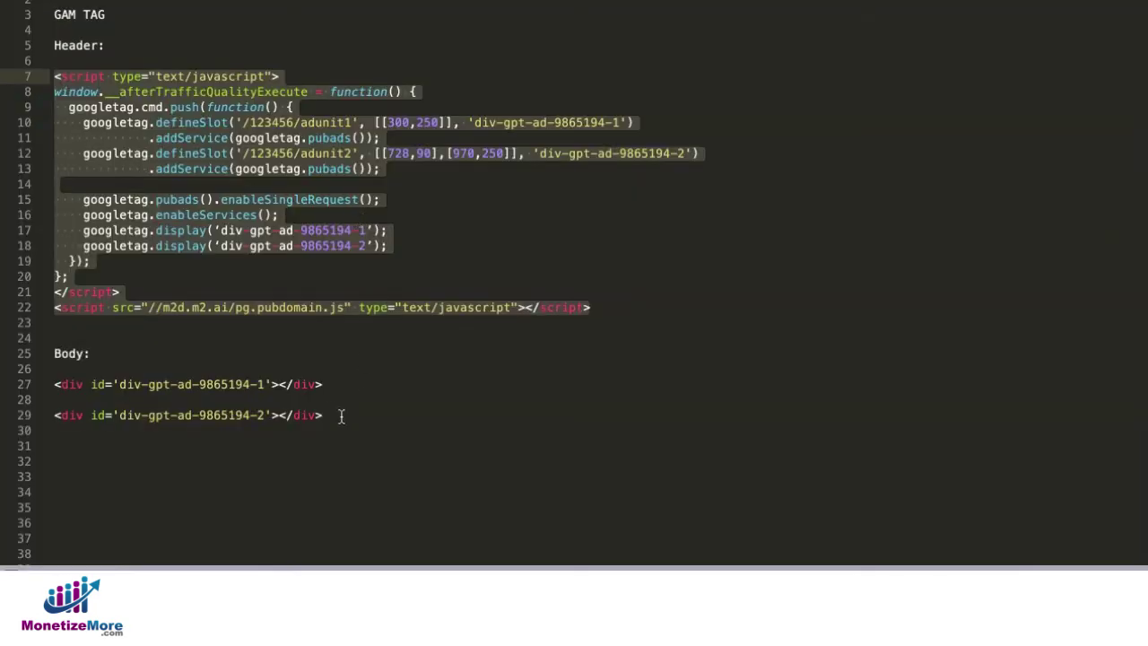
Select the ad slot div tags on lines 27 and 29 in the code editor.
drag(341, 415, 51, 413)
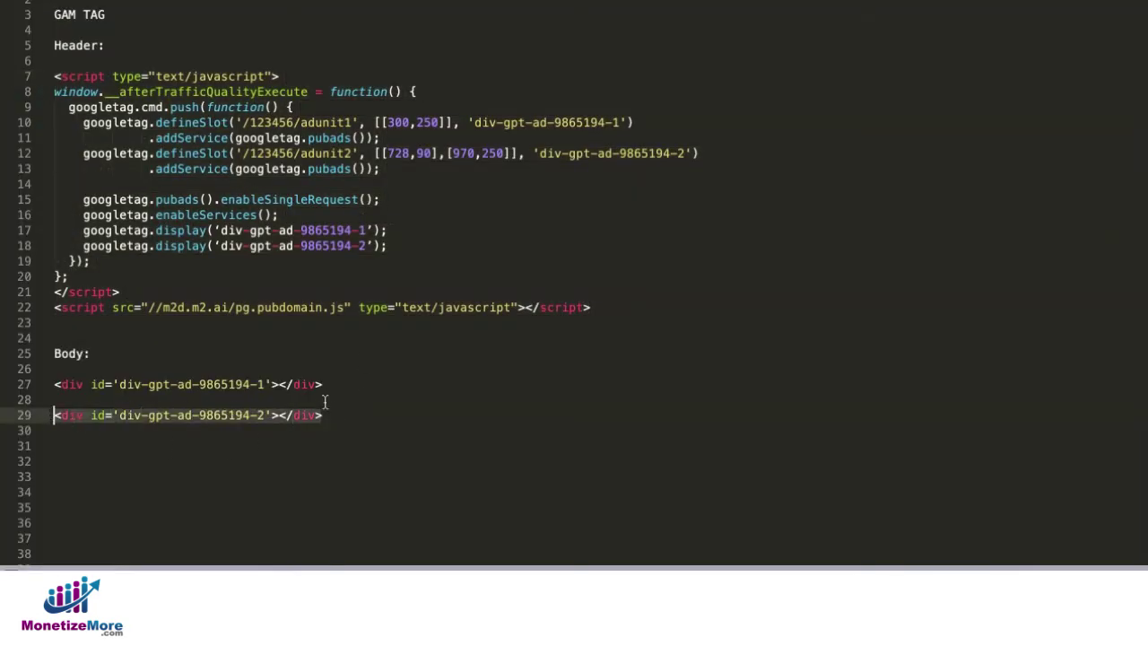
drag(324, 386, 28, 384)
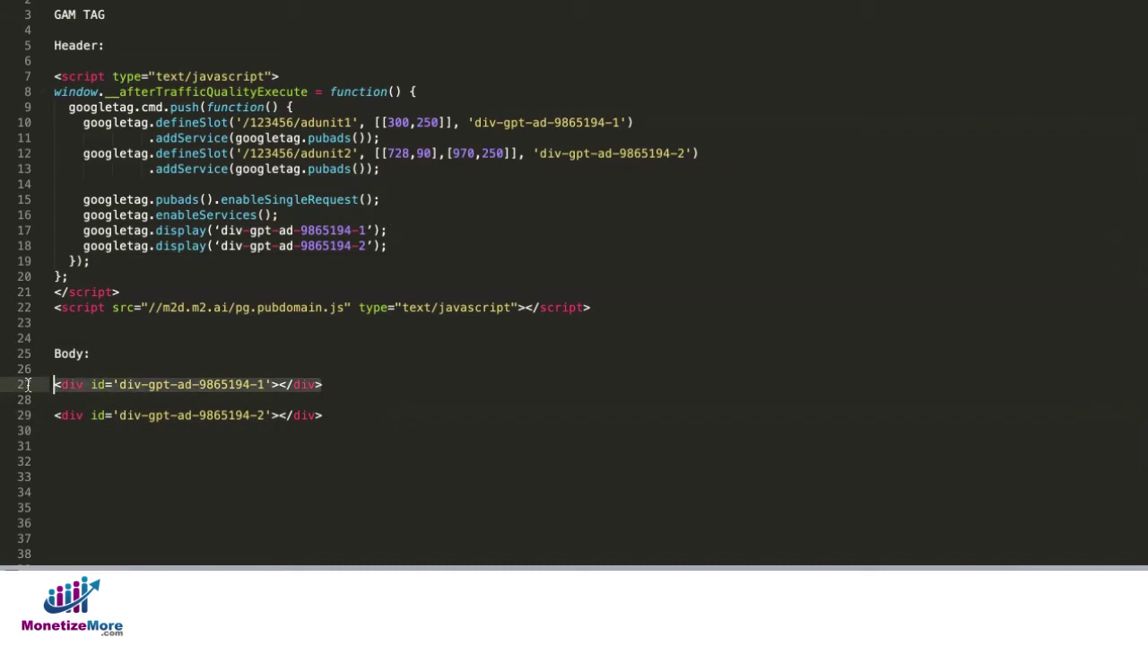
click(137, 455)
drag(386, 415, 54, 412)
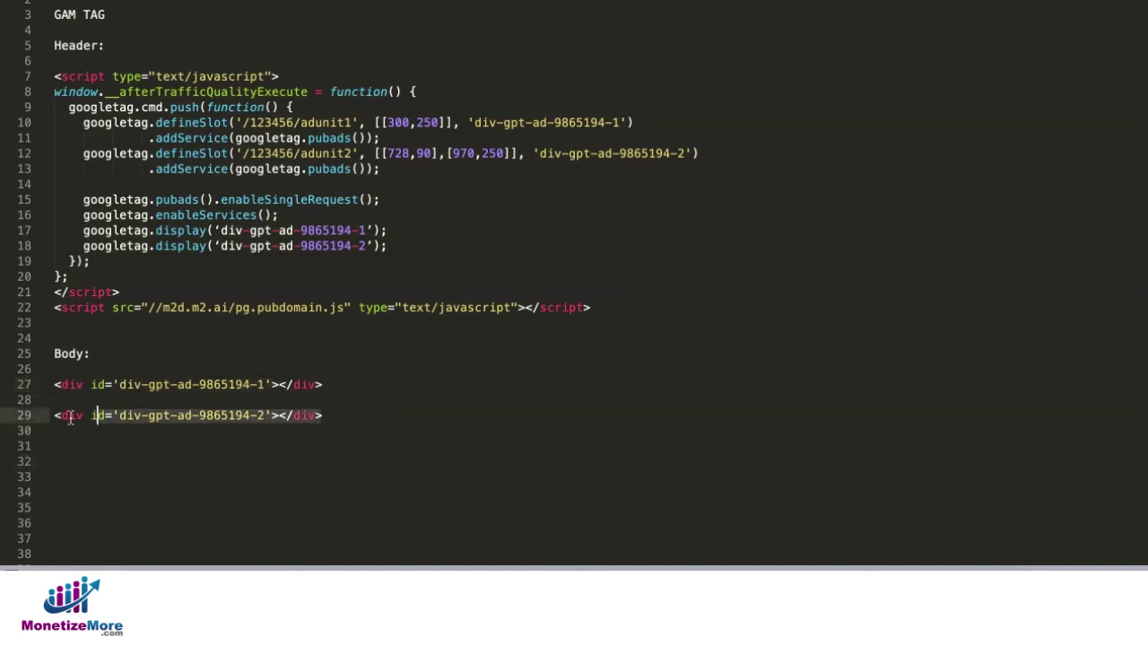
drag(316, 384, 28, 287)
scroll(446, 446, down, 12)
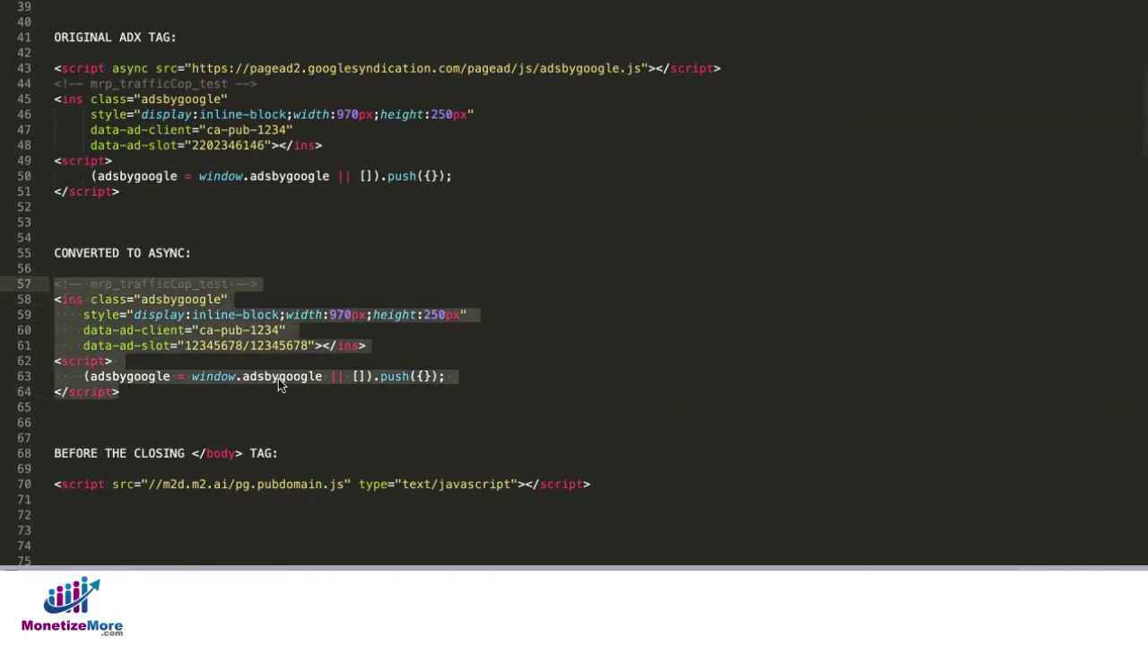